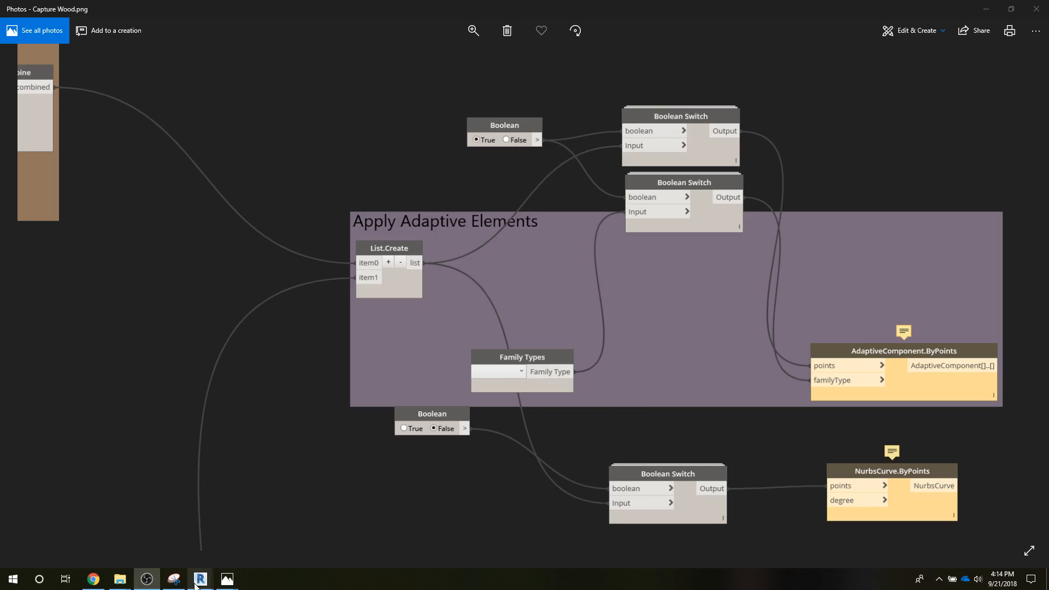
Step: Switch to the Revit project's Site floor plan, minimizing the Dynamo window
{"action": "mouse_move", "coordinate": [197, 584]}
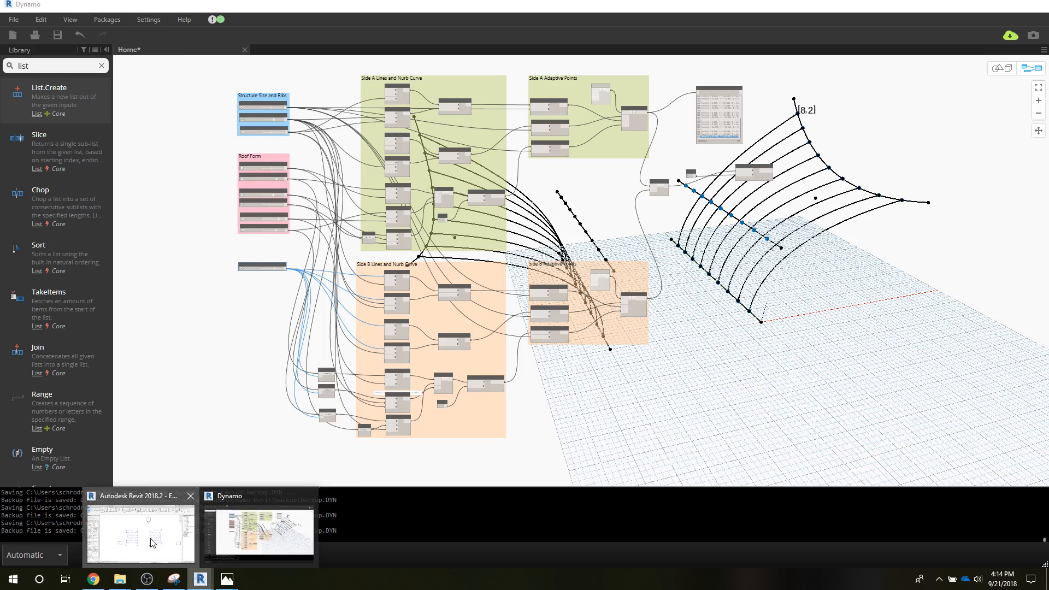
{"action": "left_click", "coordinate": [259, 533]}
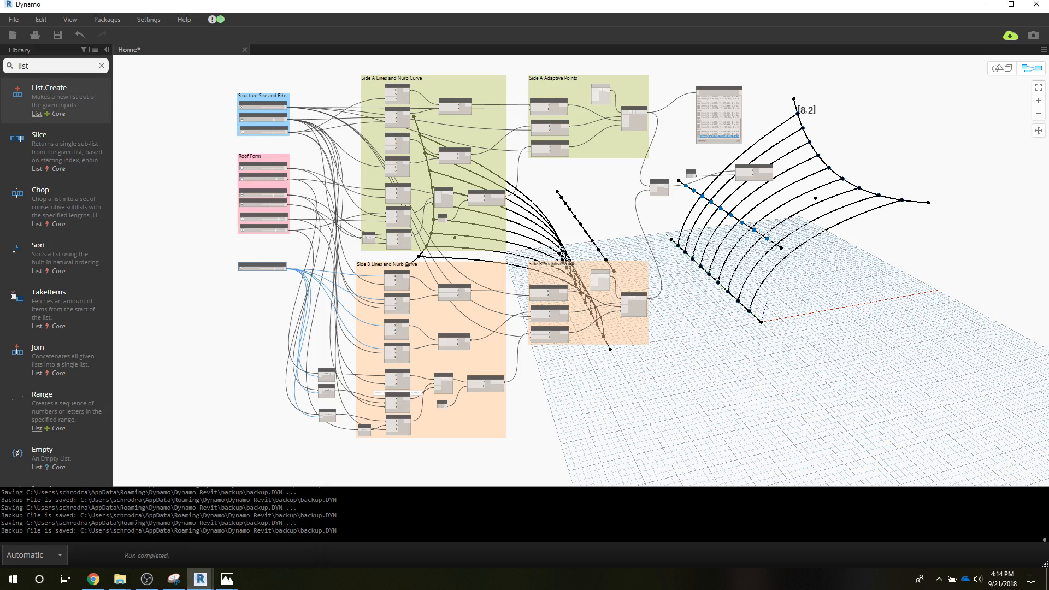
{"action": "left_click", "coordinate": [987, 5]}
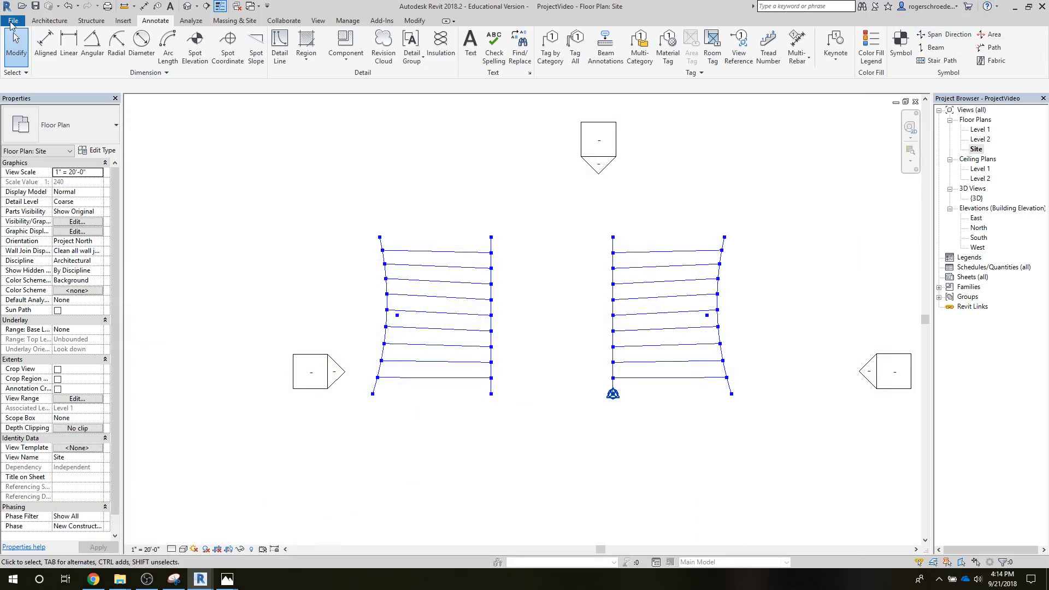
{"action": "left_click", "coordinate": [12, 22]}
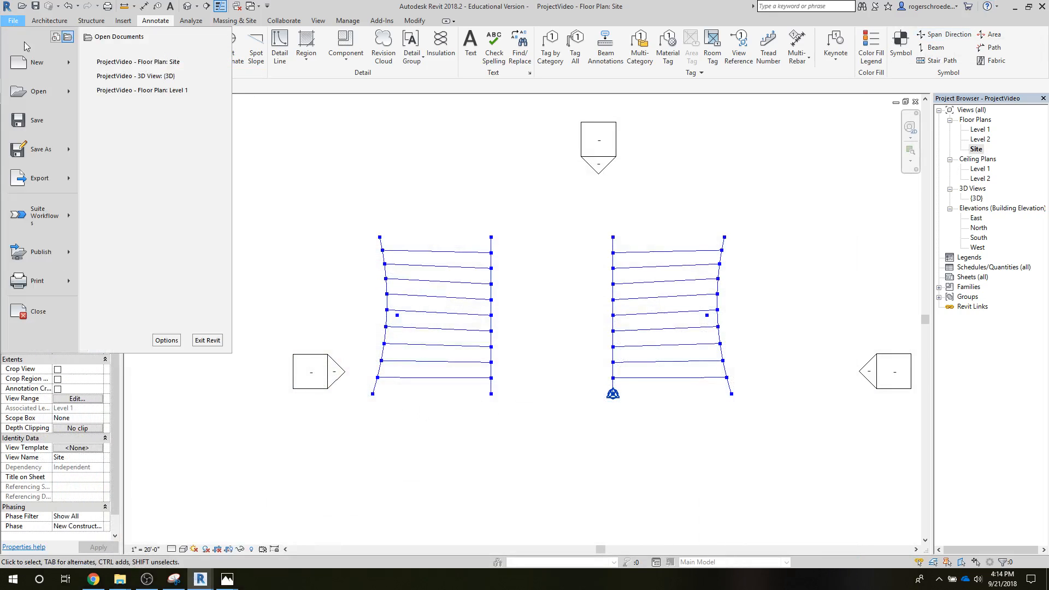
{"action": "left_click", "coordinate": [65, 65]}
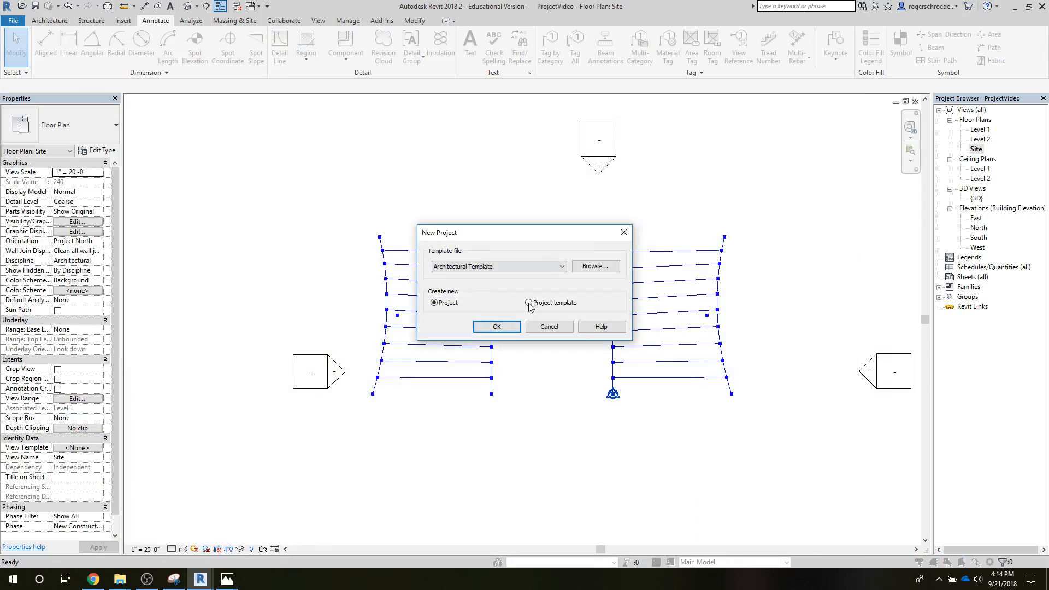
{"action": "left_click", "coordinate": [551, 326]}
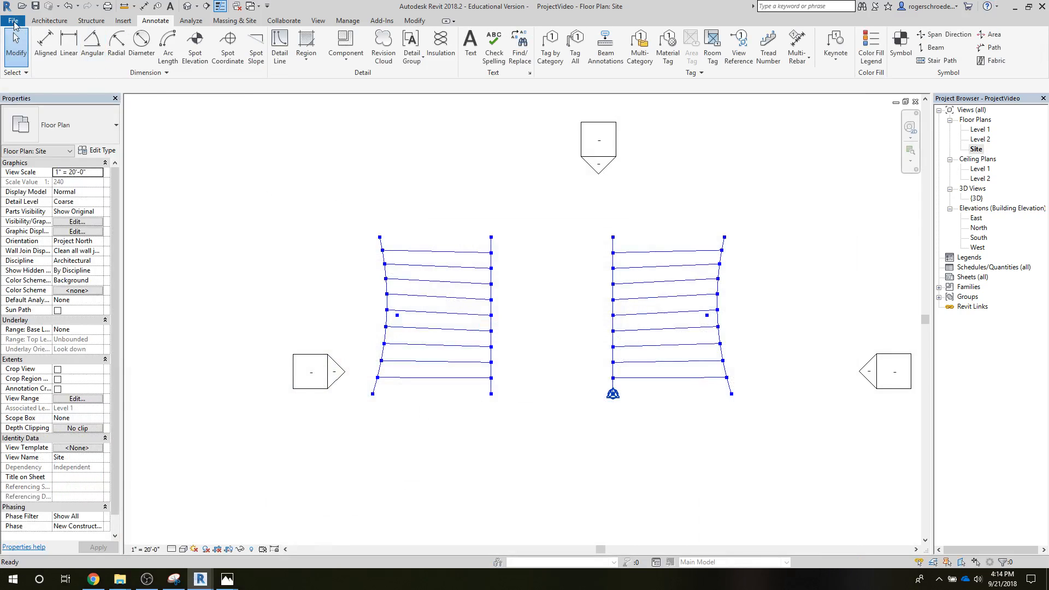
Step: Create a new family from the Generic Model Adaptive template
{"action": "left_click", "coordinate": [13, 22]}
{"action": "mouse_move", "coordinate": [73, 67]}
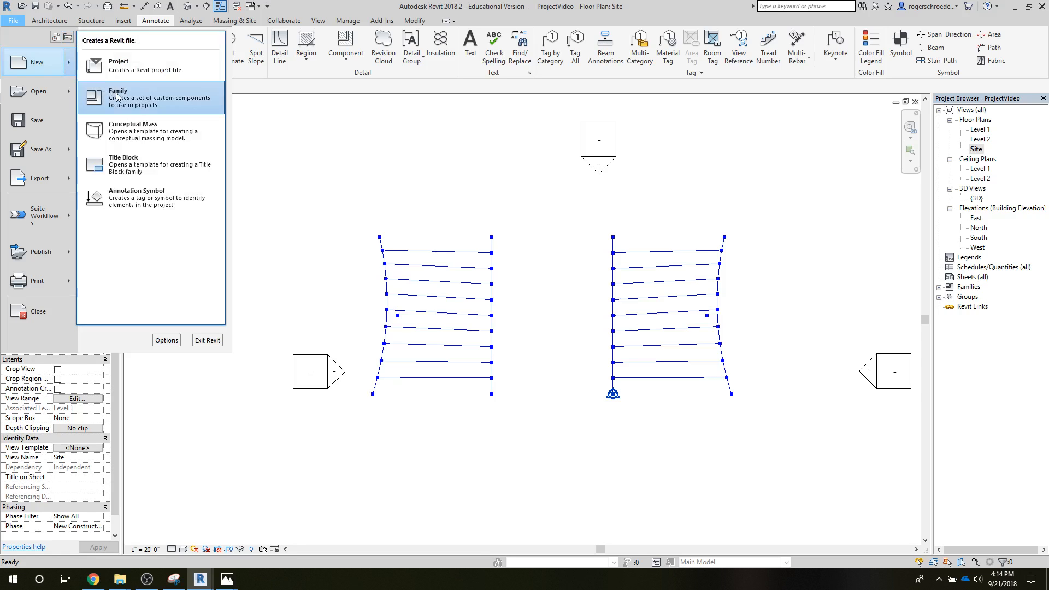
{"action": "left_click", "coordinate": [122, 103]}
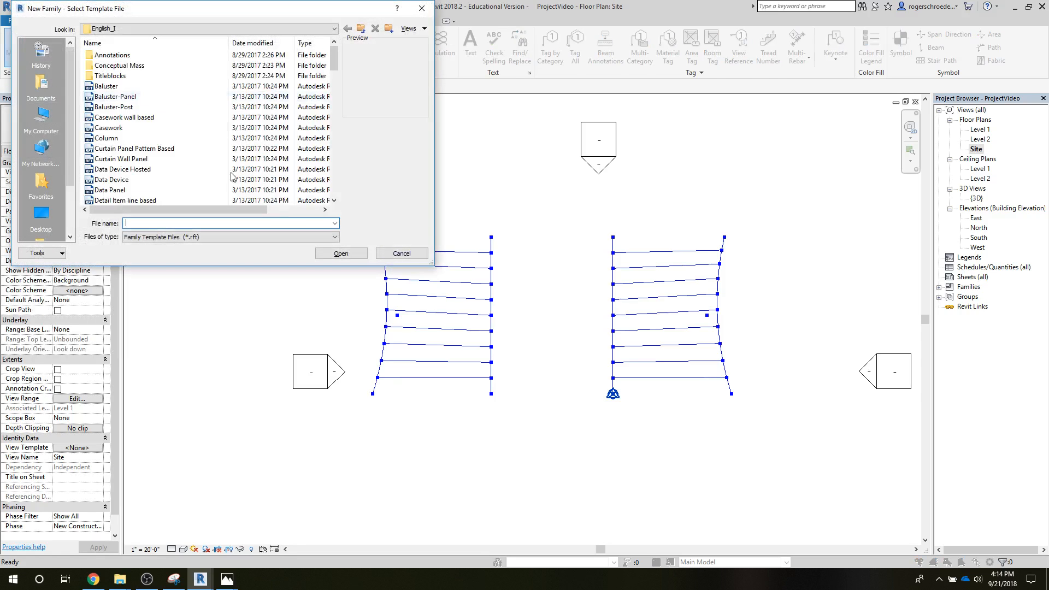
{"action": "left_click_drag", "start_coordinate": [334, 58], "coordinate": [345, 111]}
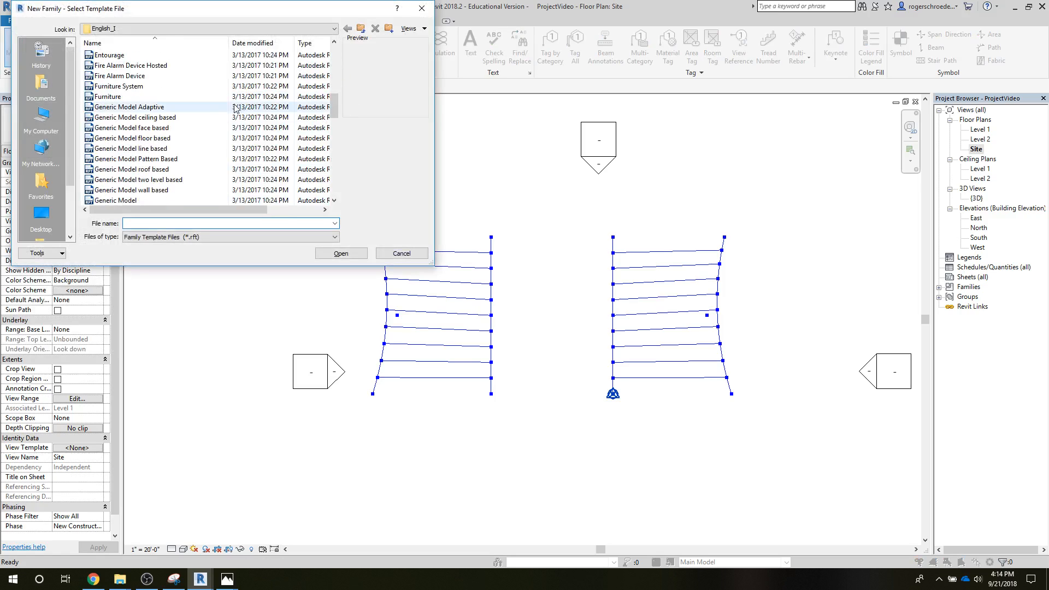
{"action": "left_click", "coordinate": [184, 106]}
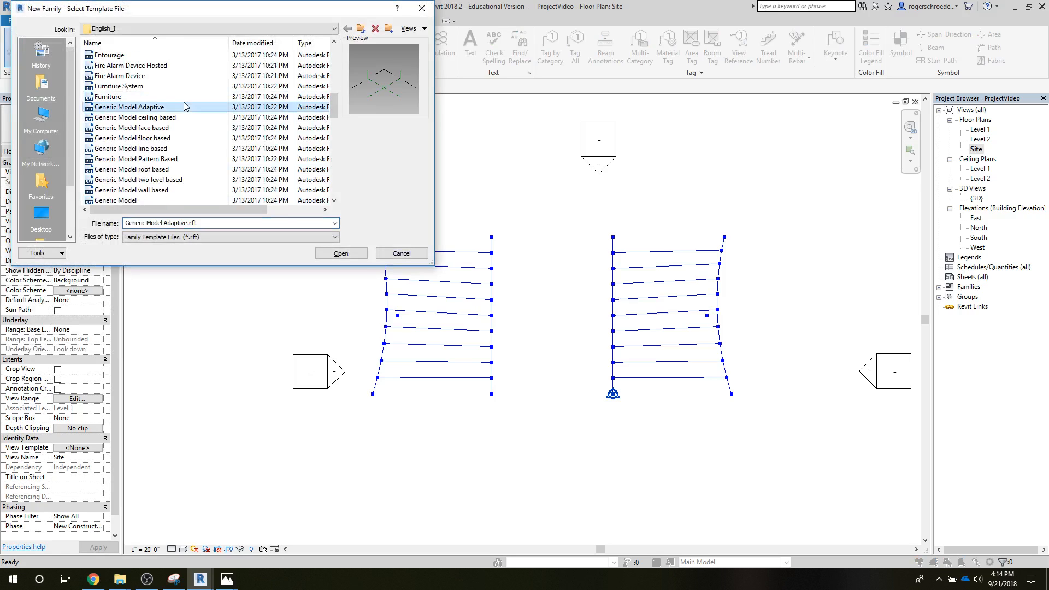
{"action": "left_click", "coordinate": [353, 253]}
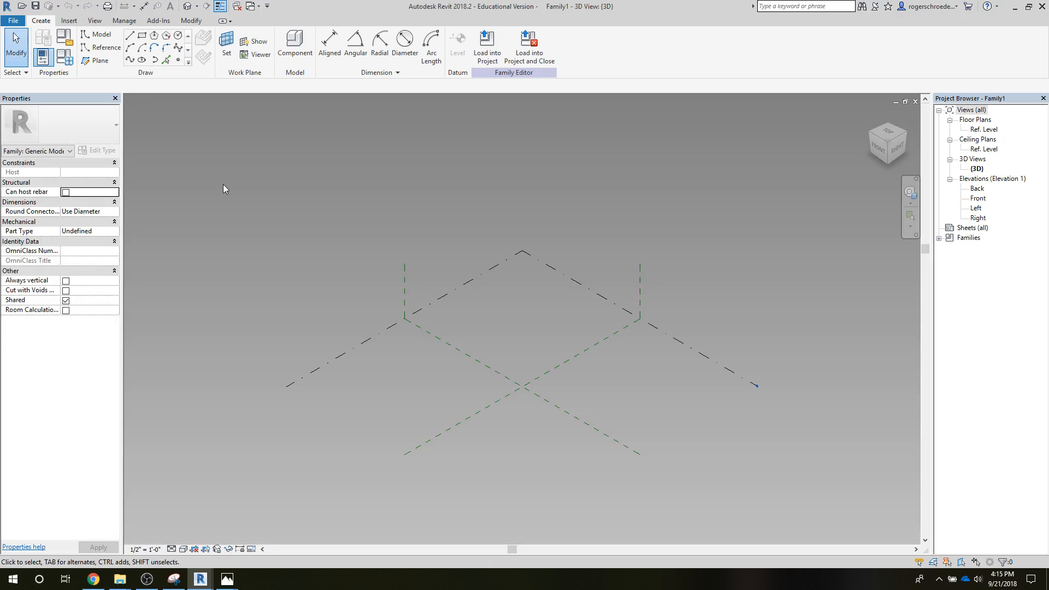
Step: Save the new family as adapt1 in the W7 Wood folder
{"action": "left_click", "coordinate": [34, 6]}
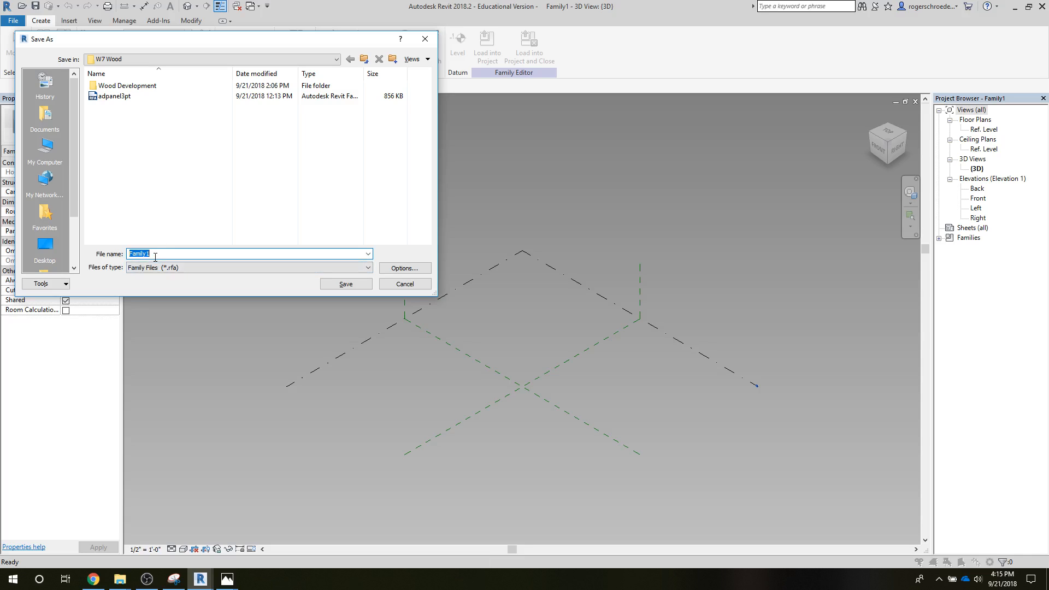
{"action": "type", "text": "adapt1"}
{"action": "left_click", "coordinate": [331, 284]}
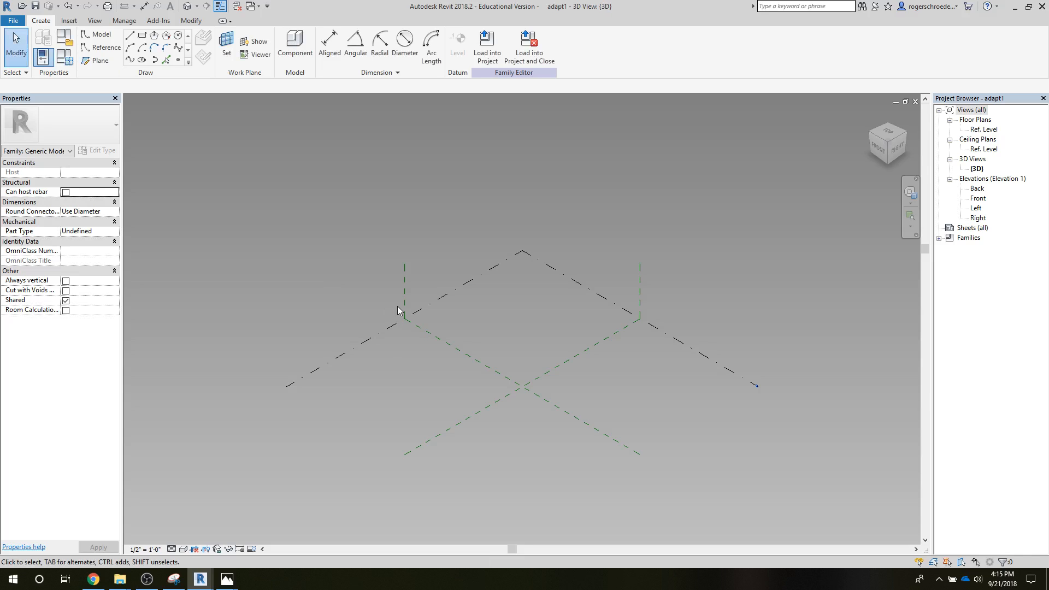
Step: Set the vertical center reference plane as the work plane and place three reference points on it, from the base upward
{"action": "left_click", "coordinate": [226, 47]}
{"action": "left_click", "coordinate": [401, 276]}
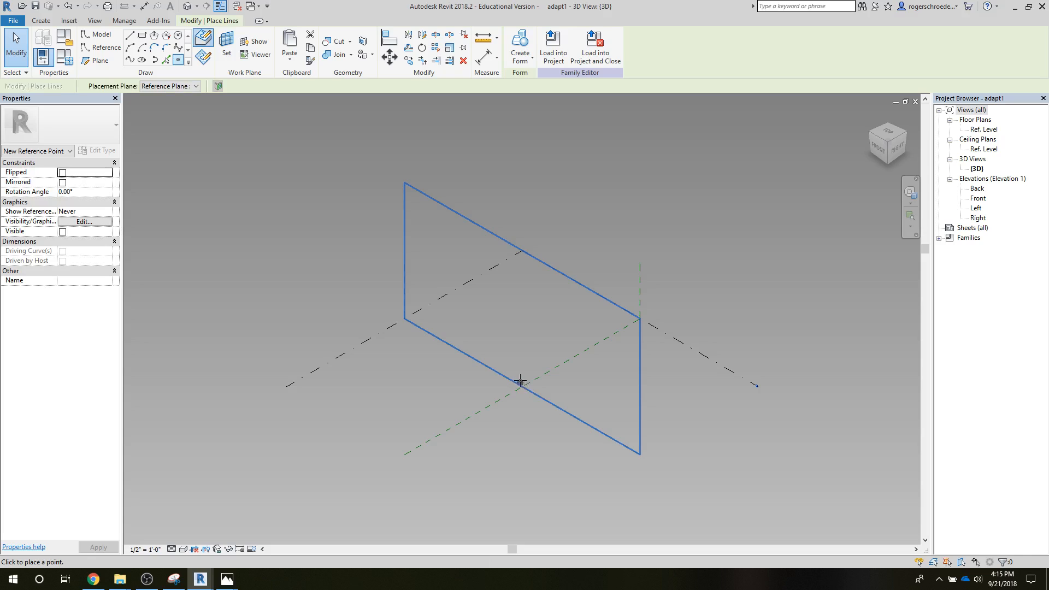
{"action": "left_click", "coordinate": [524, 331]}
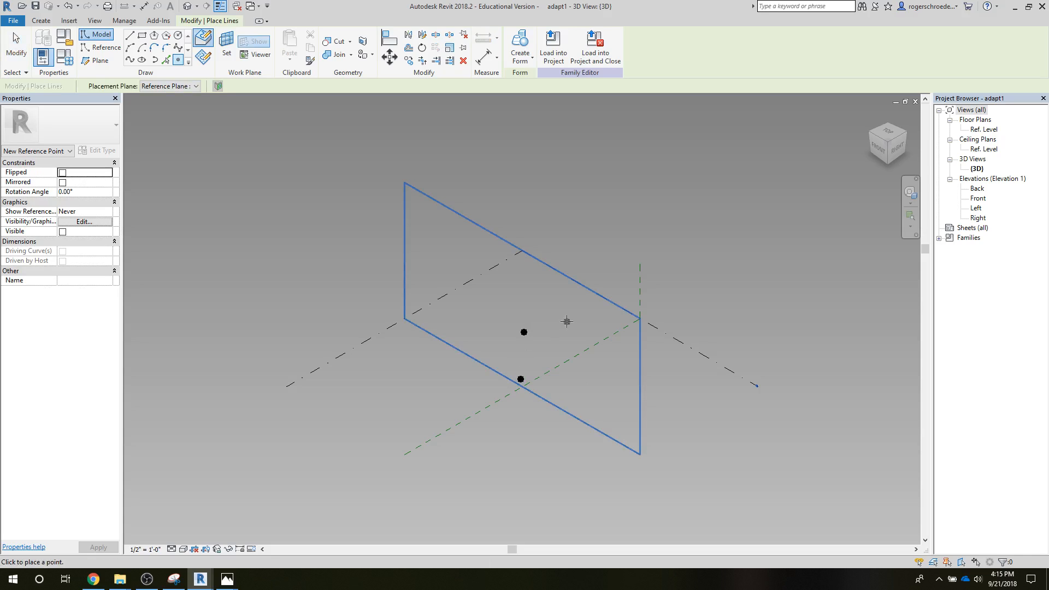
{"action": "left_click", "coordinate": [567, 321]}
{"action": "left_click", "coordinate": [16, 46]}
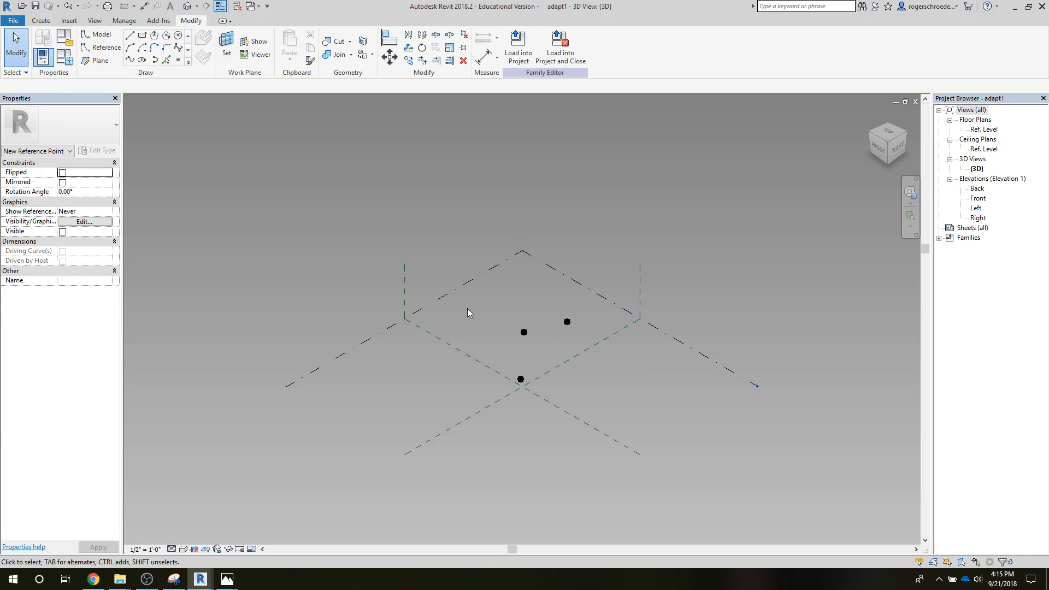
Step: Convert all three reference points into adaptive points
{"action": "left_click_drag", "start_coordinate": [483, 291], "coordinate": [585, 405]}
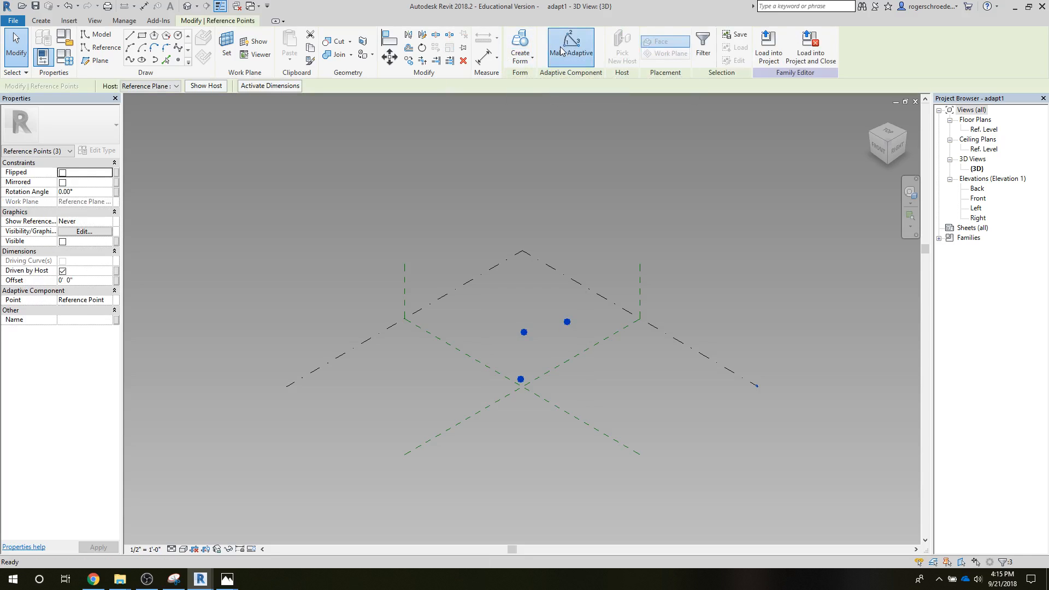
{"action": "left_click", "coordinate": [562, 51]}
{"action": "left_click", "coordinate": [485, 307]}
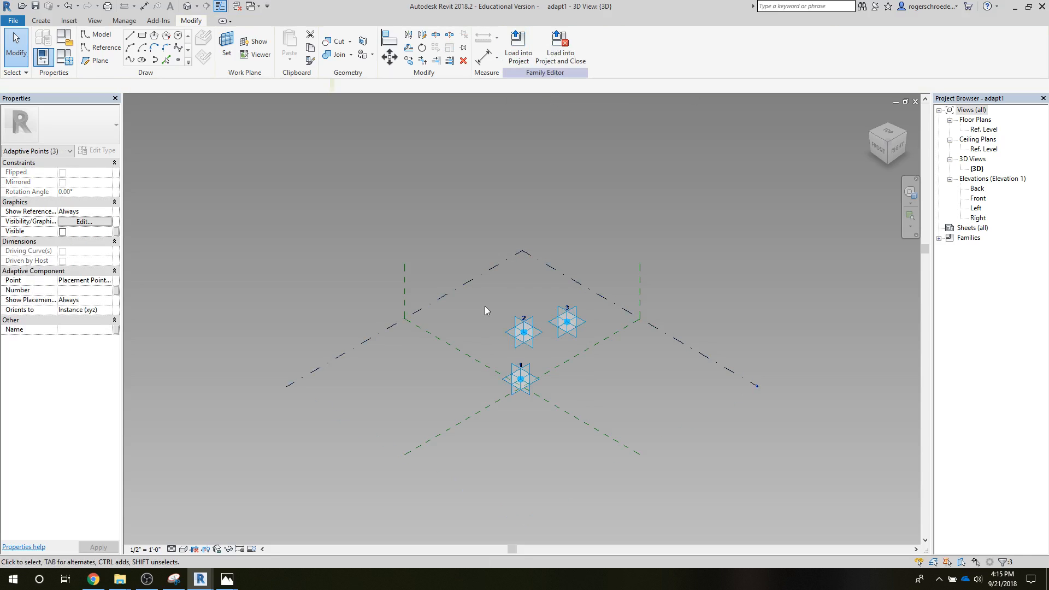
Step: In the Front elevation, move adaptive points 2 and 1 onto the vertical reference plane, with point 1 on the Ref. Level
{"action": "double_click", "coordinate": [977, 199]}
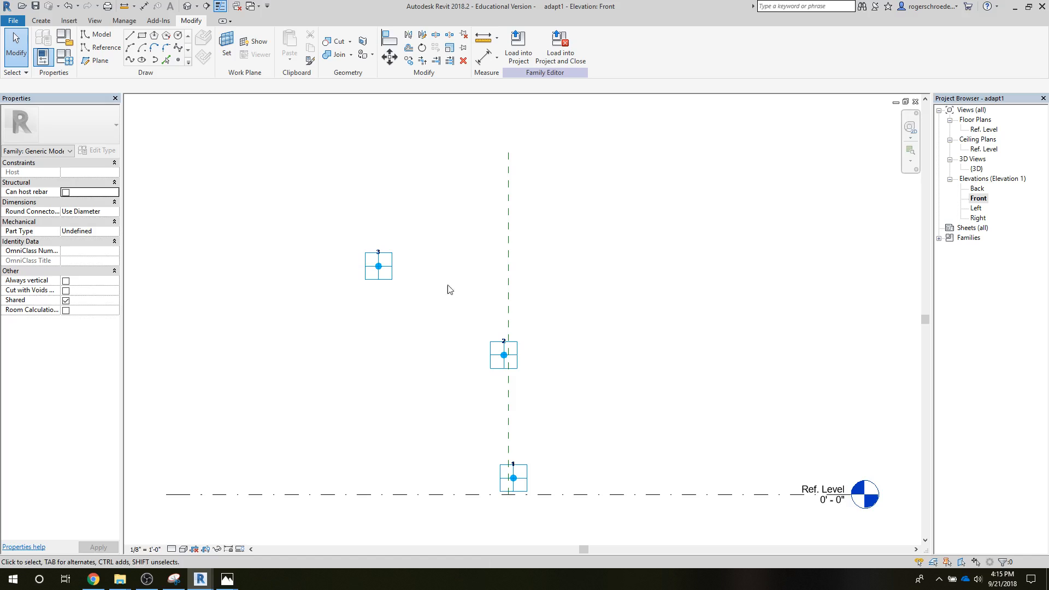
{"action": "left_click", "coordinate": [392, 269]}
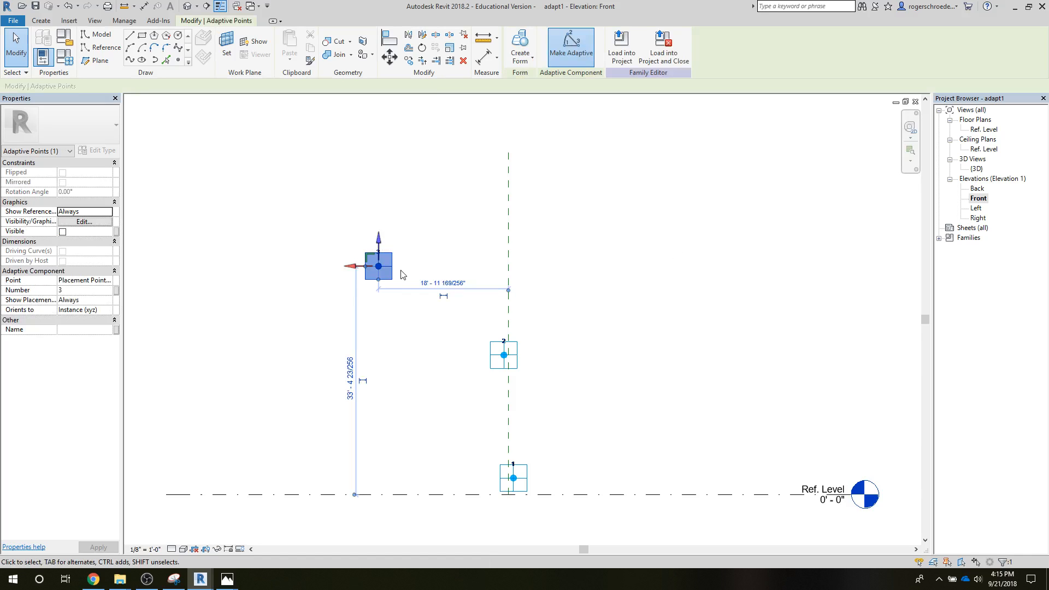
{"action": "left_click", "coordinate": [456, 388]}
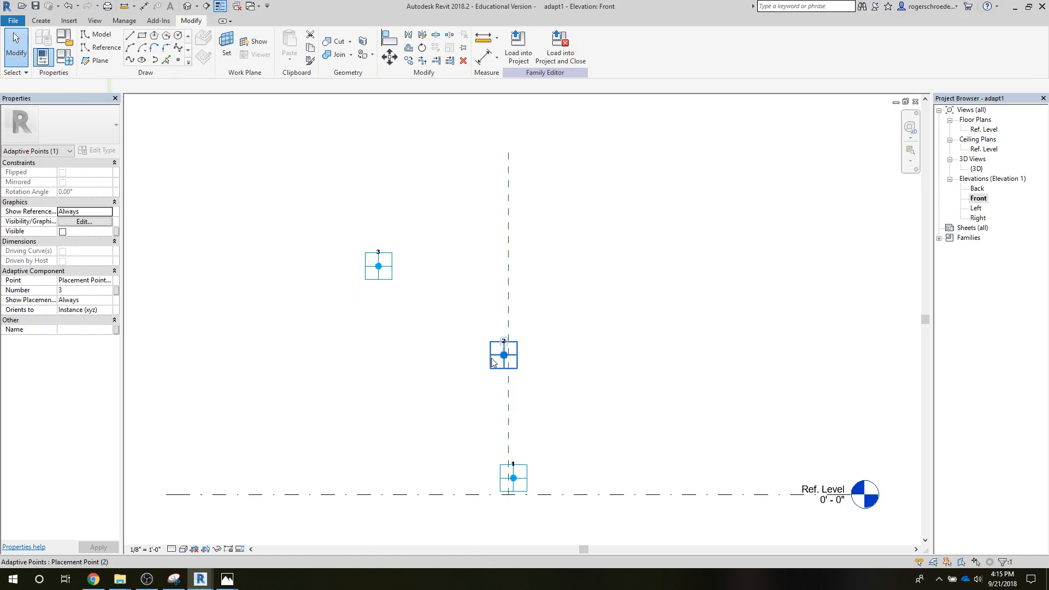
{"action": "left_click", "coordinate": [504, 363]}
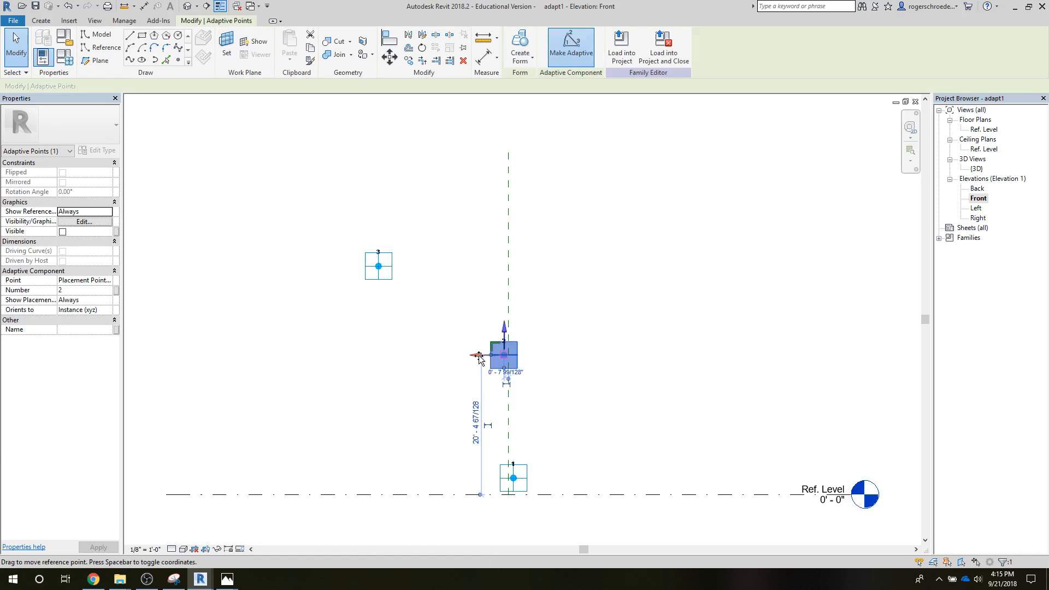
{"action": "left_click", "coordinate": [512, 479]}
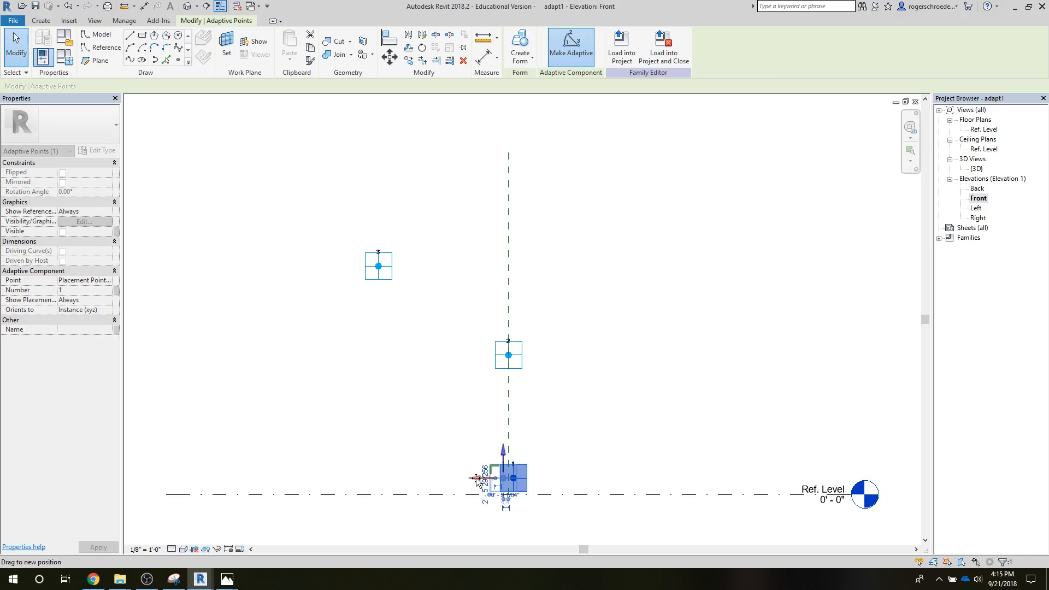
{"action": "left_click_drag", "start_coordinate": [479, 479], "coordinate": [508, 479]}
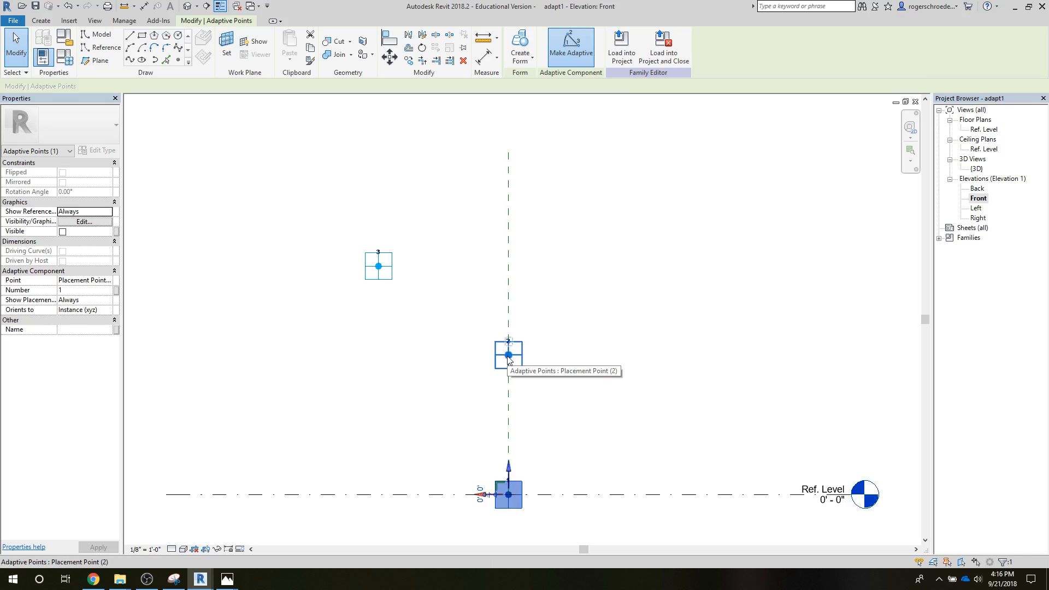
Step: Lower adaptive point 3 vertically to about 28'-5" above the Ref. Level
{"action": "left_click", "coordinate": [379, 278]}
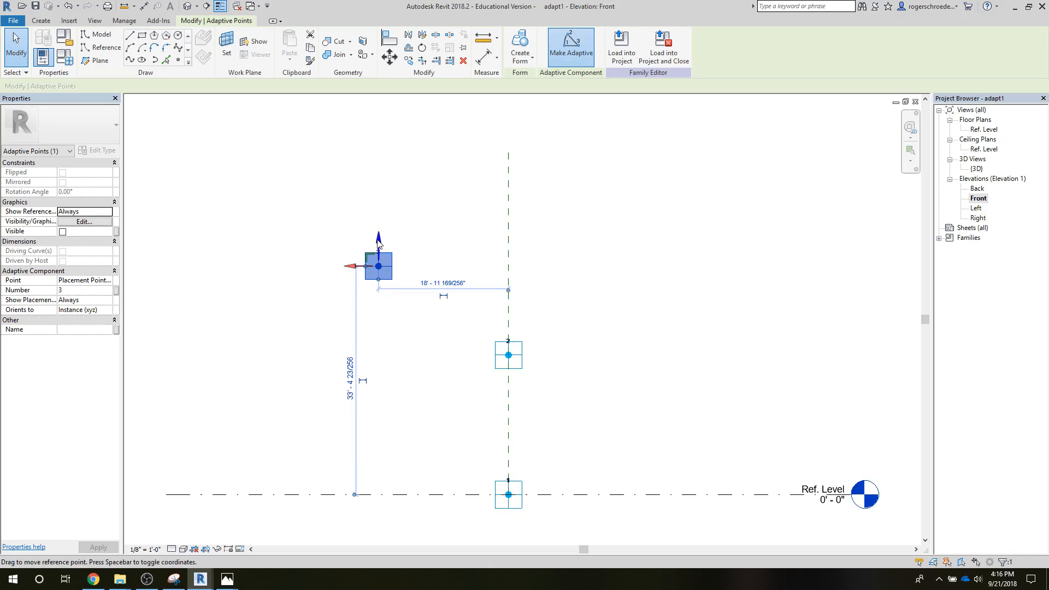
{"action": "left_click_drag", "start_coordinate": [378, 238], "coordinate": [378, 272]}
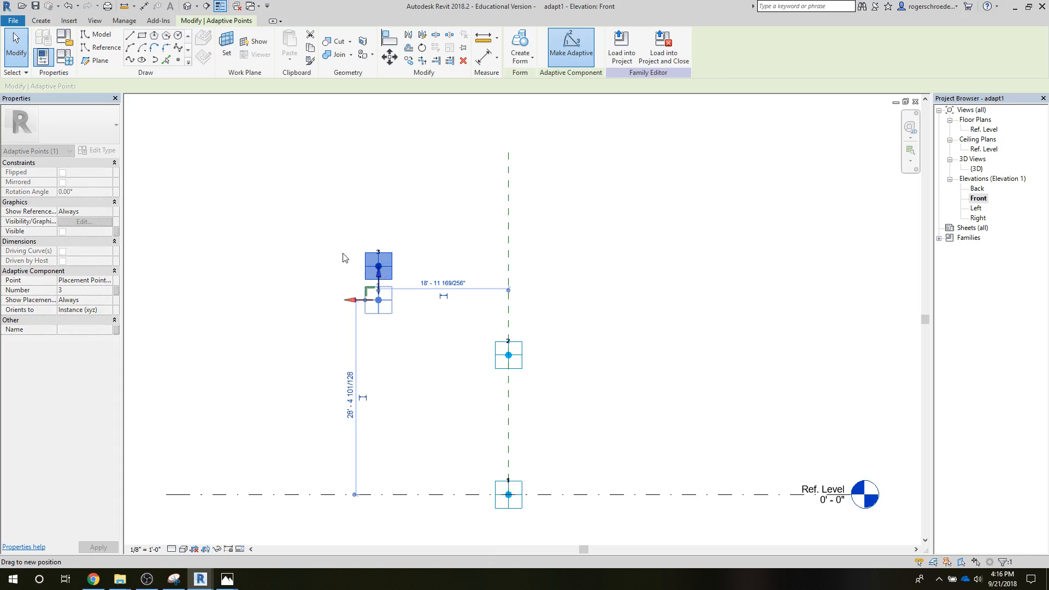
{"action": "left_click", "coordinate": [280, 242]}
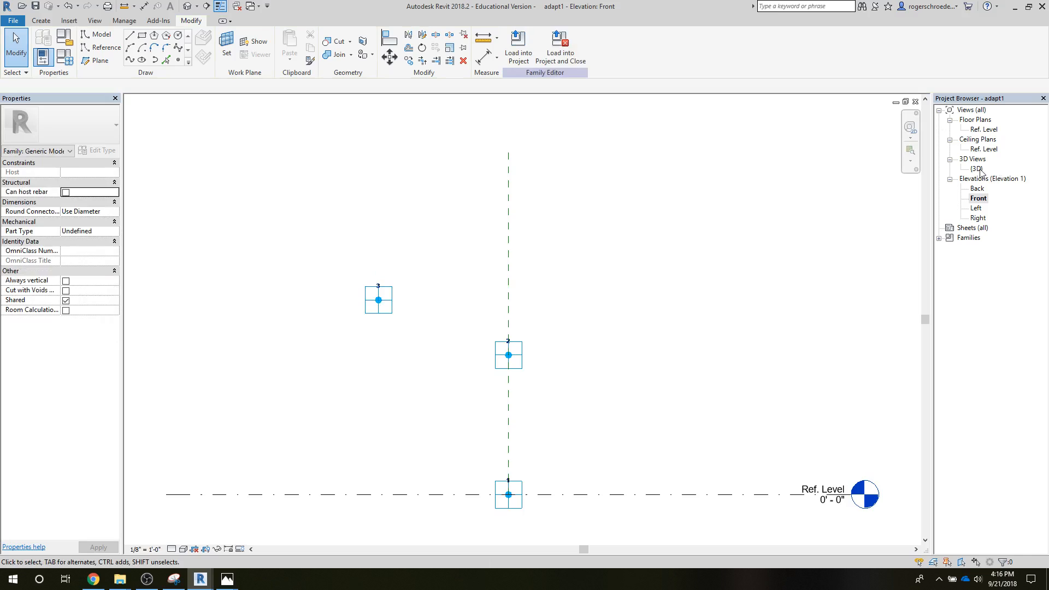
Step: In the 3D view, draw chained reference lines from adaptive point 3 to point 2 and on to point 1
{"action": "double_click", "coordinate": [977, 170]}
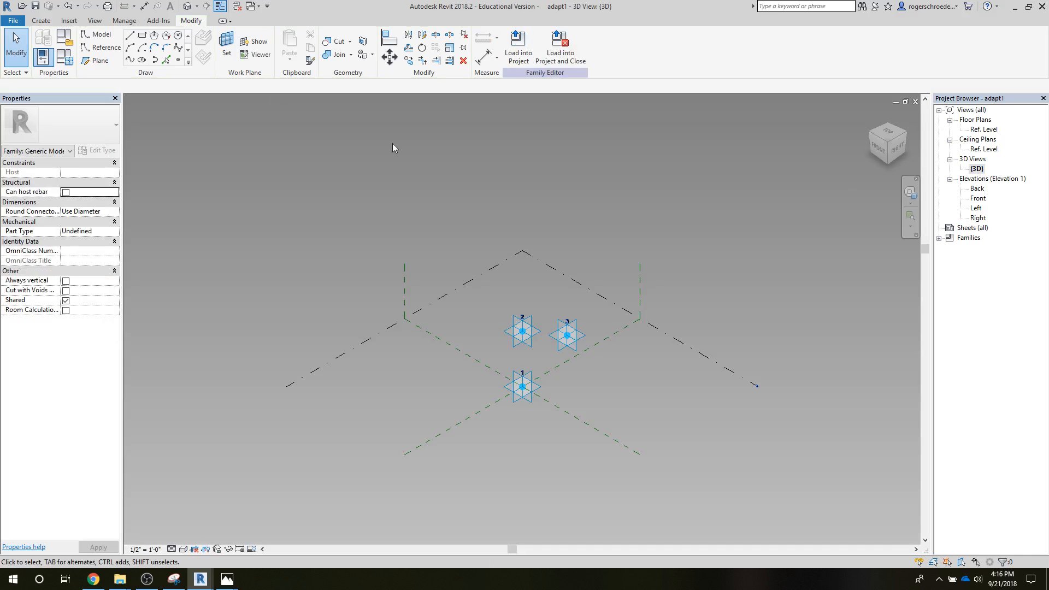
{"action": "left_click", "coordinate": [130, 36]}
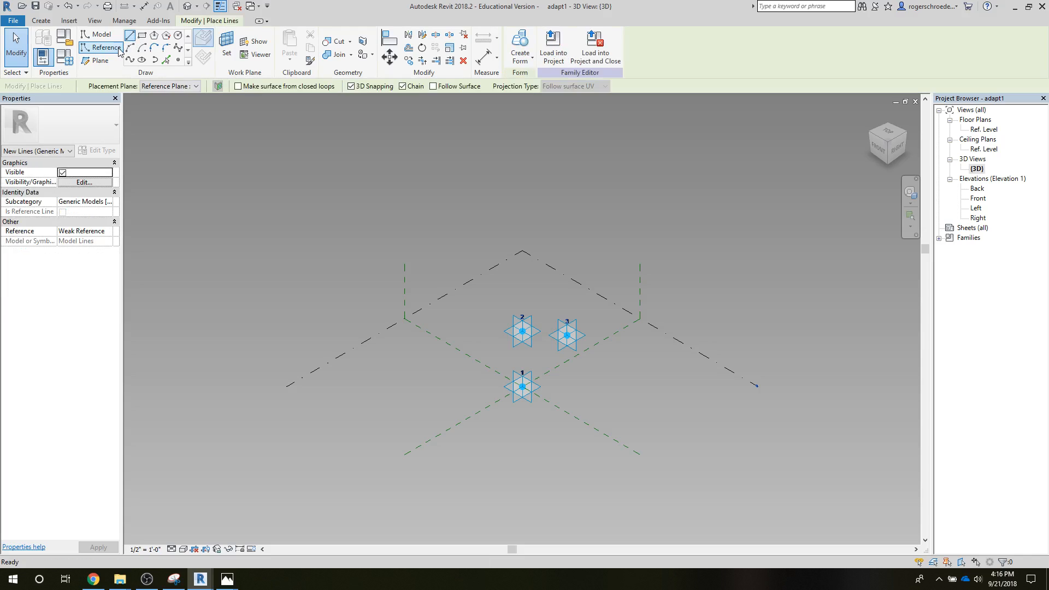
{"action": "left_click", "coordinate": [104, 47]}
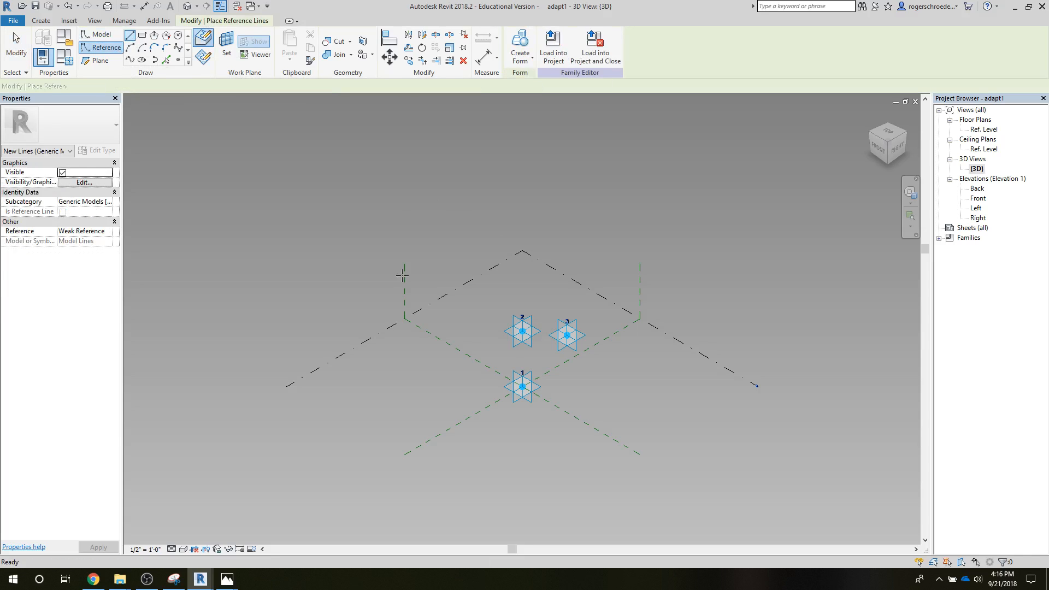
{"action": "left_click", "coordinate": [567, 335]}
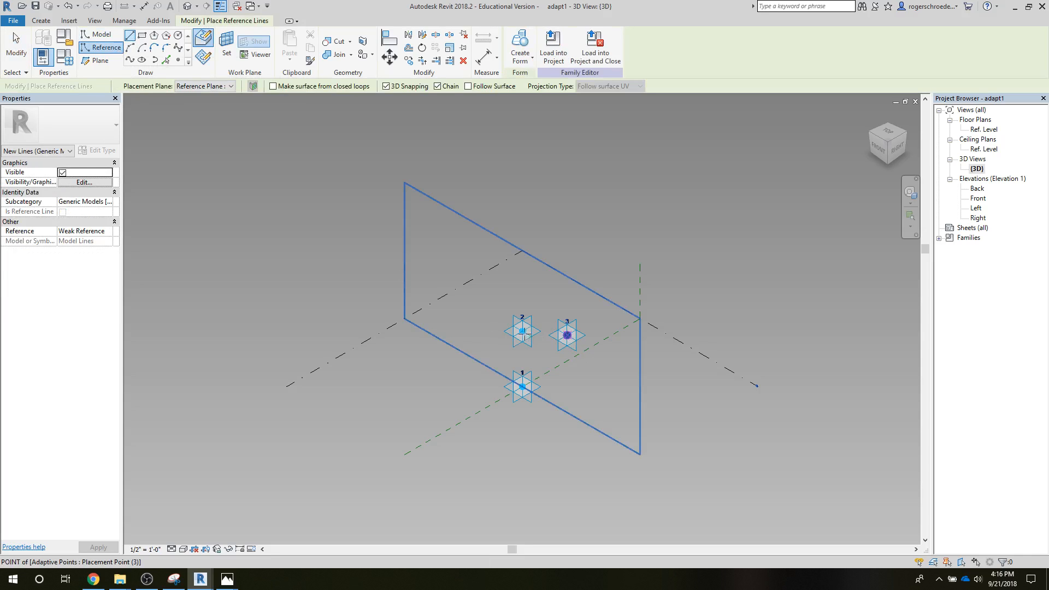
{"action": "left_click", "coordinate": [533, 357]}
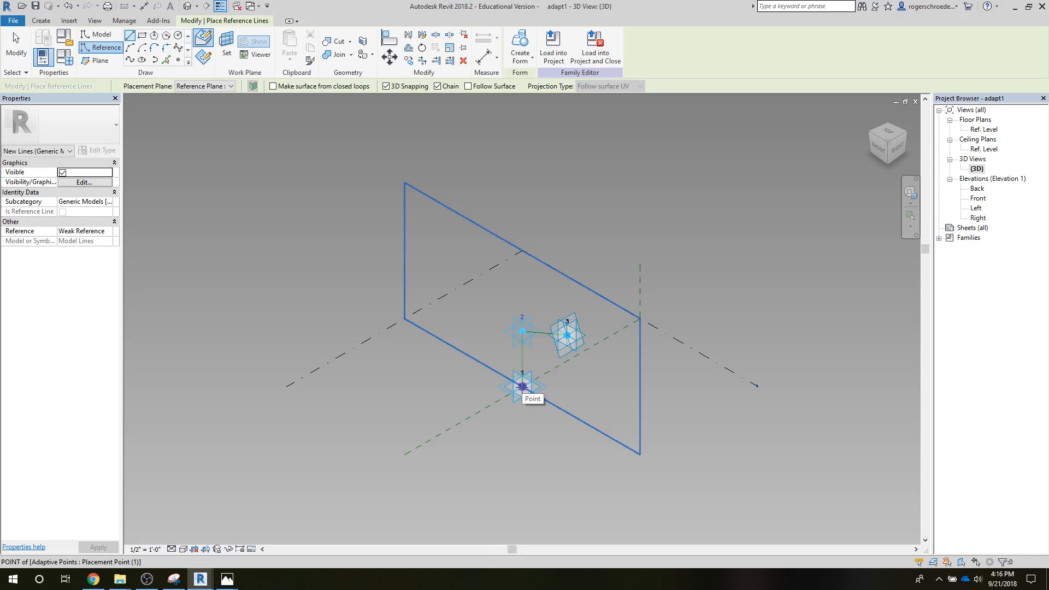
{"action": "left_click", "coordinate": [522, 386]}
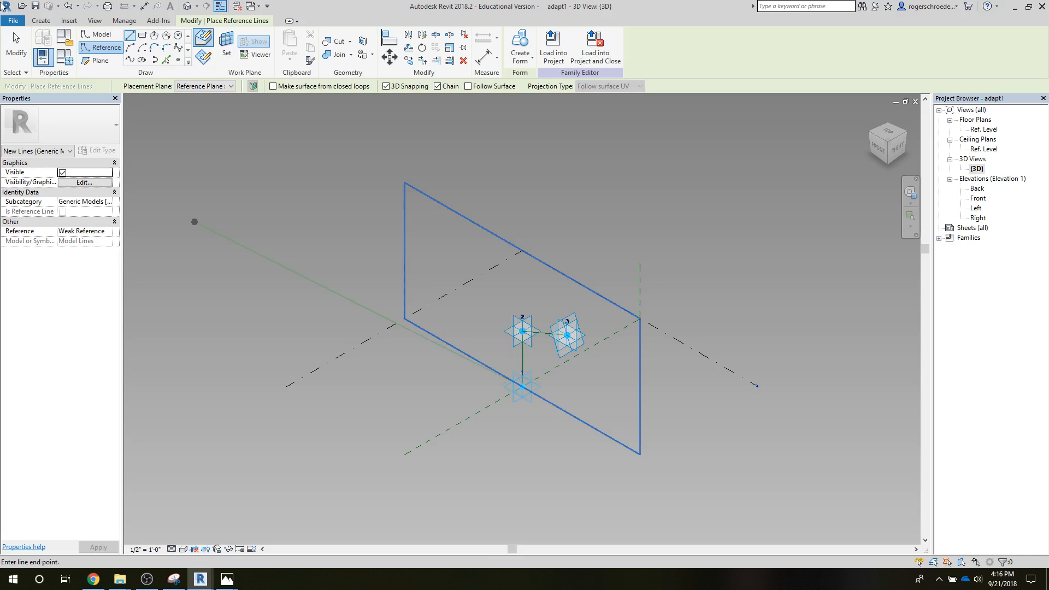
{"action": "left_click", "coordinate": [16, 47]}
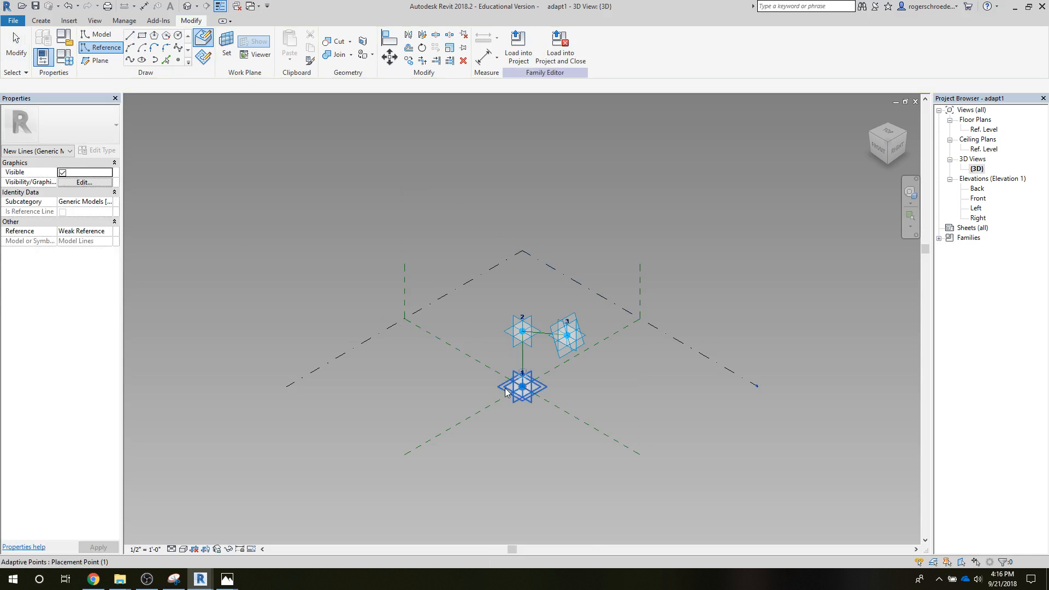
{"action": "scroll", "coordinate": [529, 397], "scroll_direction": "up", "scroll_amount": 3}
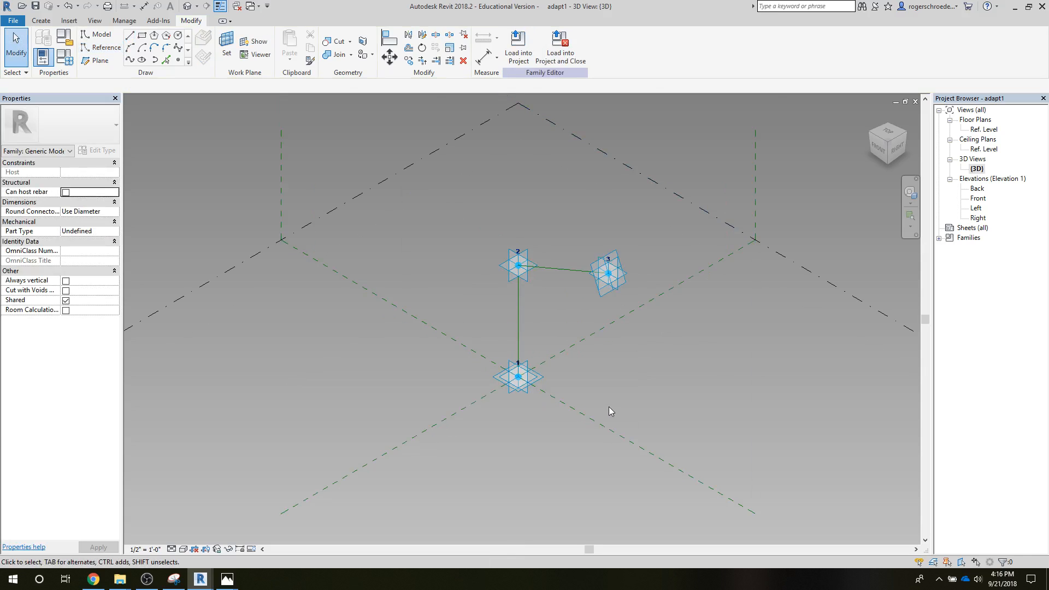
Step: Place a reference point on the vertical reference line between adaptive points 1 and 2
{"action": "scroll", "coordinate": [608, 406], "scroll_direction": "up", "scroll_amount": 1}
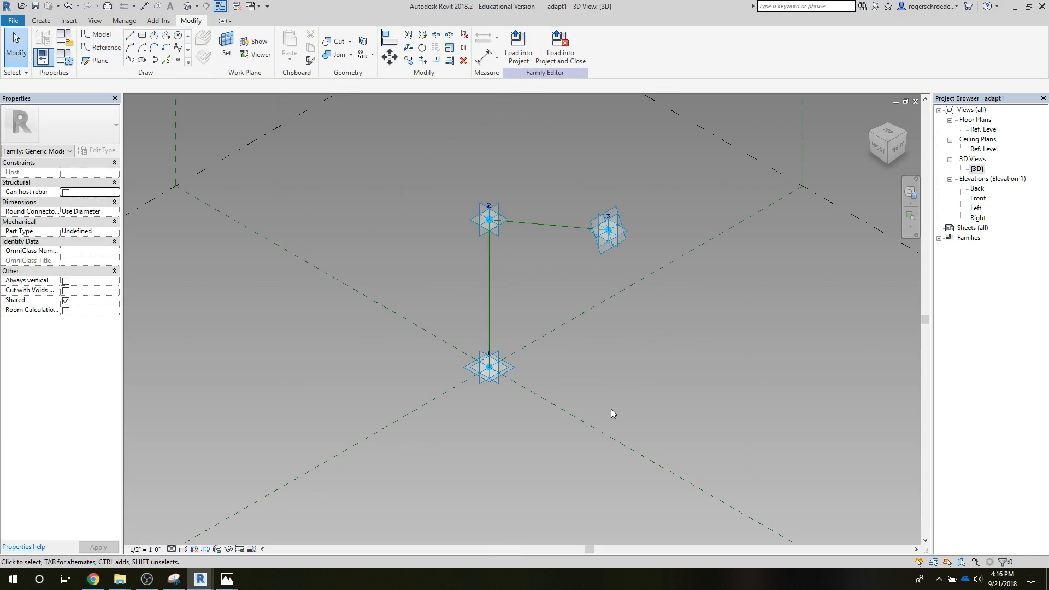
{"action": "left_click", "coordinate": [178, 59]}
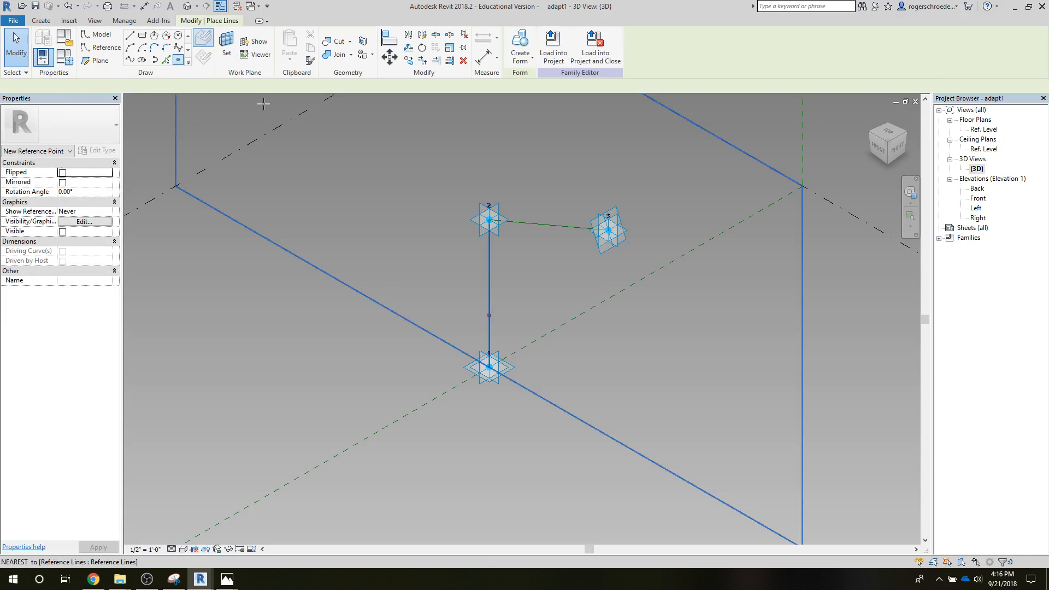
{"action": "left_click", "coordinate": [178, 36]}
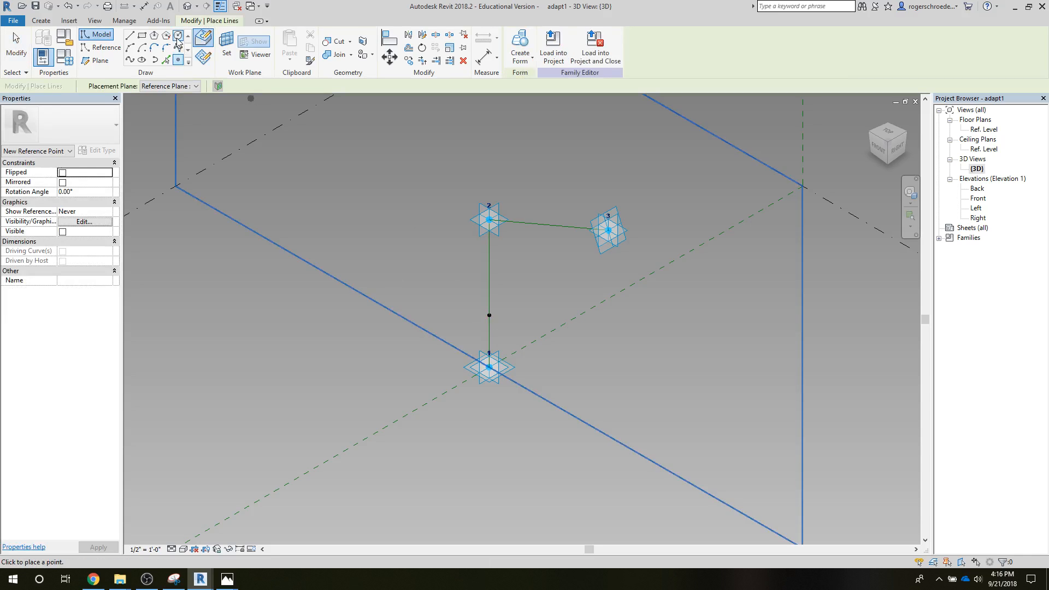
{"action": "scroll", "coordinate": [490, 316], "scroll_direction": "up", "scroll_amount": 2}
{"action": "left_click", "coordinate": [489, 315]}
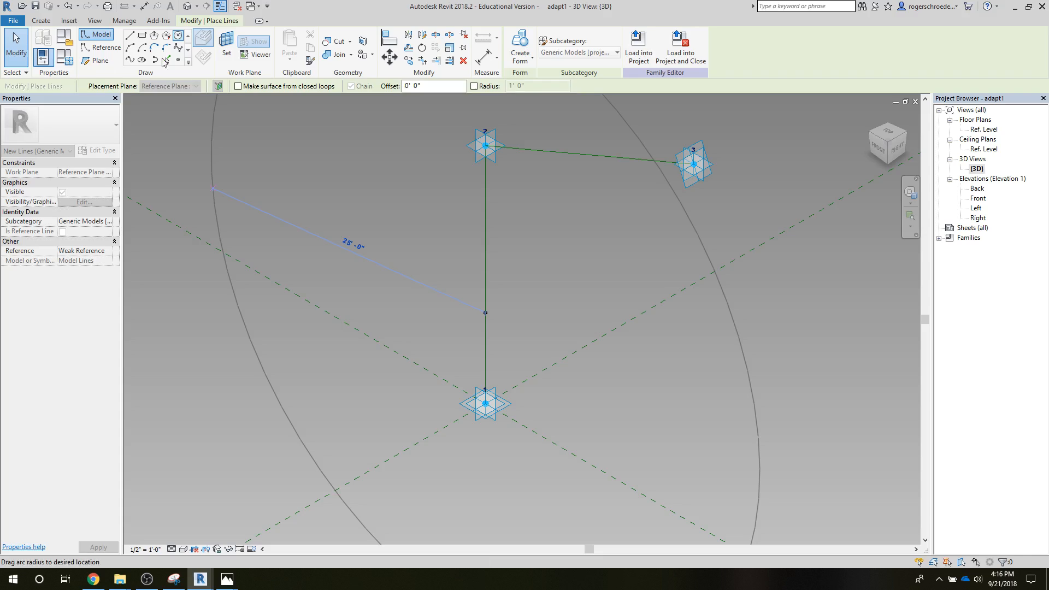
{"action": "key", "text": "Escape"}
{"action": "key", "text": "Escape"}
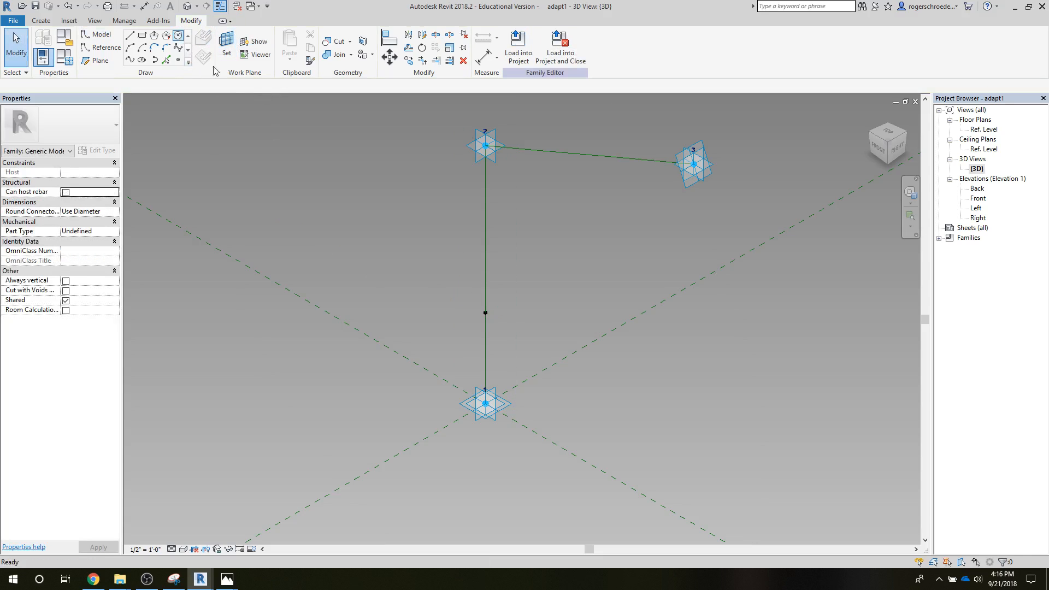
Step: Draw a circle about 3'-1.7" in circumference on the work plane of the hosted reference point, centred on that point
{"action": "left_click", "coordinate": [485, 313]}
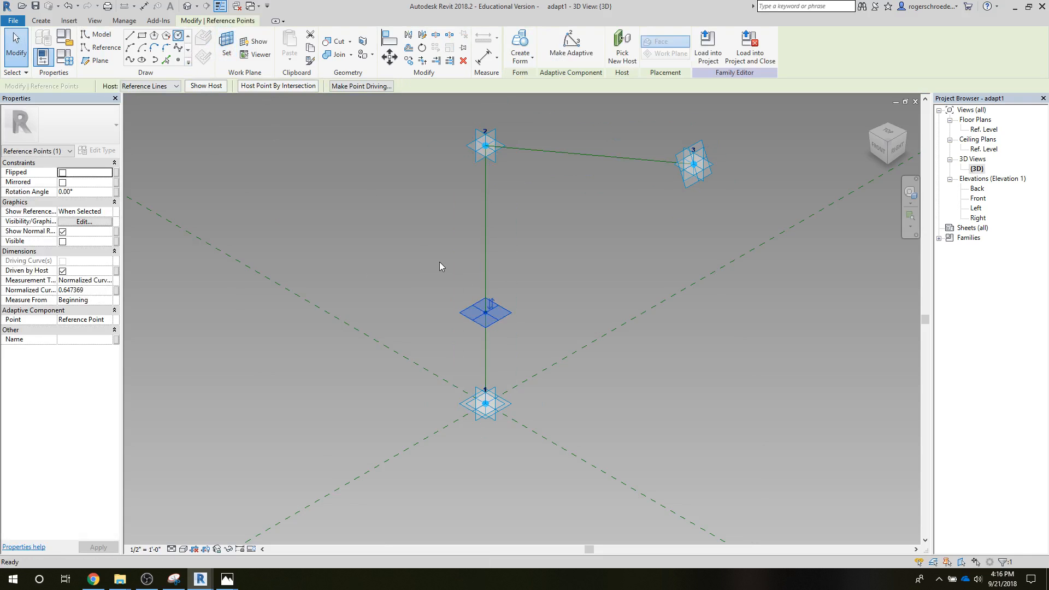
{"action": "left_click", "coordinate": [485, 313]}
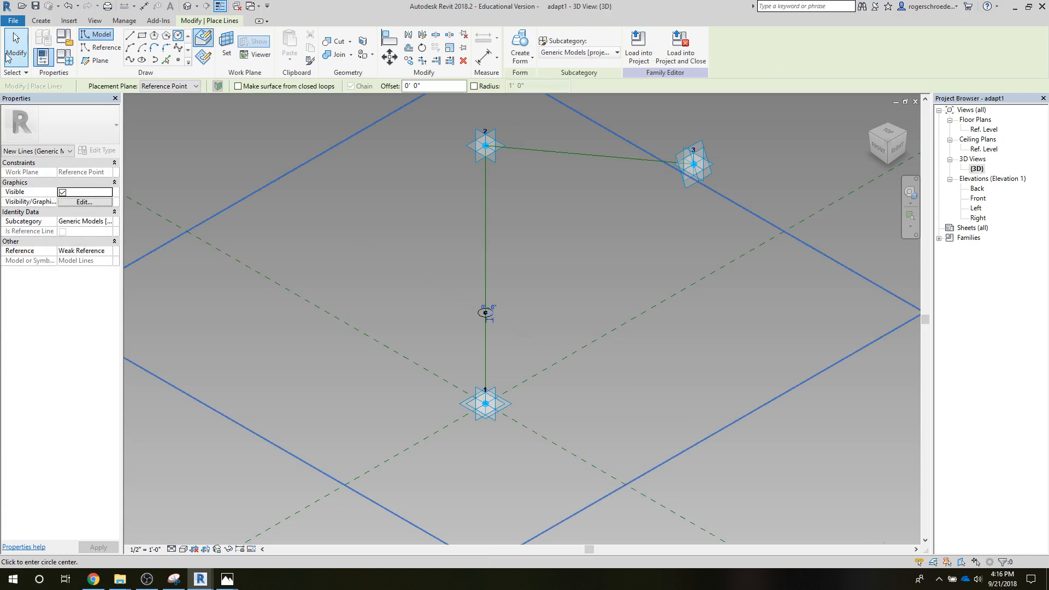
{"action": "left_click", "coordinate": [7, 58]}
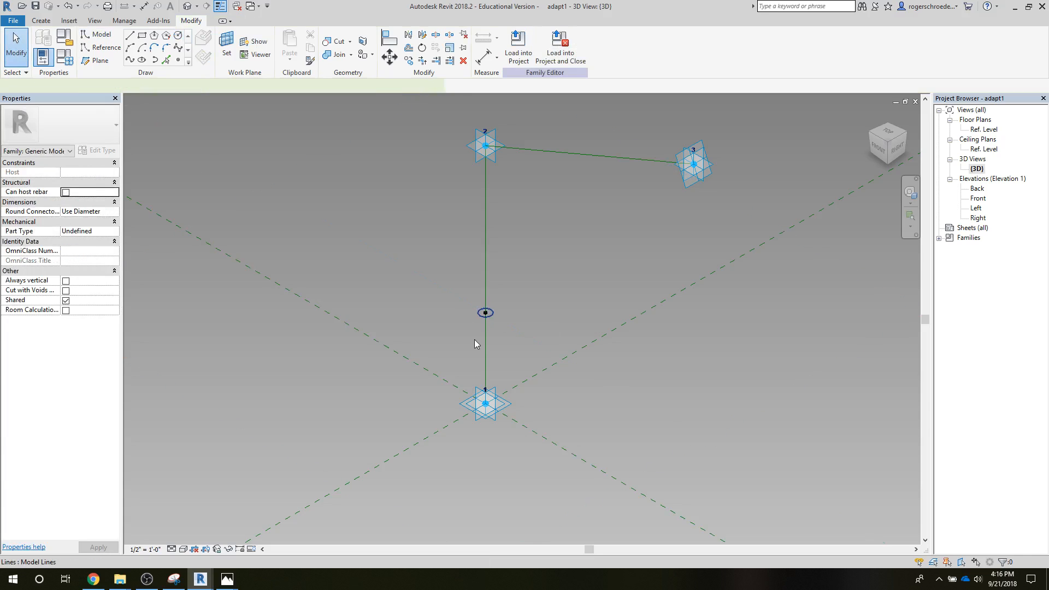
Step: Create a solid form from the circle and the chained reference lines, and load the family into the ProjectVideo project
{"action": "left_click", "coordinate": [485, 349]}
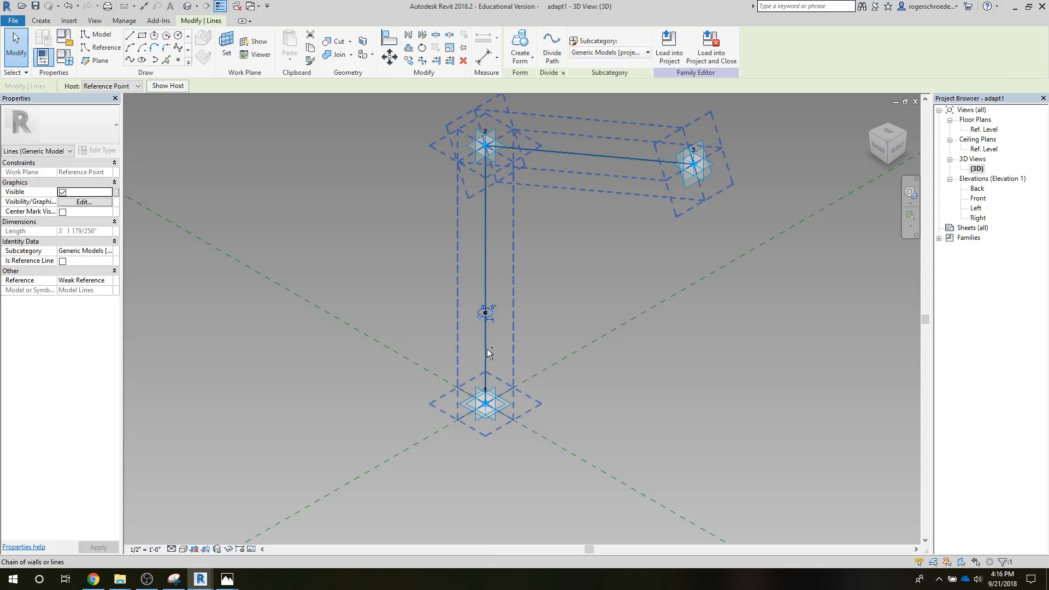
{"action": "left_click", "coordinate": [520, 59]}
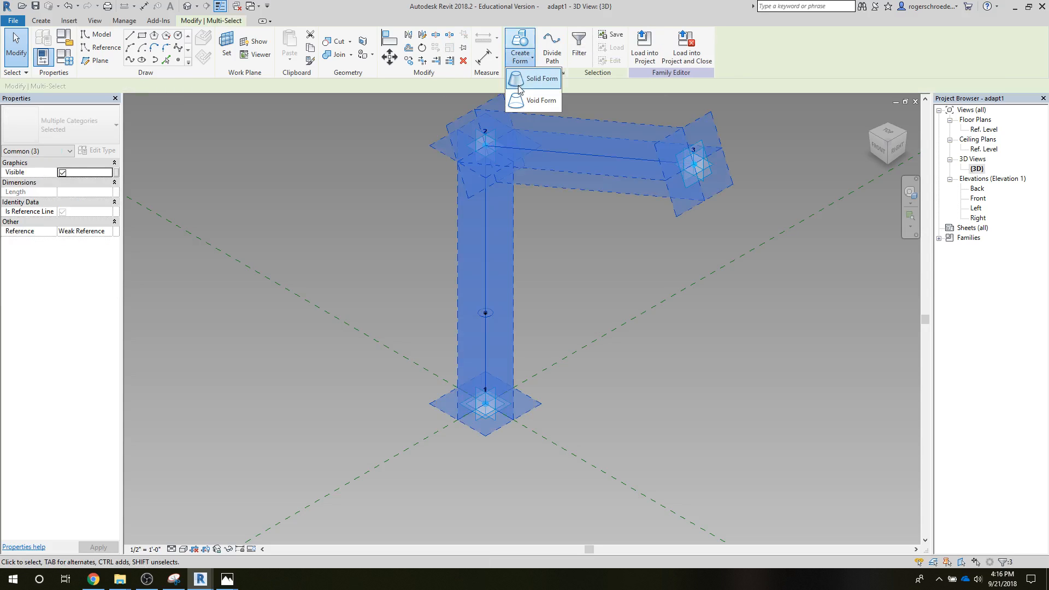
{"action": "left_click", "coordinate": [518, 84]}
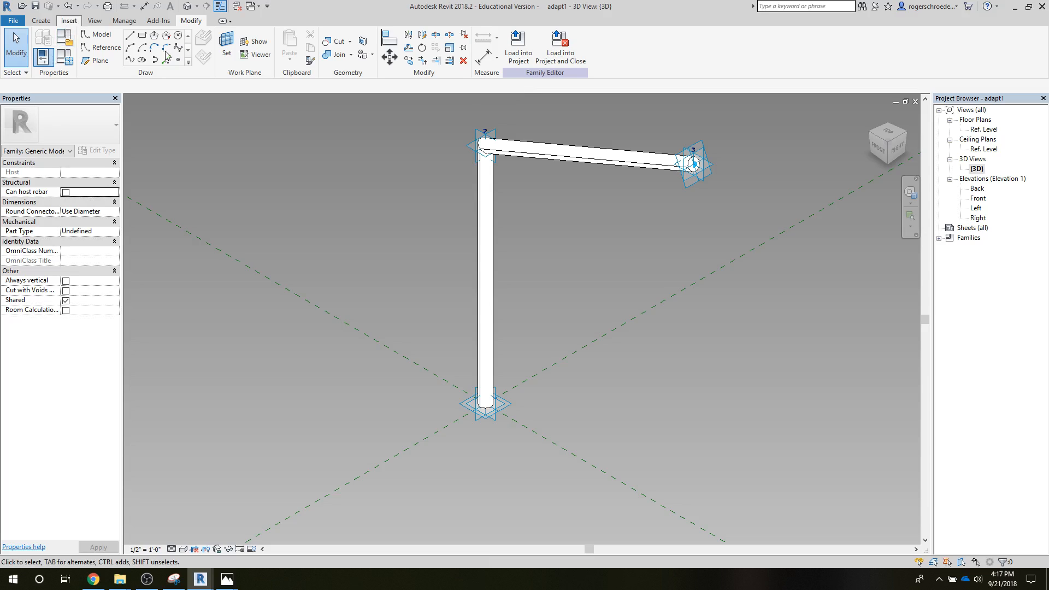
{"action": "left_click", "coordinate": [520, 59]}
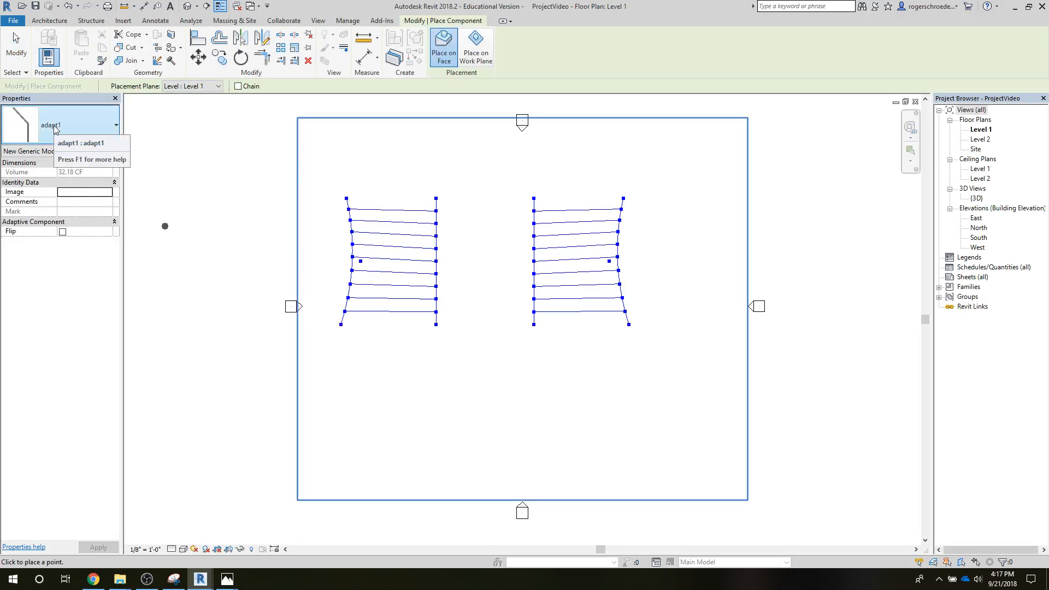
Step: Switch to Dynamo and, following the Capture Wood.png reference image, add an AdaptiveComponent.ByPoints node in the empty area beyond the existing groups
{"action": "mouse_move", "coordinate": [200, 579]}
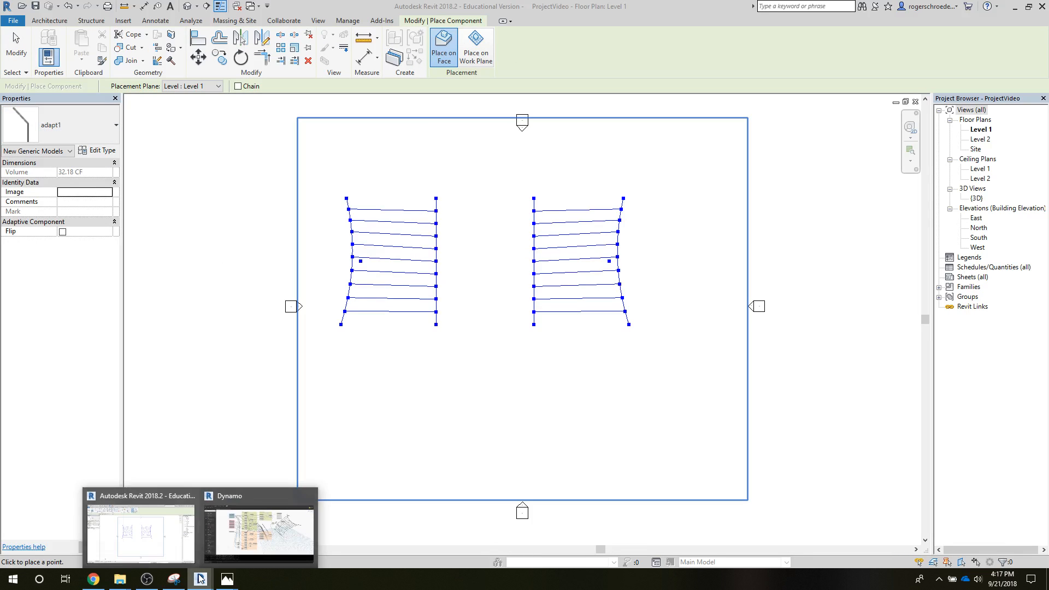
{"action": "left_click", "coordinate": [230, 537]}
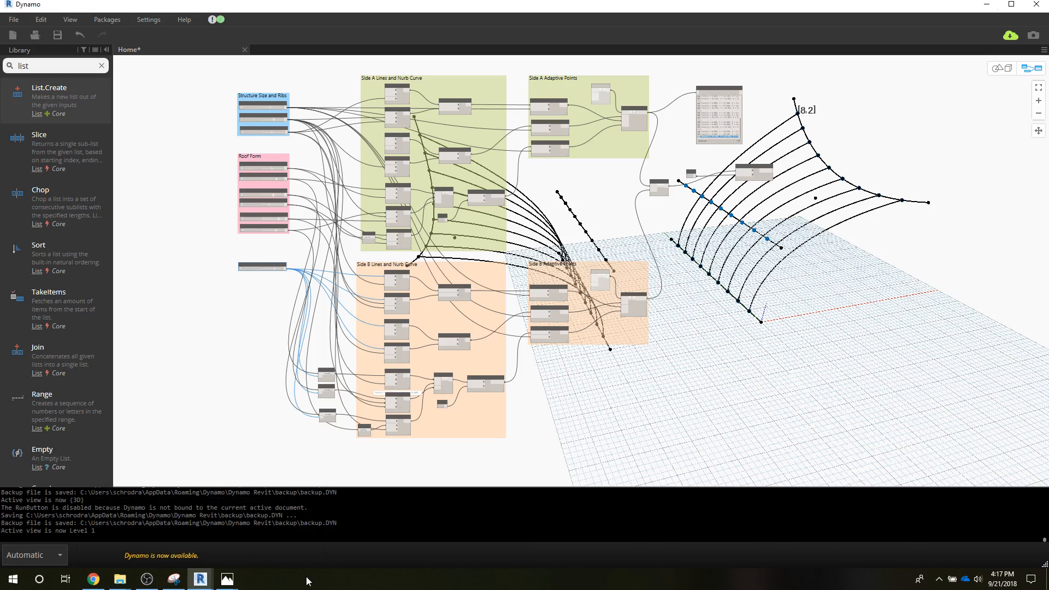
{"action": "mouse_move", "coordinate": [227, 579]}
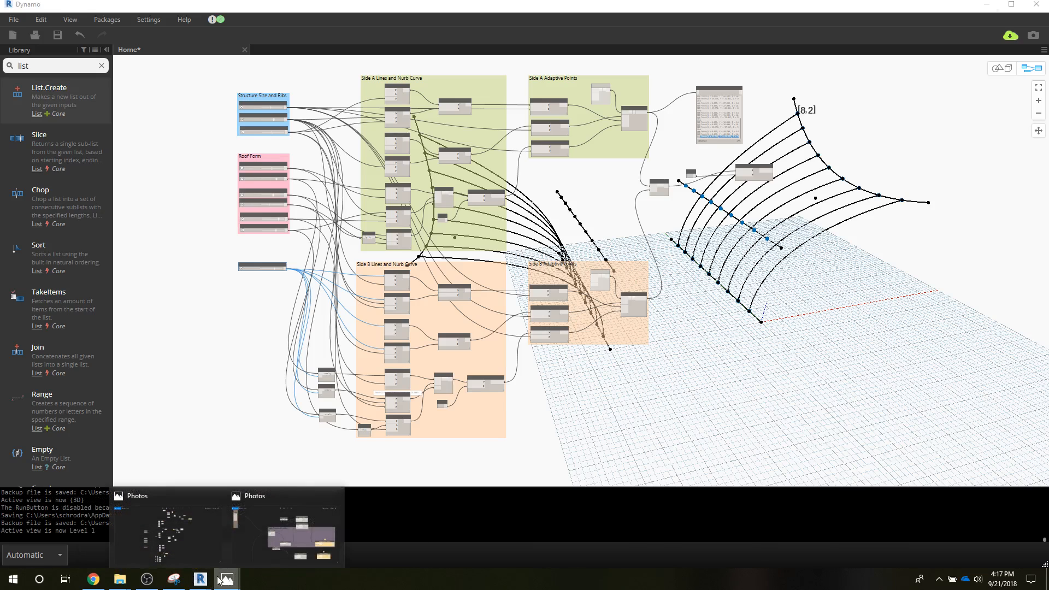
{"action": "left_click", "coordinate": [292, 539]}
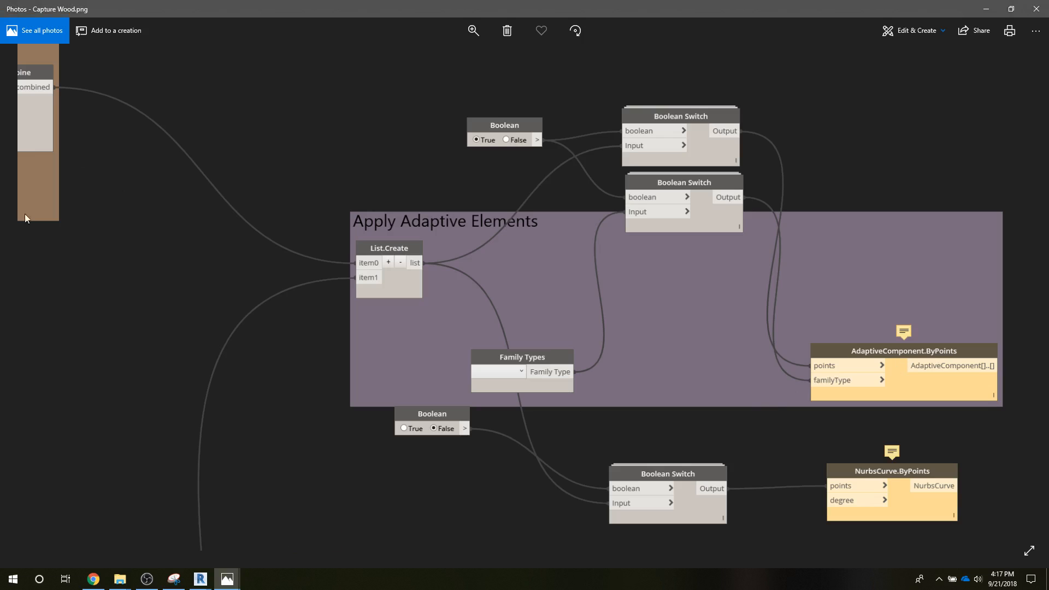
{"action": "left_click", "coordinate": [200, 579]}
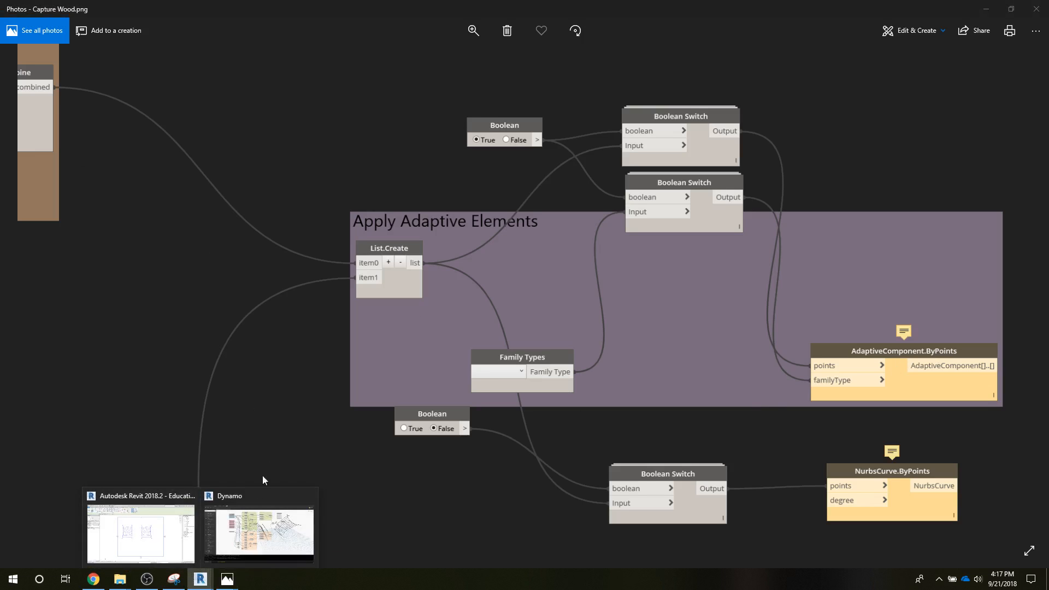
{"action": "left_click", "coordinate": [259, 527]}
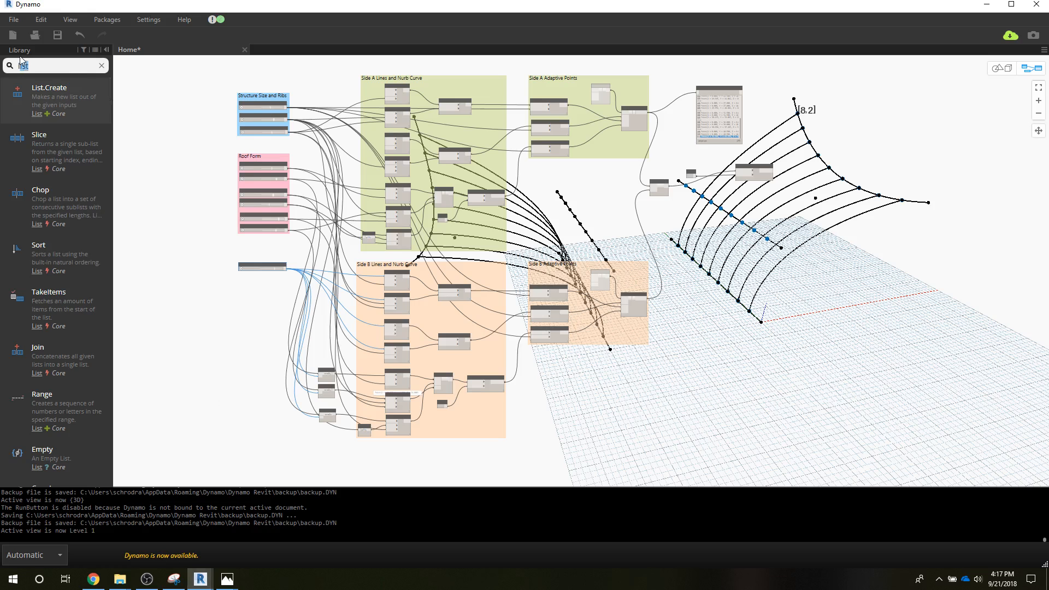
{"action": "type", "text": "adaptive"}
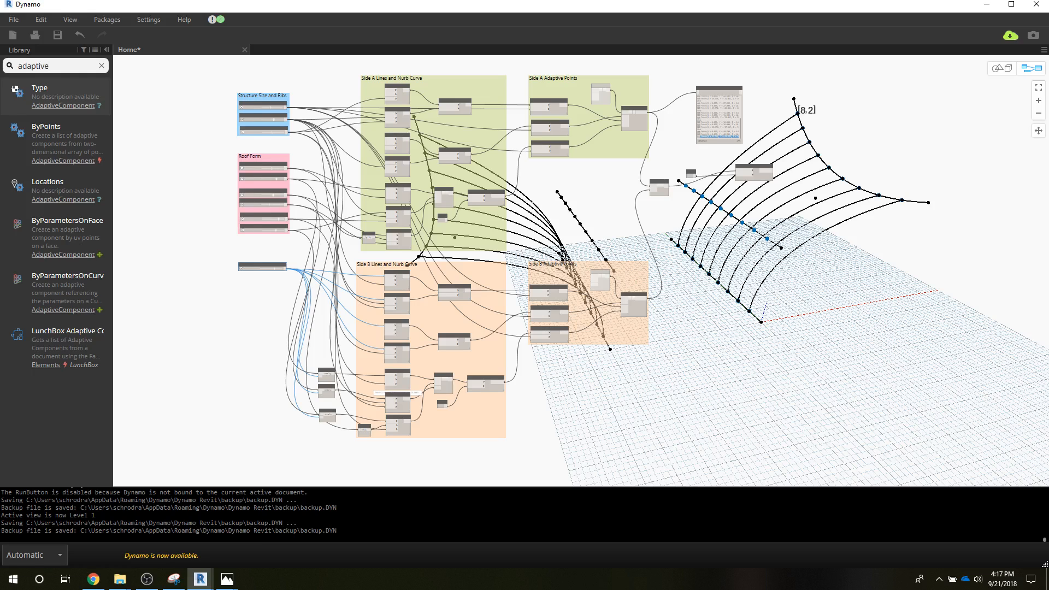
{"action": "left_click", "coordinate": [77, 141]}
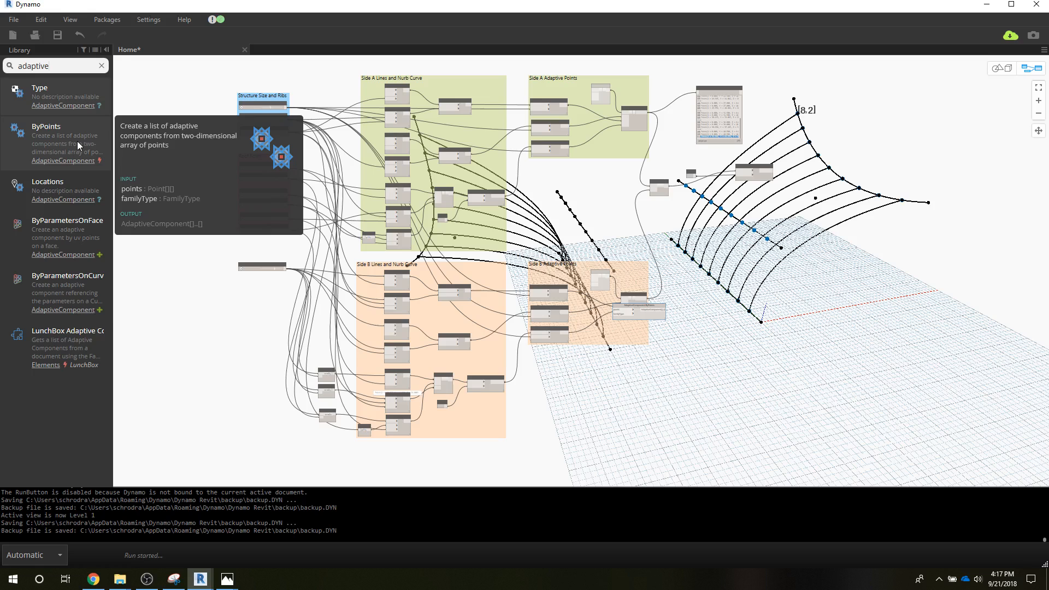
{"action": "left_click_drag", "start_coordinate": [630, 309], "coordinate": [882, 266]}
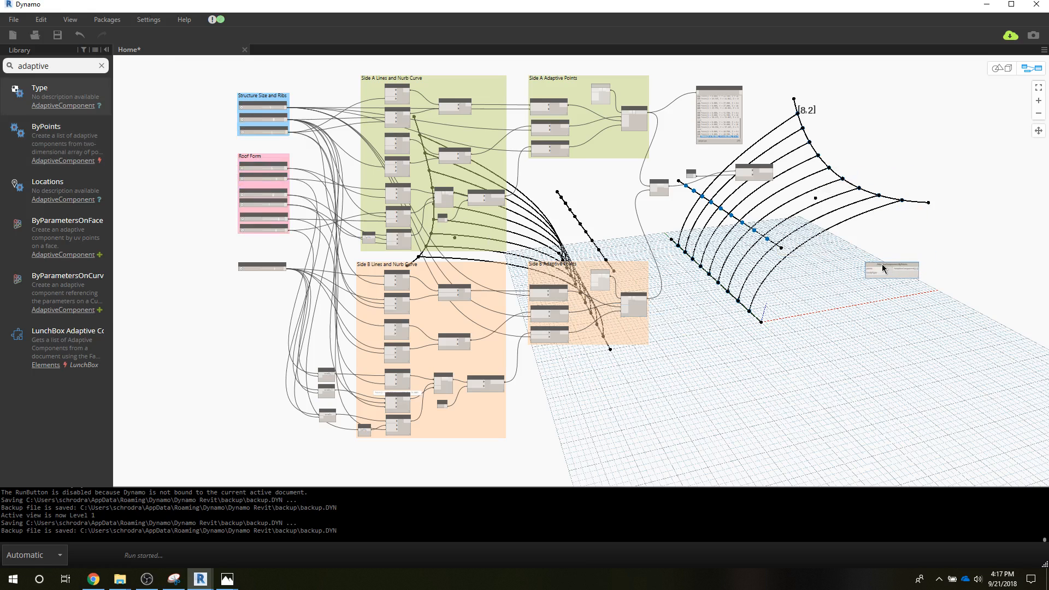
Step: Search the node library for "family"
{"action": "left_click_drag", "start_coordinate": [69, 67], "coordinate": [11, 66]}
{"action": "type", "text": "family"}
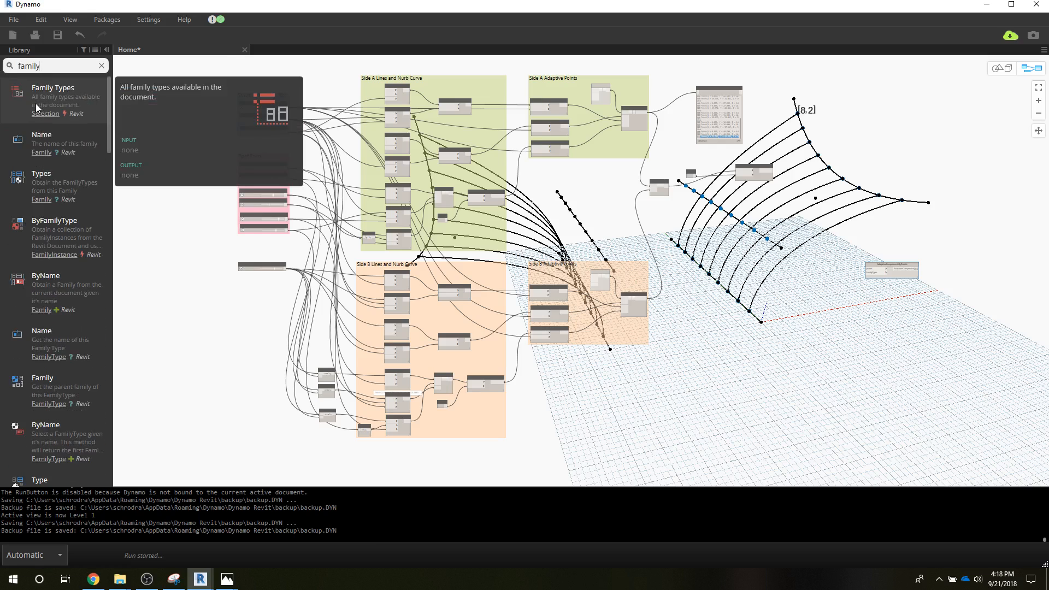
Step: Add a FamilyInstance.ByFamilyType node beside the AdaptiveComponent.ByPoints node and start a wire from its familyType input
{"action": "left_click", "coordinate": [42, 235]}
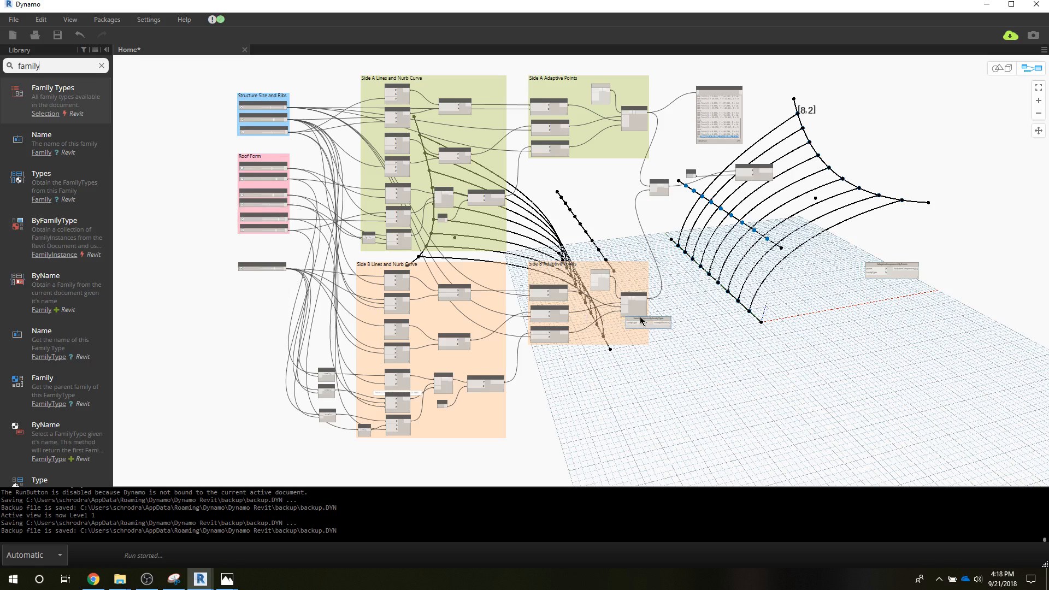
{"action": "left_click_drag", "start_coordinate": [641, 321], "coordinate": [816, 280]}
{"action": "scroll", "coordinate": [857, 302], "scroll_direction": "up", "scroll_amount": 1}
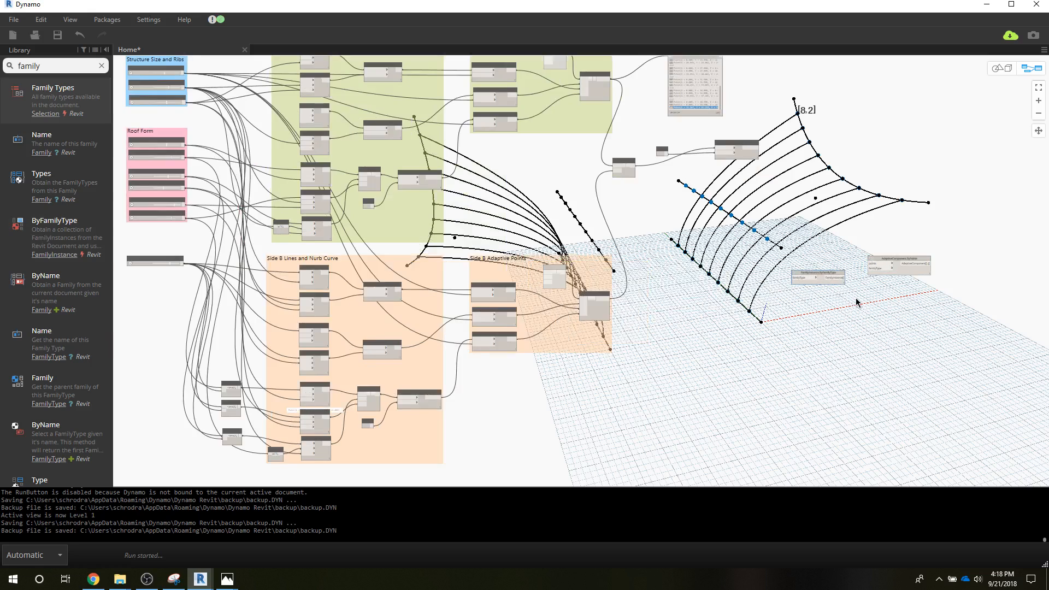
{"action": "scroll", "coordinate": [856, 302], "scroll_direction": "up", "scroll_amount": 3}
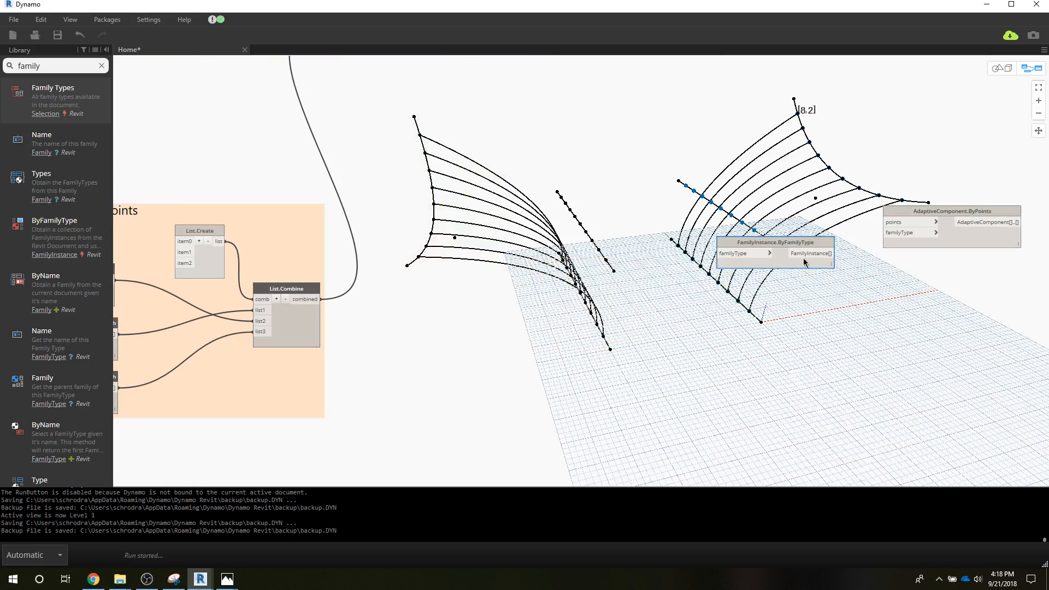
{"action": "left_click_drag", "start_coordinate": [738, 255], "coordinate": [228, 578]}
Step: Check the Capture Wood.png reference and replace the FamilyInstance.ByFamilyType node with a Family Types node near AdaptiveComponent.ByPoints
{"action": "mouse_move", "coordinate": [228, 578]}
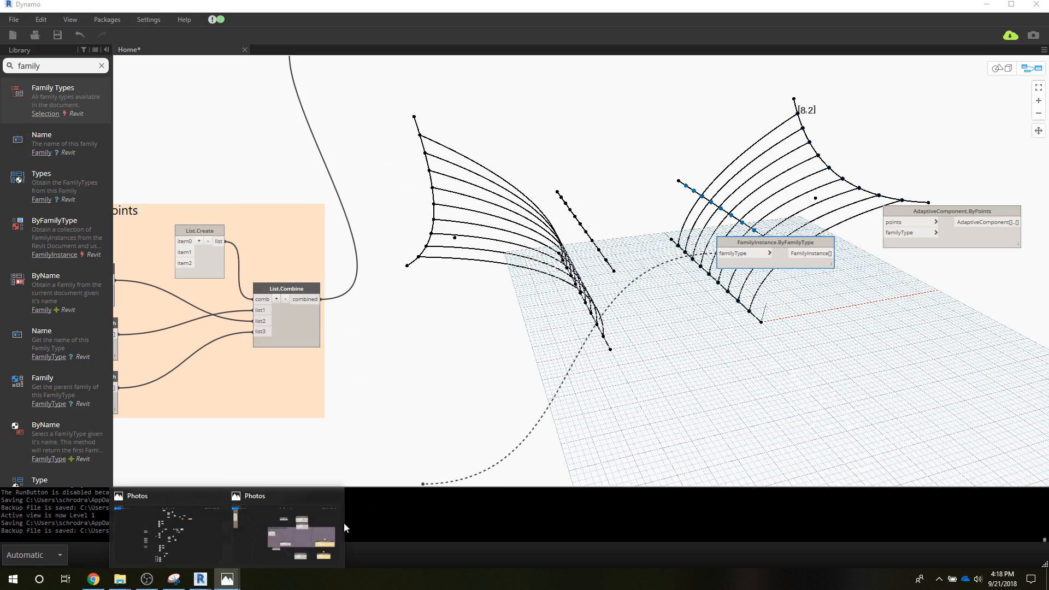
{"action": "left_click", "coordinate": [319, 525]}
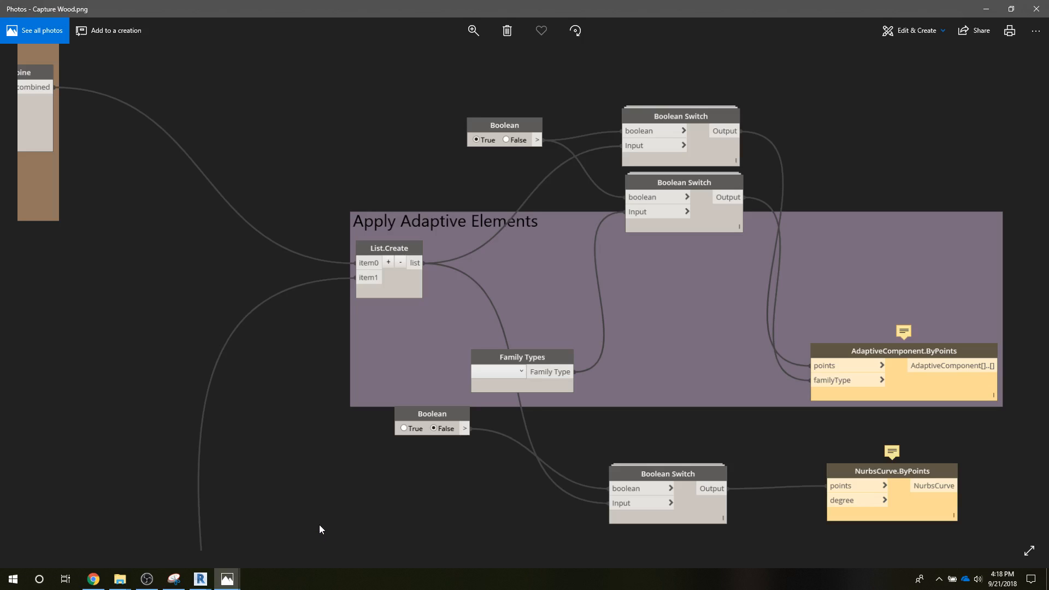
{"action": "left_click", "coordinate": [200, 579]}
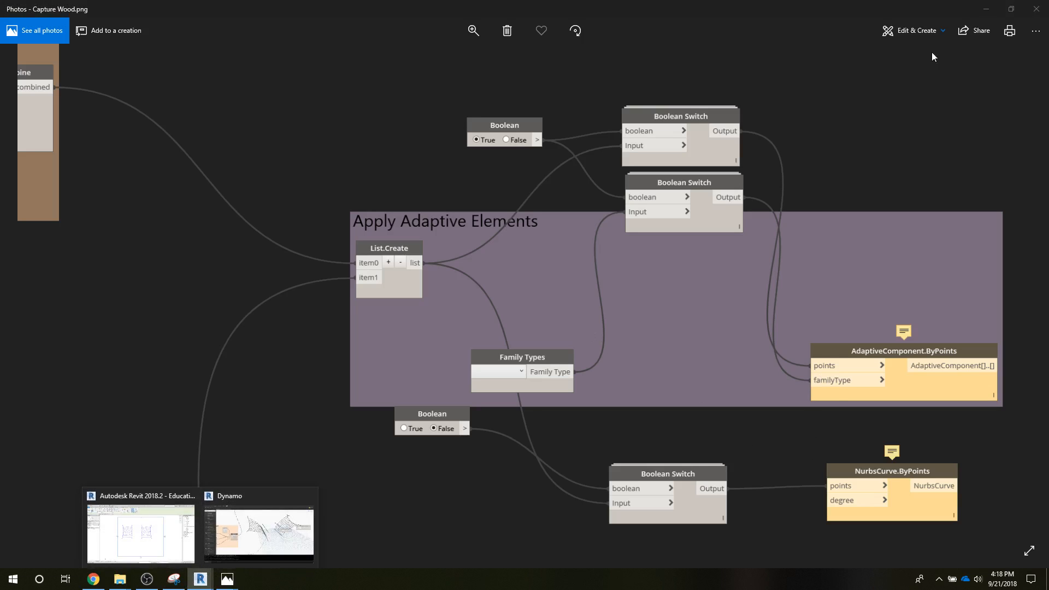
{"action": "left_click", "coordinate": [986, 9]}
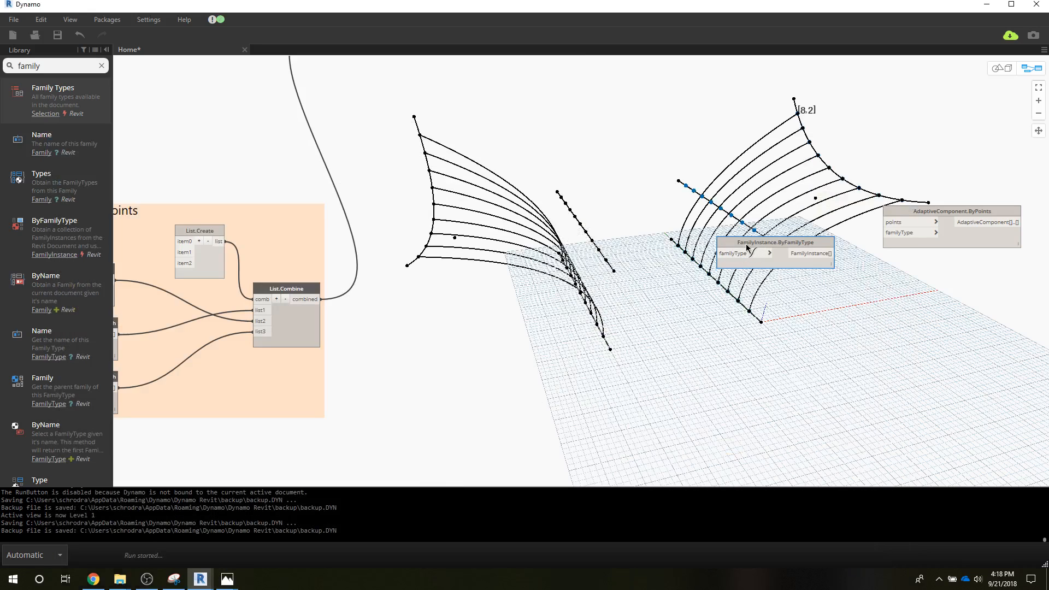
{"action": "left_click", "coordinate": [60, 96]}
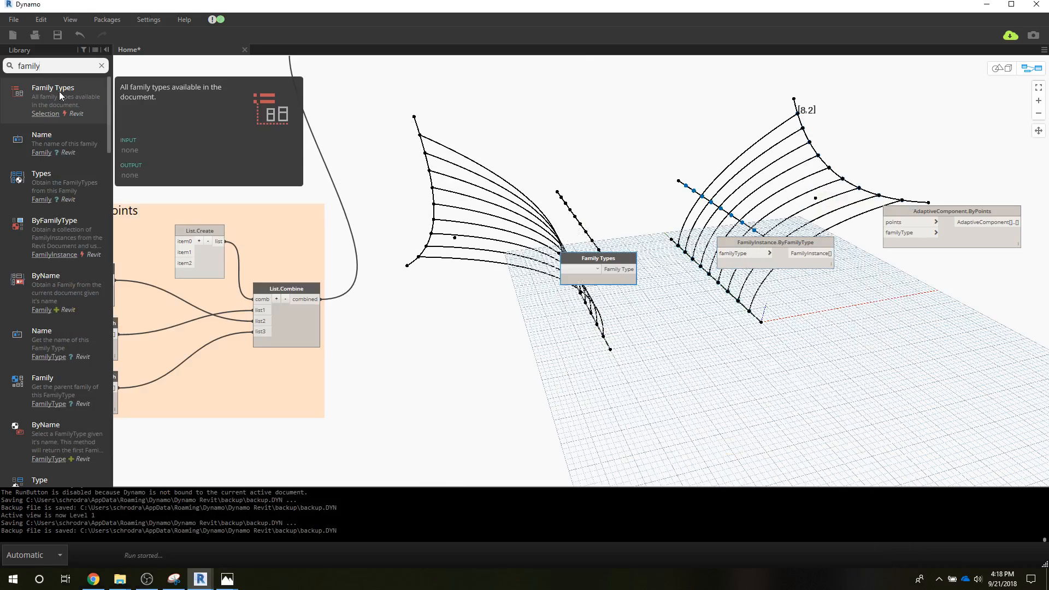
{"action": "left_click", "coordinate": [734, 244]}
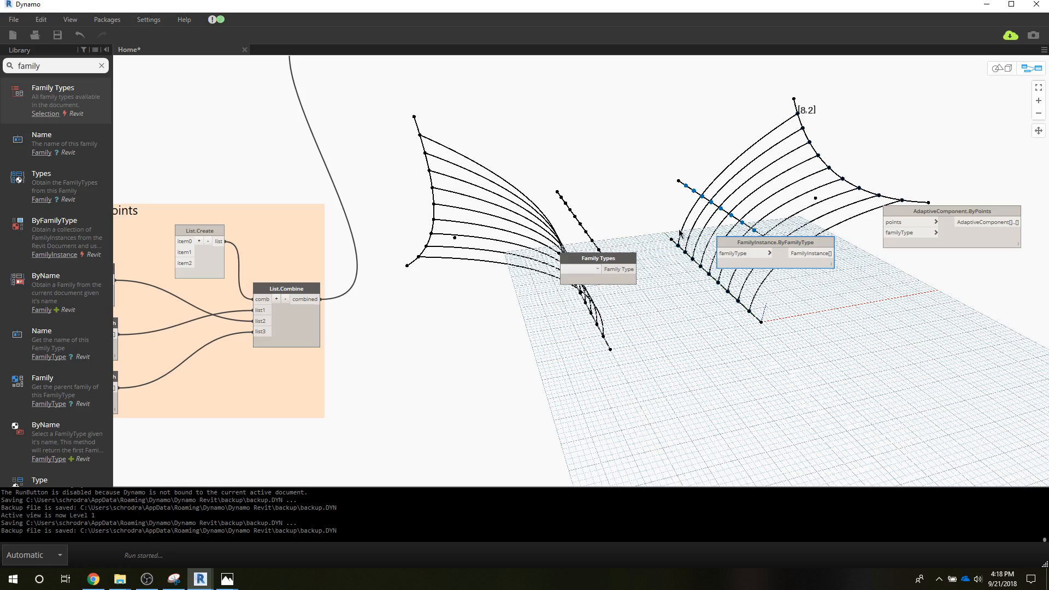
{"action": "key", "text": "Delete"}
{"action": "left_click_drag", "start_coordinate": [612, 267], "coordinate": [755, 301]}
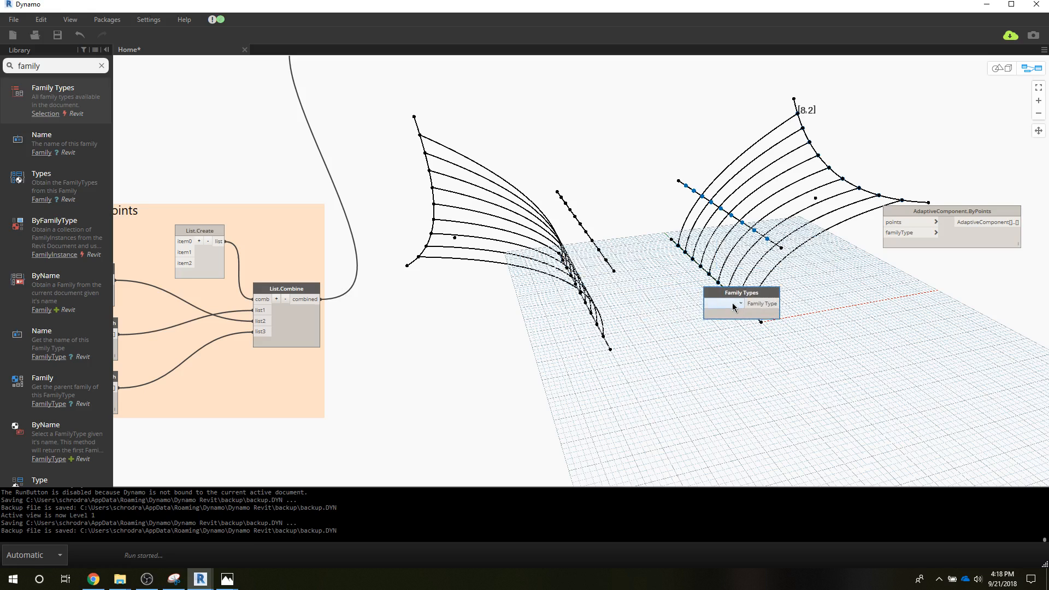
Step: Choose adapt1:adapt1 in the Family Types node and connect its output to the familyType input of AdaptiveComponent.ByPoints
{"action": "left_click", "coordinate": [733, 305]}
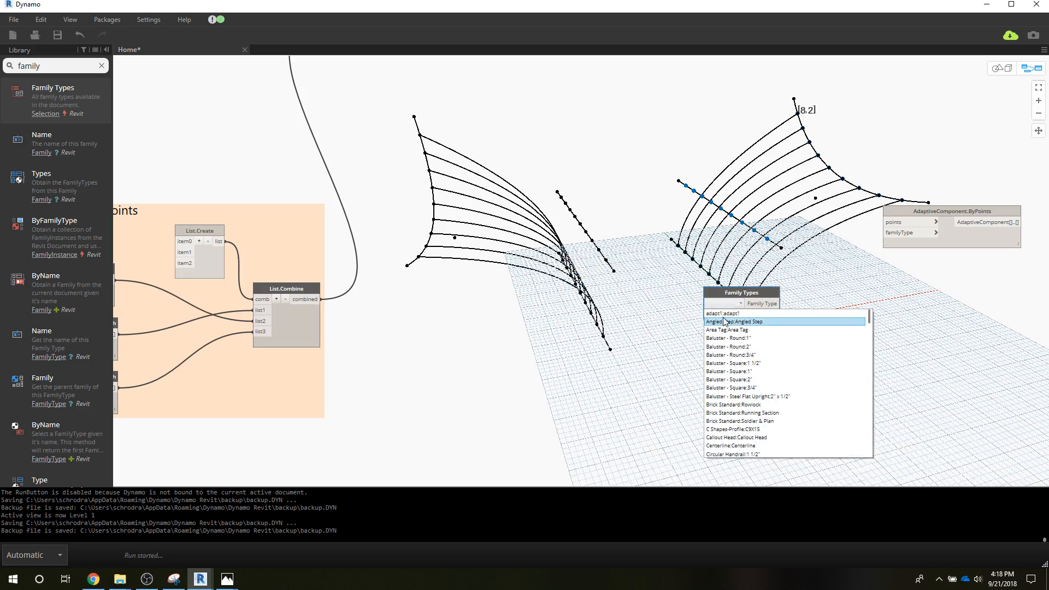
{"action": "left_click", "coordinate": [731, 314]}
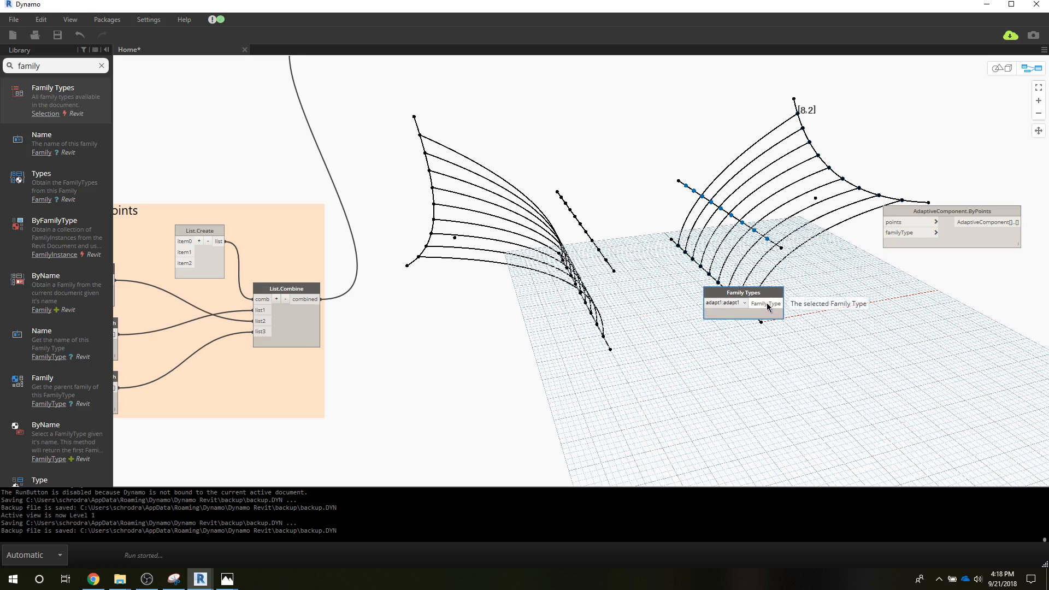
{"action": "left_click_drag", "start_coordinate": [783, 303], "coordinate": [888, 233]}
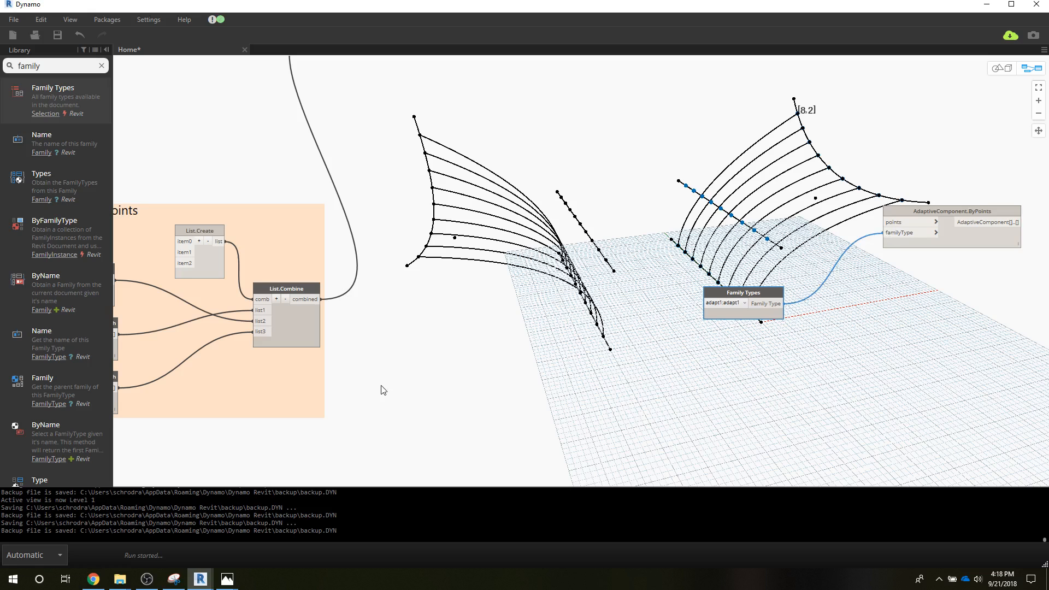
Step: Connect the combined output of the Side A Adaptive Points List.Combine node to the points input of AdaptiveComponent.ByPoints
{"action": "scroll", "coordinate": [393, 398], "scroll_direction": "down", "scroll_amount": 4}
{"action": "middle_click_drag", "start_coordinate": [412, 290], "coordinate": [407, 262]}
{"action": "left_click", "coordinate": [324, 111]}
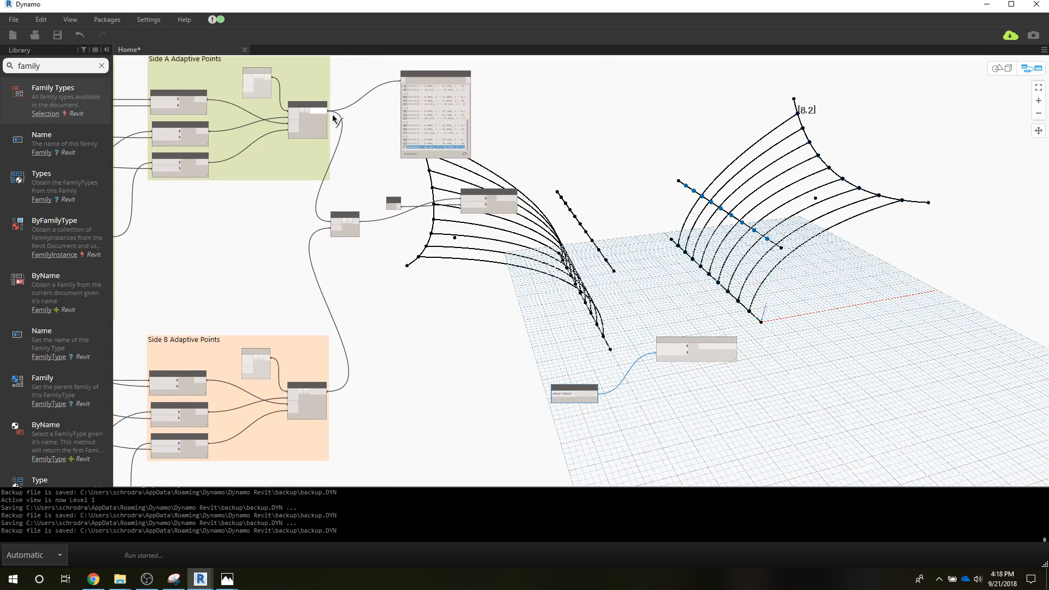
{"action": "left_click", "coordinate": [665, 348]}
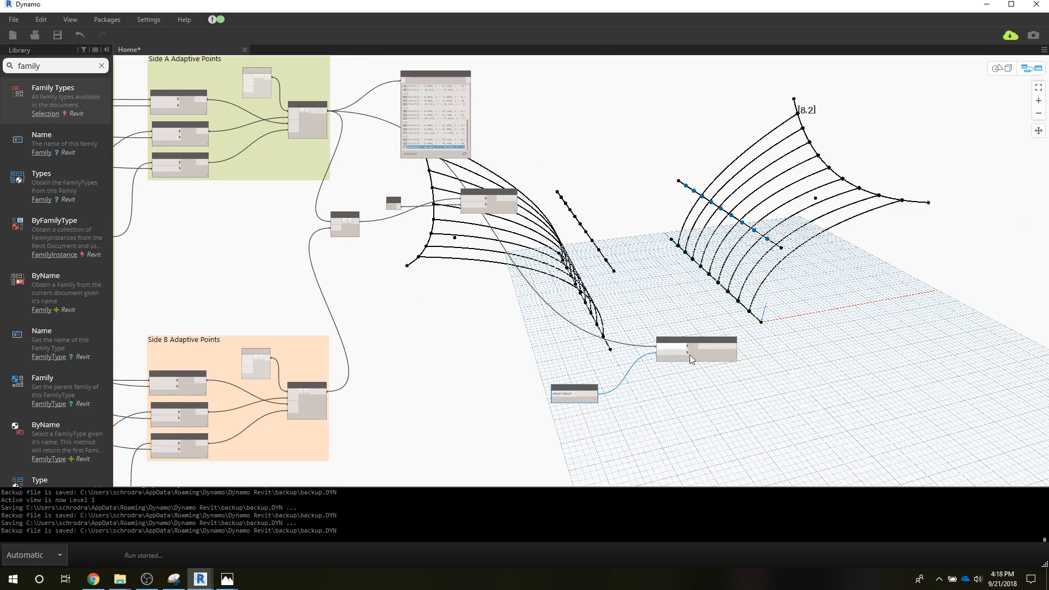
{"action": "left_click", "coordinate": [711, 373]}
{"action": "scroll", "coordinate": [683, 370], "scroll_direction": "up", "scroll_amount": 2}
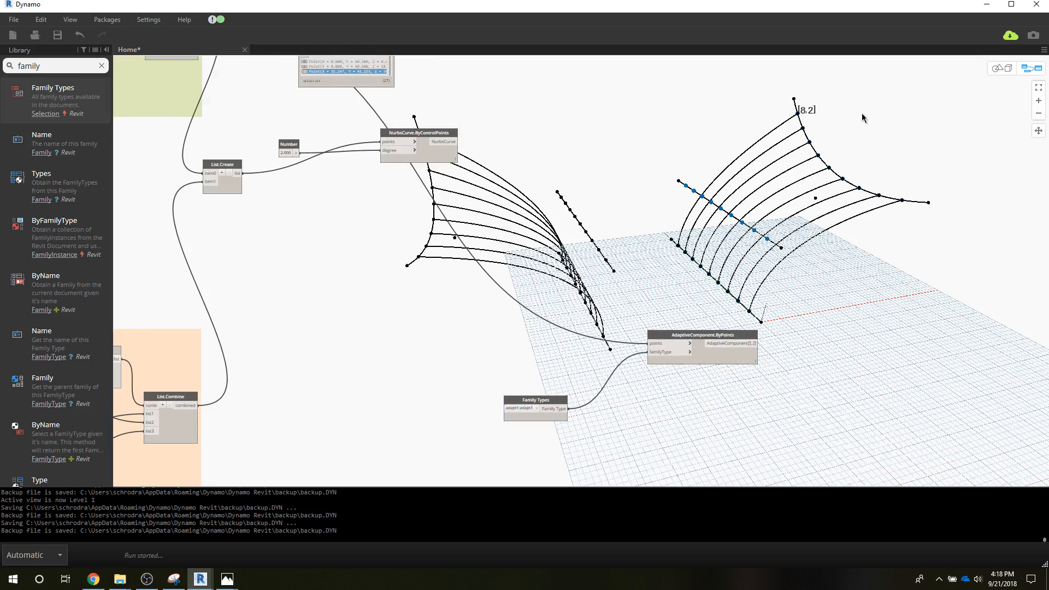
Step: Switch to Revit, open the {3D} view and examine the adaptive components placed along the structure
{"action": "left_click", "coordinate": [986, 4]}
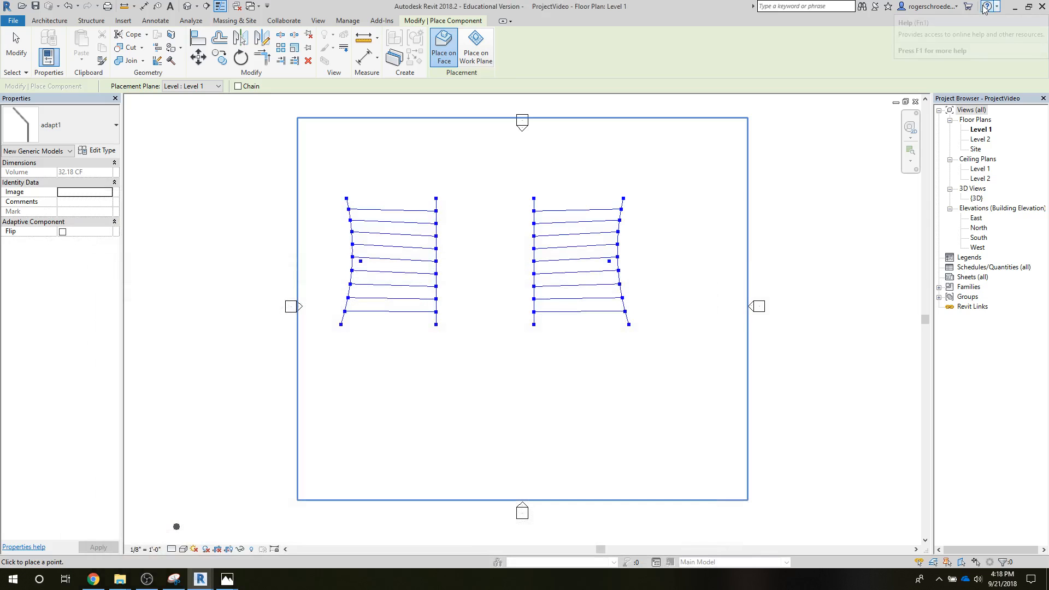
{"action": "double_click", "coordinate": [975, 198]}
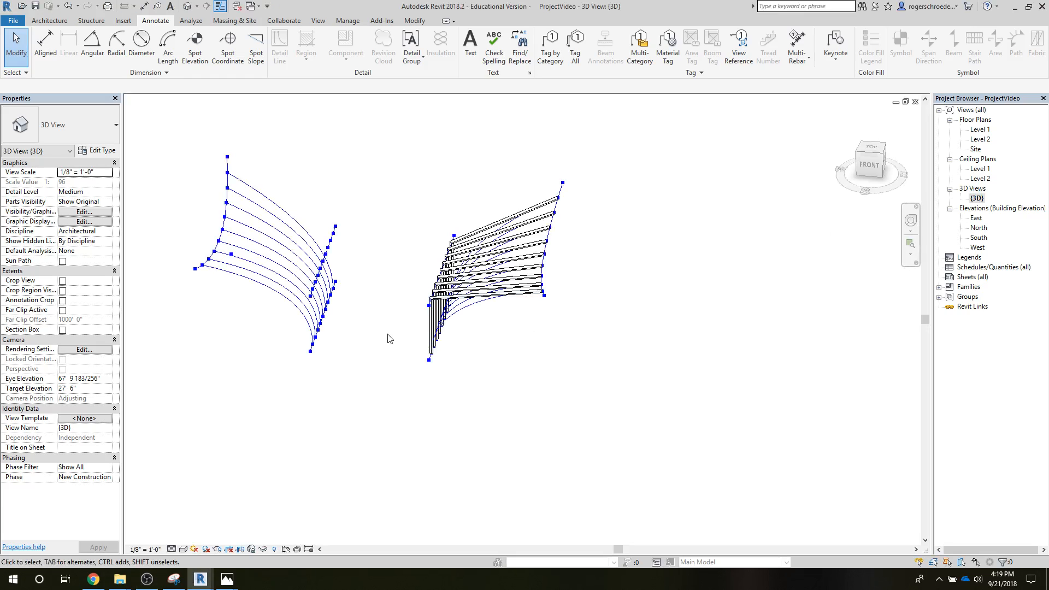
{"action": "middle_click_drag", "start_coordinate": [405, 347], "coordinate": [500, 358]}
{"action": "scroll", "coordinate": [484, 306], "scroll_direction": "up", "scroll_amount": 3}
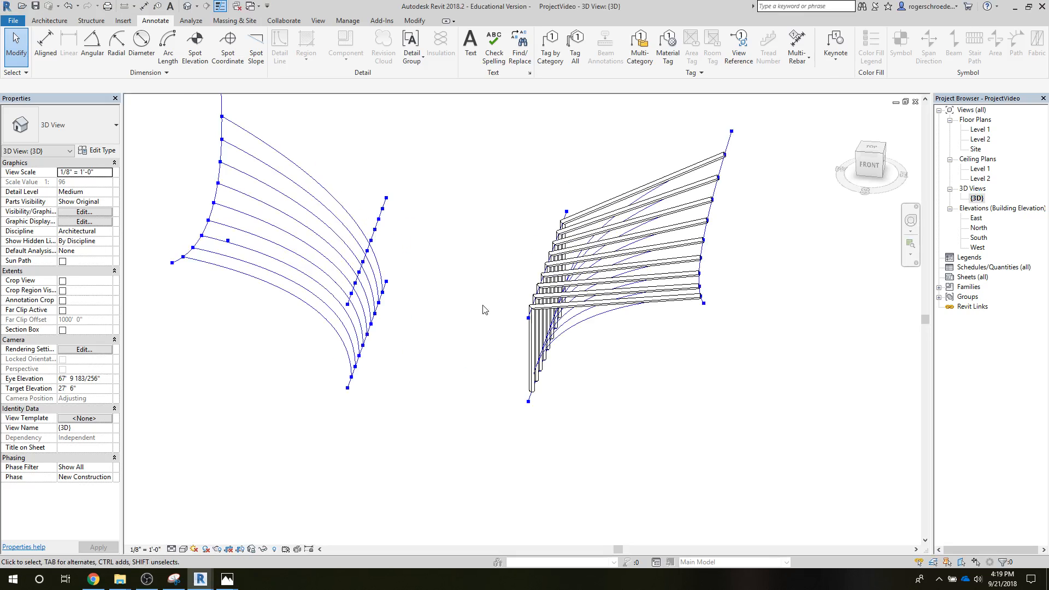
{"action": "middle_click_drag", "start_coordinate": [437, 306], "coordinate": [497, 331], "text": "shift"}
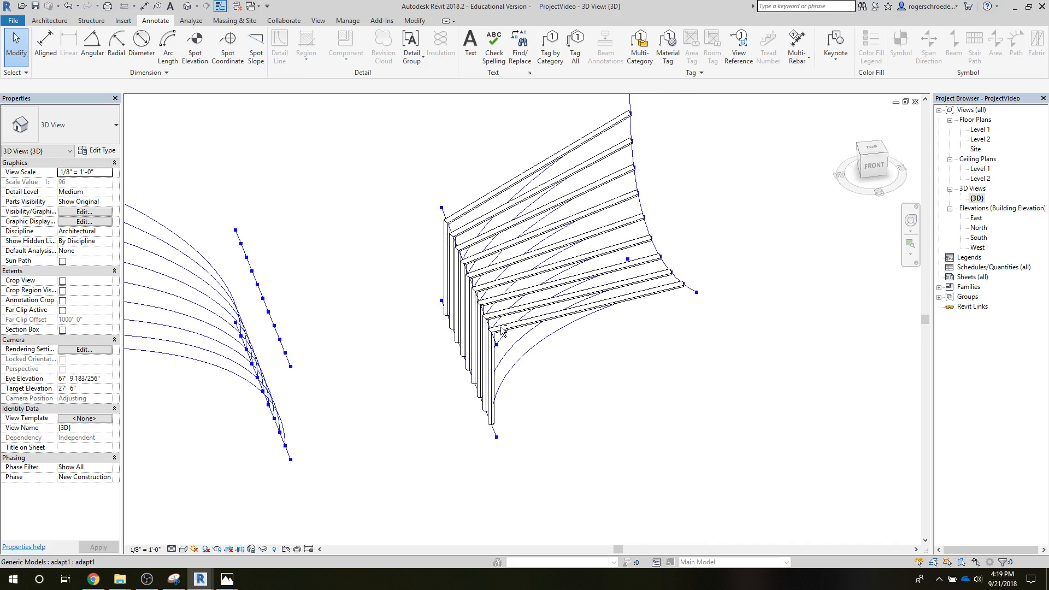
Step: Switch back to Dynamo, reduce its window size and place it beside the Revit 3D view
{"action": "left_click", "coordinate": [204, 579]}
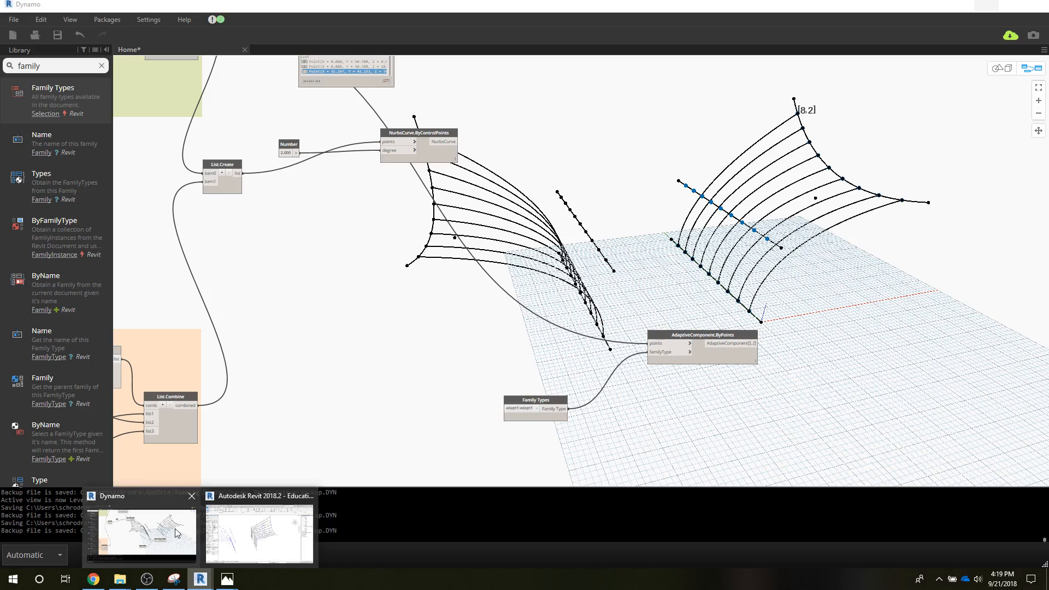
{"action": "left_click", "coordinate": [228, 537]}
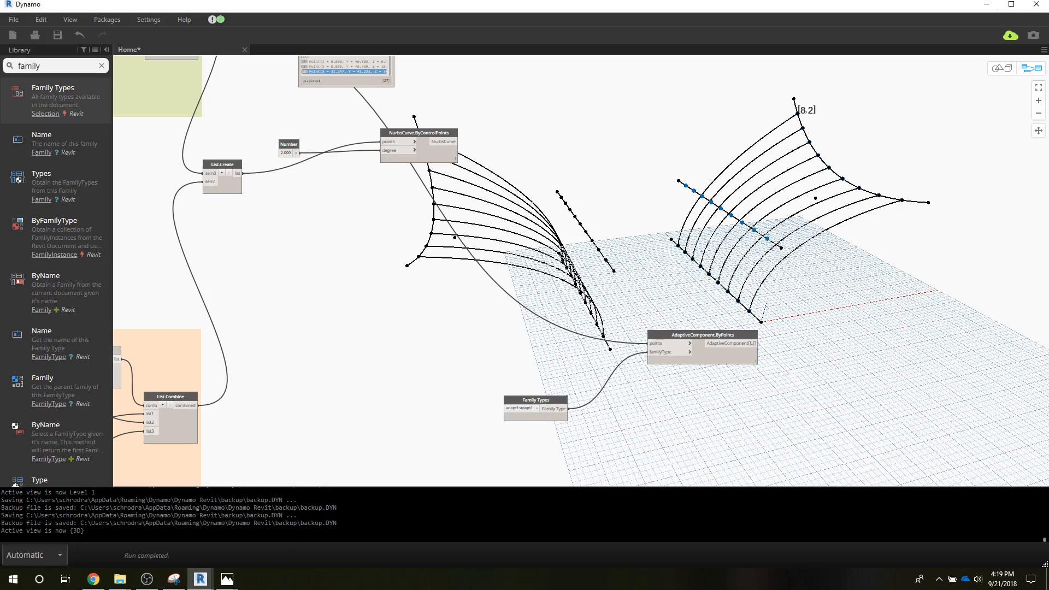
{"action": "left_click", "coordinate": [1009, 6]}
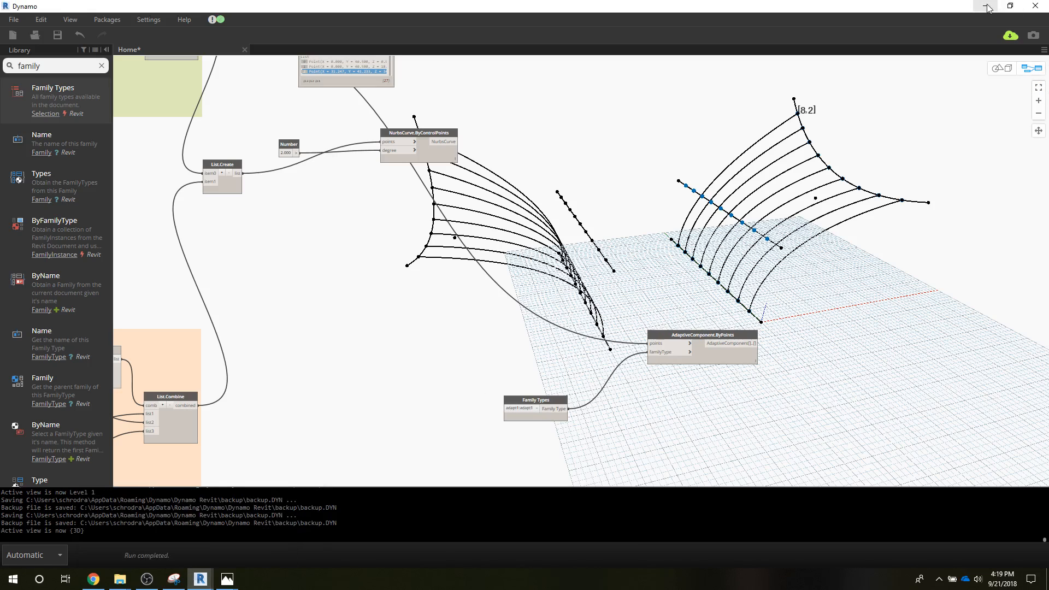
{"action": "left_click", "coordinate": [1009, 6]}
{"action": "left_click", "coordinate": [1010, 7]}
{"action": "double_click", "coordinate": [319, 7]}
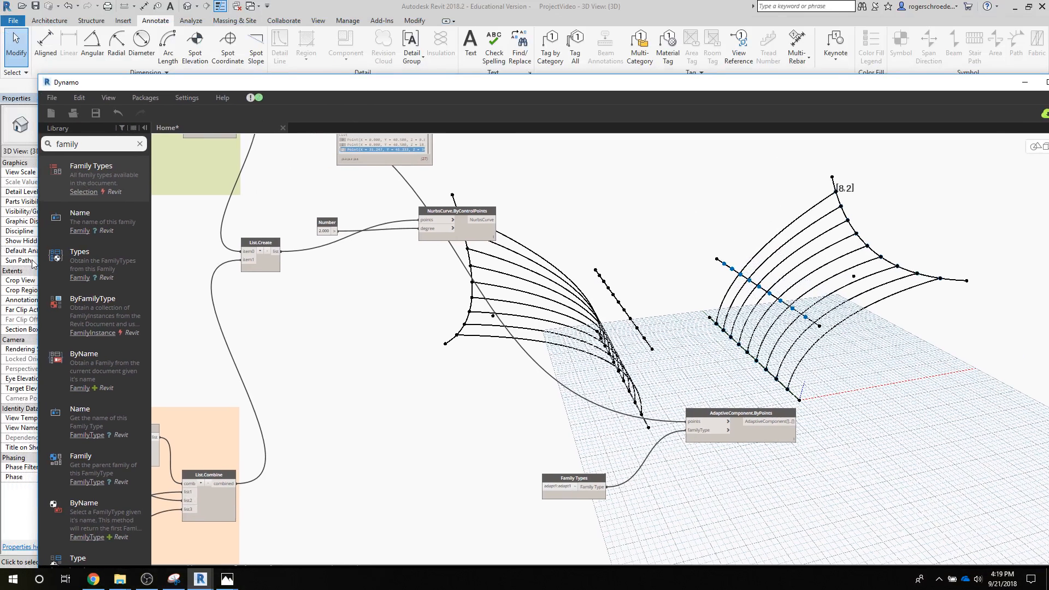
{"action": "left_click_drag", "start_coordinate": [39, 263], "coordinate": [580, 232]}
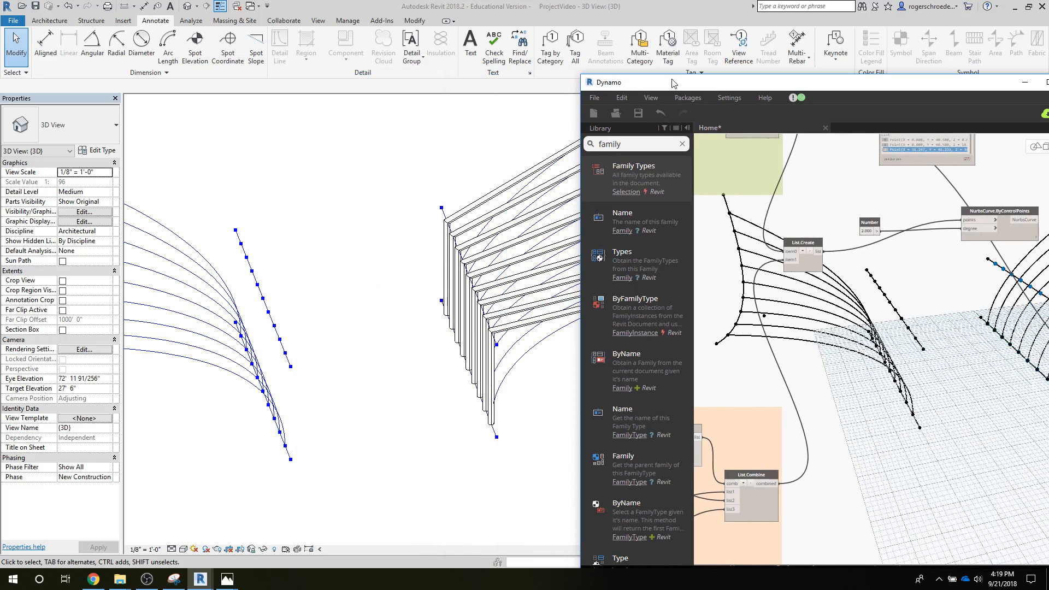
{"action": "left_click_drag", "start_coordinate": [674, 82], "coordinate": [670, 28]}
Step: Set the Number of Ribs slider in the Structure Size and Ribs group to 15
{"action": "middle_click_drag", "start_coordinate": [791, 205], "coordinate": [983, 344]}
{"action": "middle_click_drag", "start_coordinate": [702, 216], "coordinate": [937, 208]}
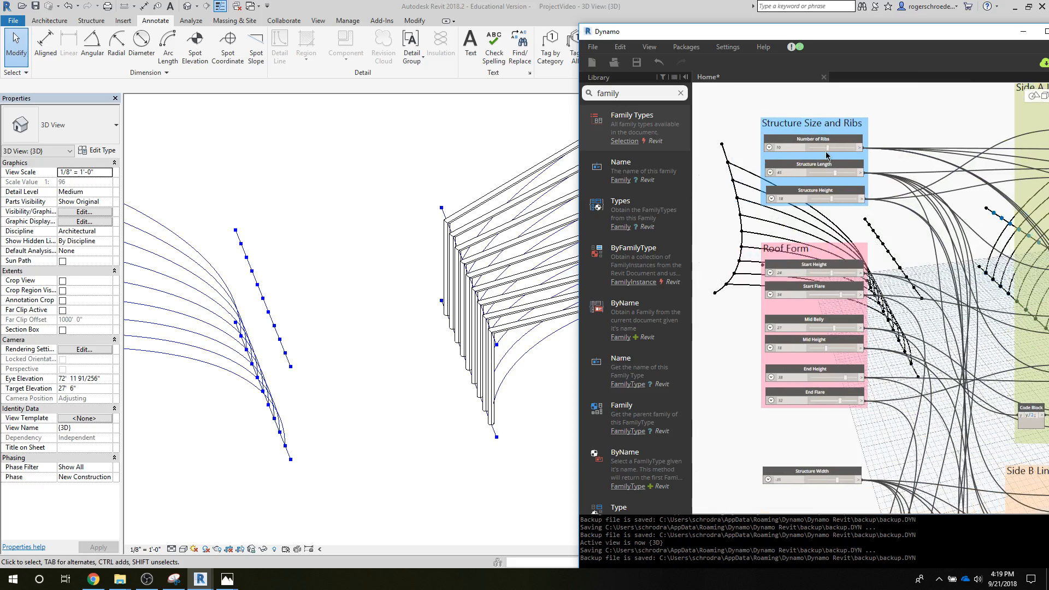
{"action": "left_click_drag", "start_coordinate": [751, 37], "coordinate": [768, 41]}
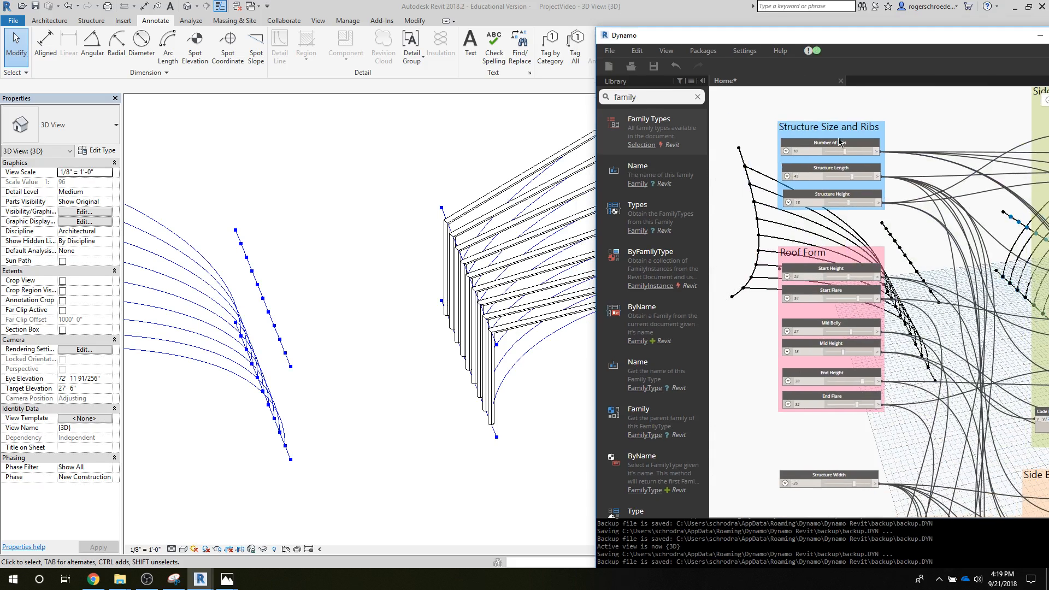
{"action": "double_click", "coordinate": [790, 149]}
{"action": "key", "text": "Return"}
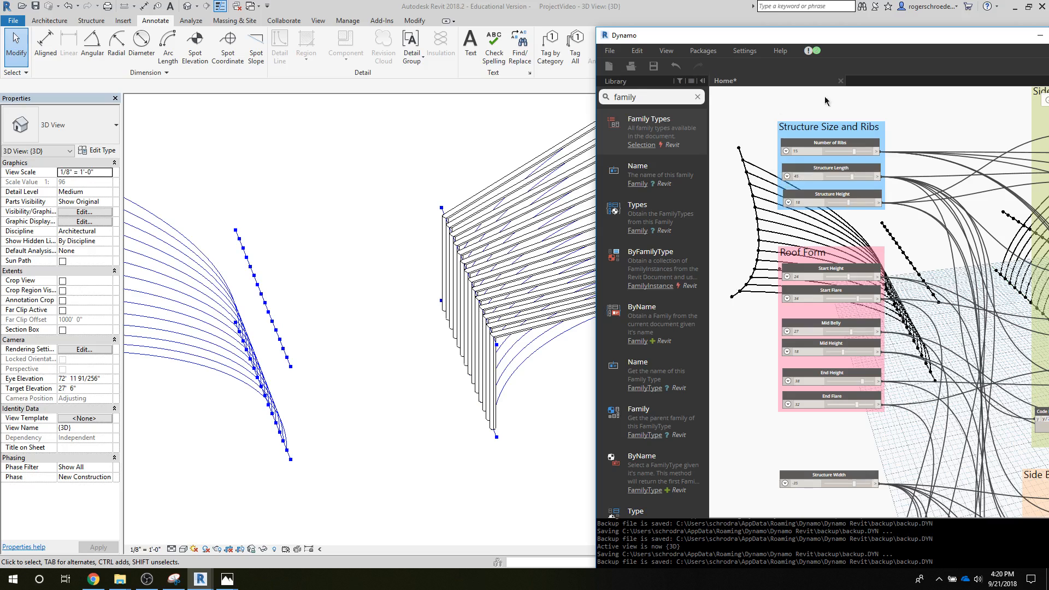
Step: Maximize the Dynamo window and duplicate the List.Create node that joins the Side A and Side B adaptive points
{"action": "left_click_drag", "start_coordinate": [881, 39], "coordinate": [334, 16]}
{"action": "left_click", "coordinate": [516, 15]}
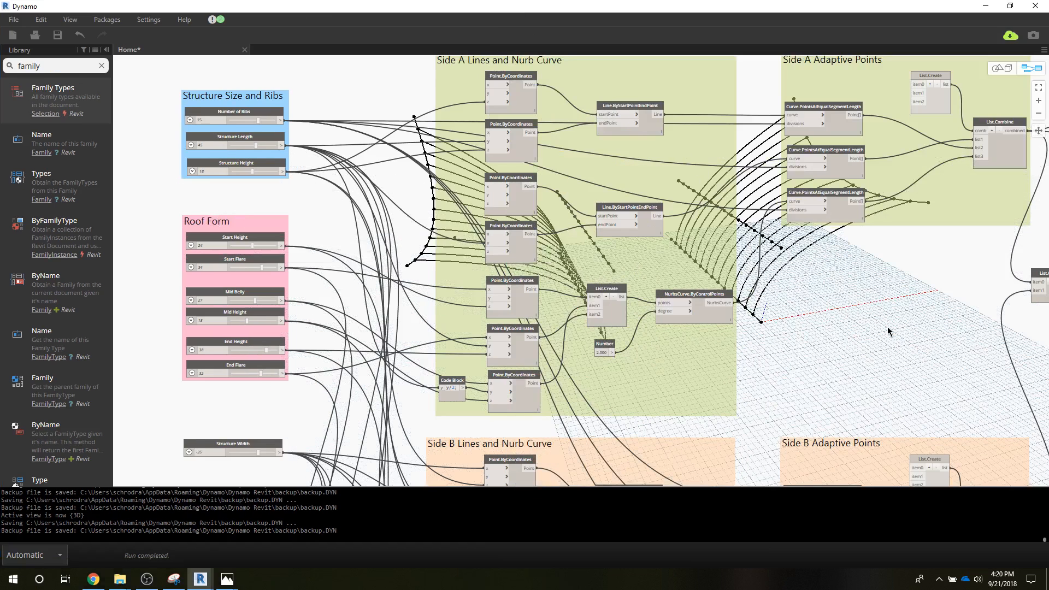
{"action": "middle_click_drag", "start_coordinate": [887, 329], "coordinate": [542, 307]}
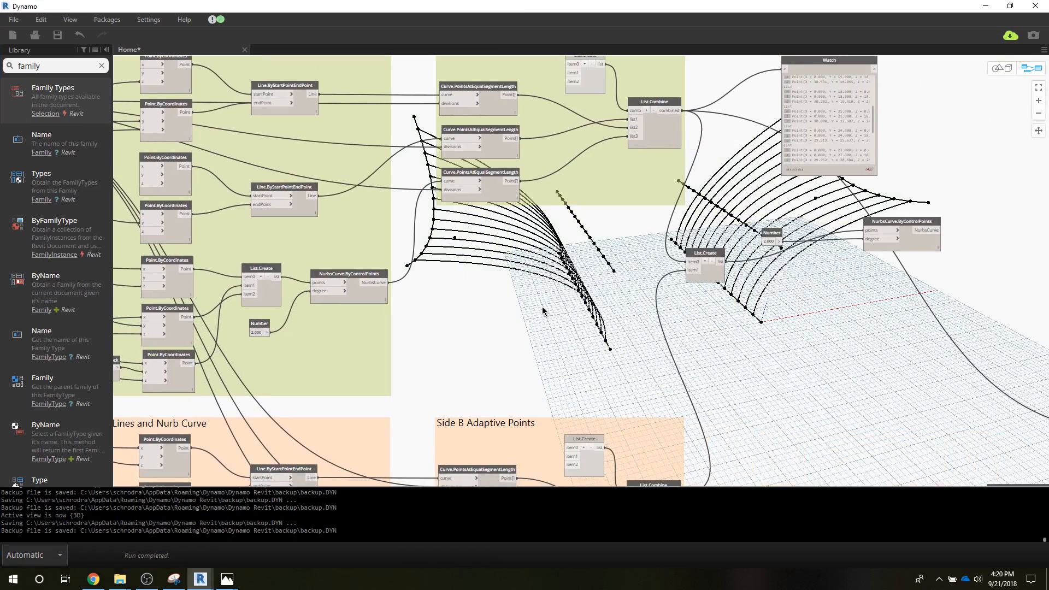
{"action": "left_click", "coordinate": [700, 256]}
{"action": "mouse_move", "coordinate": [698, 255]}
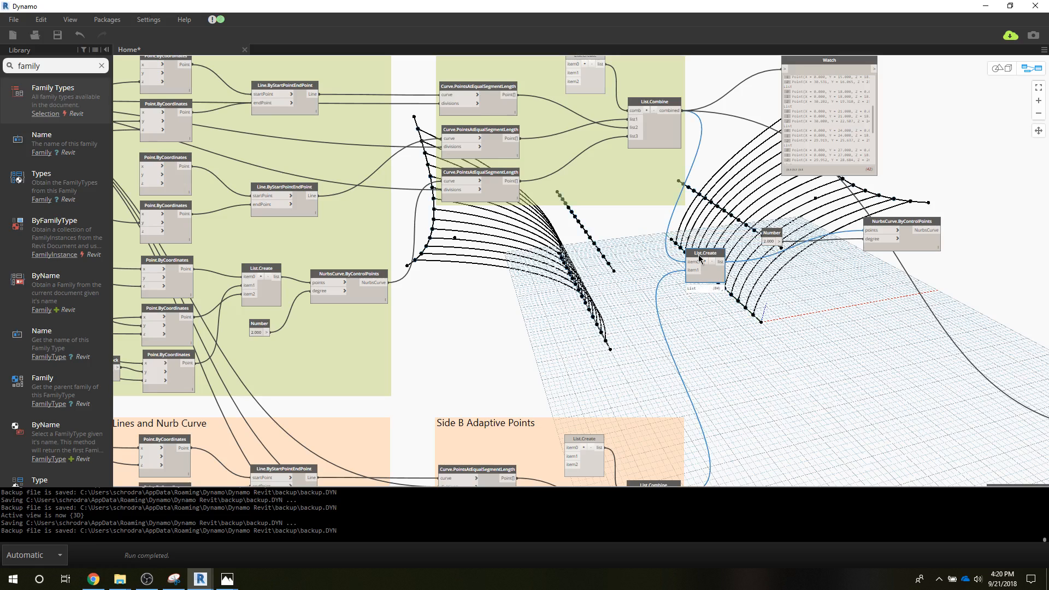
{"action": "key", "text": "ctrl+c"}
{"action": "key", "text": "ctrl+v"}
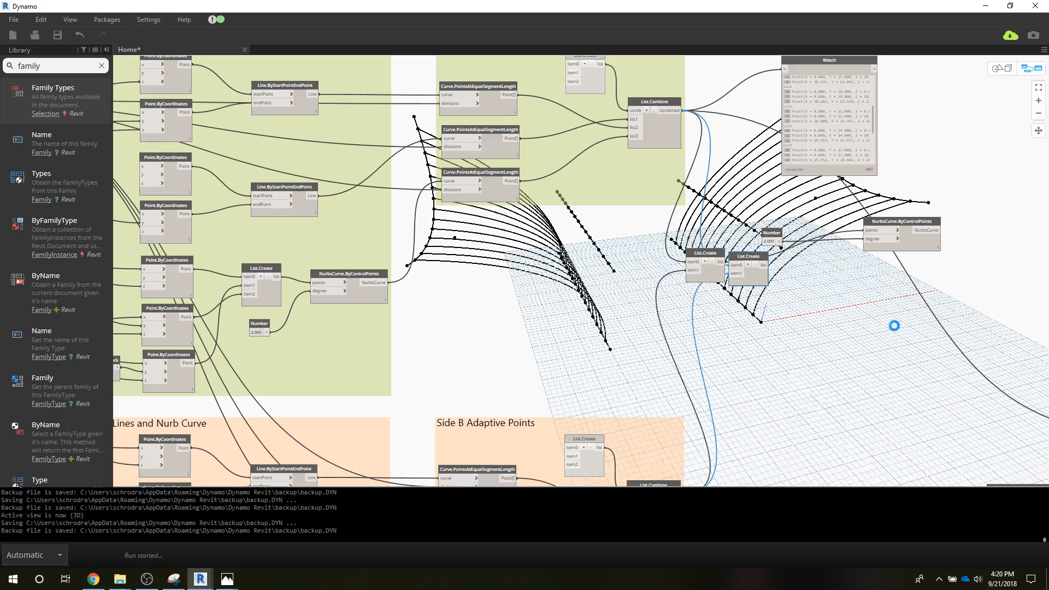
Step: Set the graph's run mode to Manual and move the copied List.Create node between the Side B group and AdaptiveComponent.ByPoints
{"action": "left_click", "coordinate": [21, 555]}
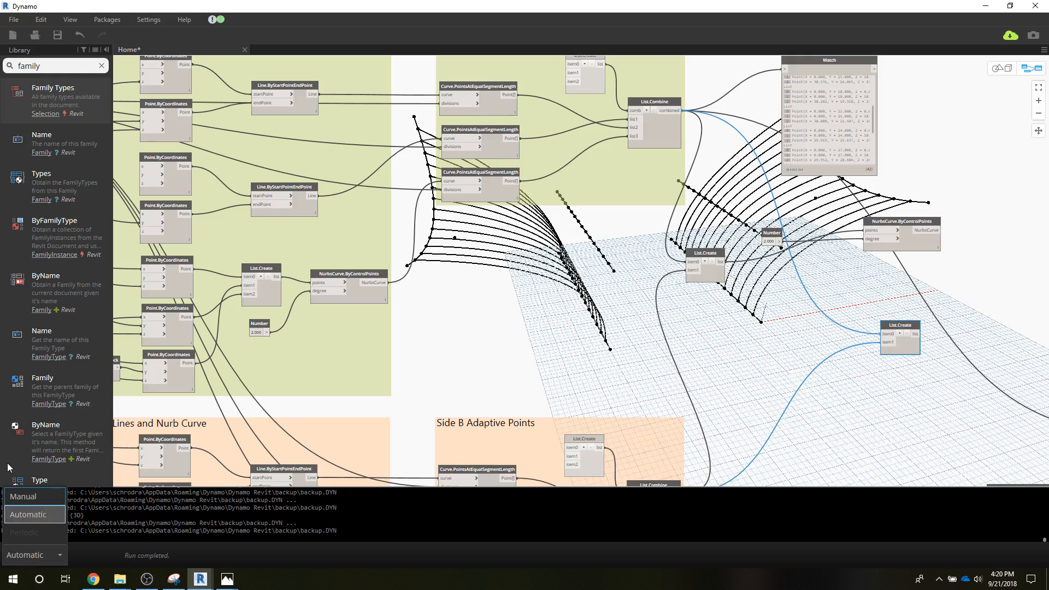
{"action": "left_click", "coordinate": [20, 496]}
{"action": "middle_click_drag", "start_coordinate": [690, 401], "coordinate": [354, 418]}
{"action": "mouse_move", "coordinate": [521, 347]}
{"action": "middle_mouse_down"}
{"action": "mouse_move", "coordinate": [471, 334]}
{"action": "mouse_move", "coordinate": [443, 276]}
{"action": "middle_mouse_up"}
{"action": "middle_click_drag", "start_coordinate": [470, 328], "coordinate": [471, 287]}
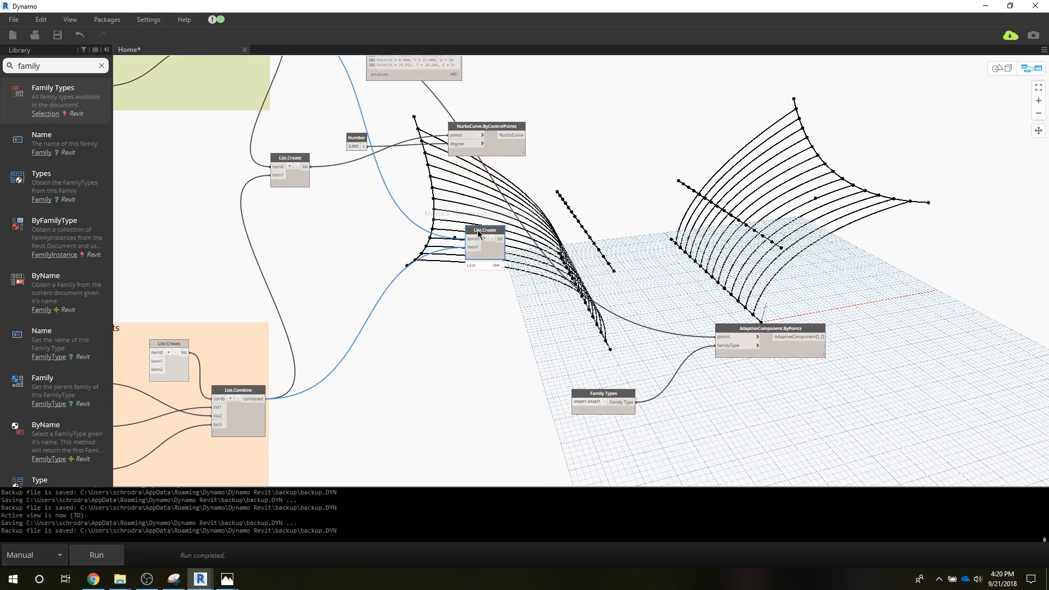
{"action": "left_click_drag", "start_coordinate": [482, 234], "coordinate": [596, 325]}
Step: Disconnect the Side A wire from the points input of AdaptiveComponent.ByPoints
{"action": "left_click", "coordinate": [722, 337]}
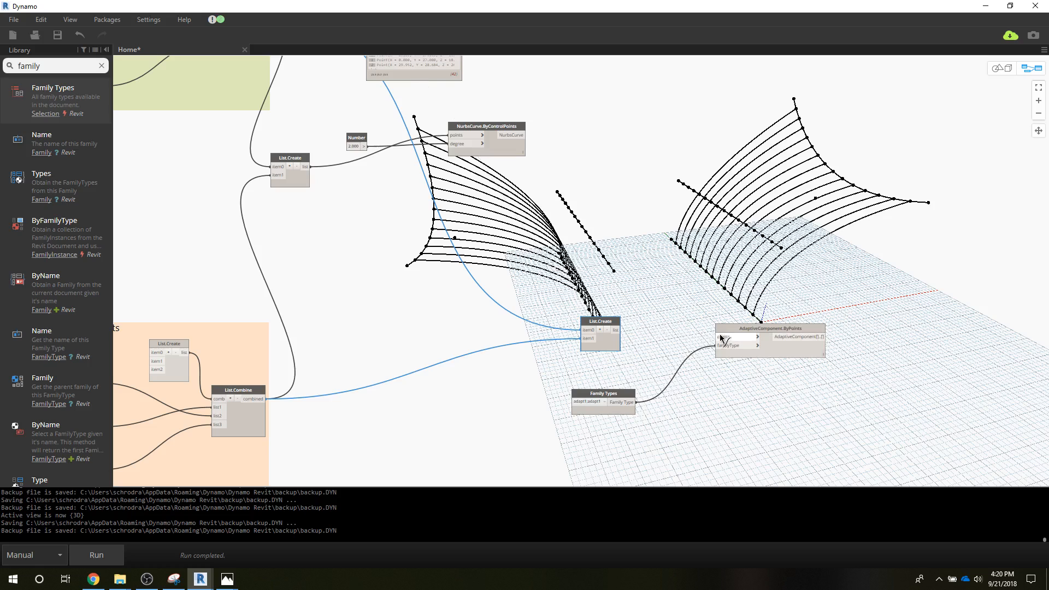
{"action": "left_click", "coordinate": [589, 329]}
{"action": "scroll", "coordinate": [345, 432], "scroll_direction": "down", "scroll_amount": 4}
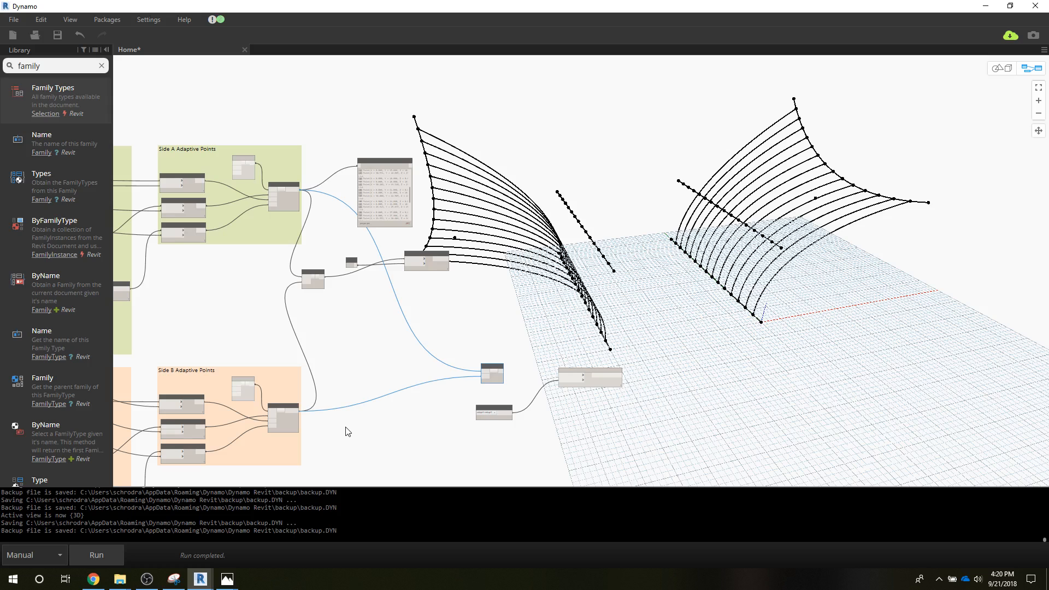
{"action": "left_click", "coordinate": [418, 258]}
{"action": "right_click", "coordinate": [417, 257]}
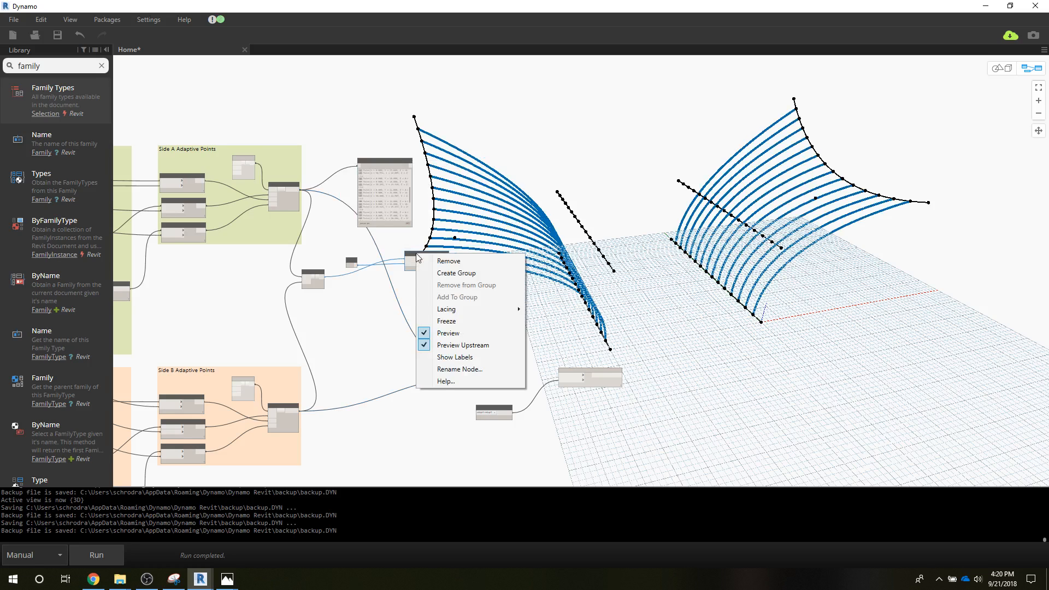
{"action": "left_click", "coordinate": [372, 365]}
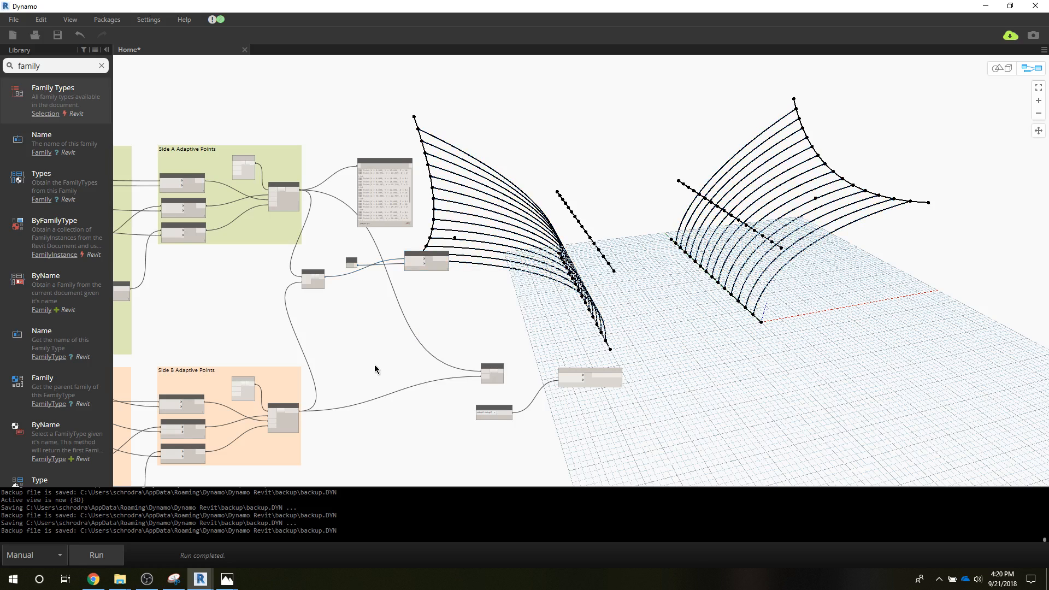
Step: Connect the copied List.Create output to the points input of AdaptiveComponent.ByPoints and run the graph with Dynamo beside the Revit 3D view
{"action": "left_click_drag", "start_coordinate": [503, 374], "coordinate": [569, 378]}
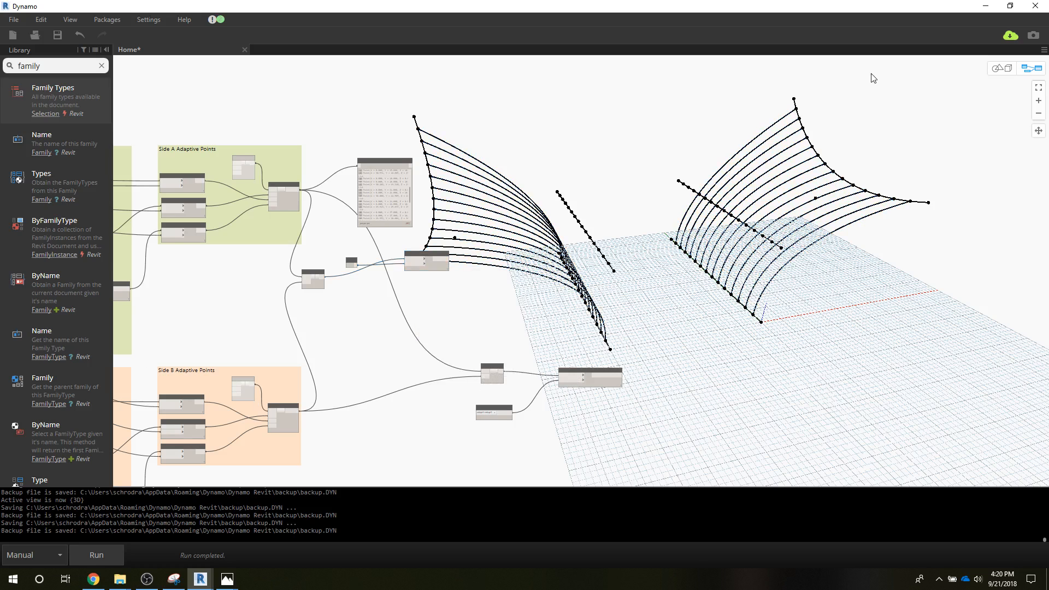
{"action": "left_click", "coordinate": [1009, 6]}
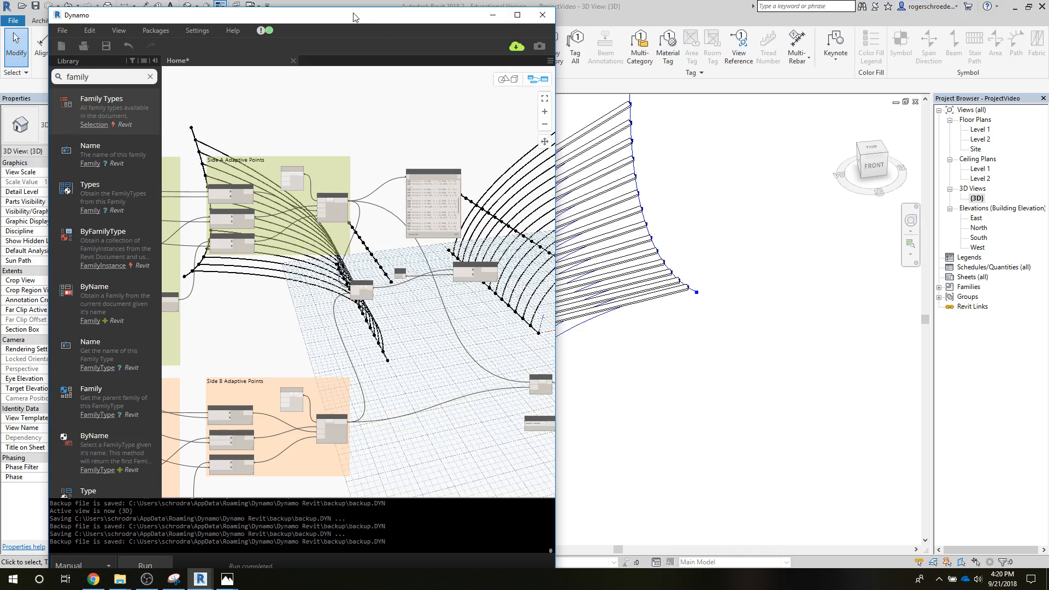
{"action": "left_click_drag", "start_coordinate": [352, 16], "coordinate": [941, 1]}
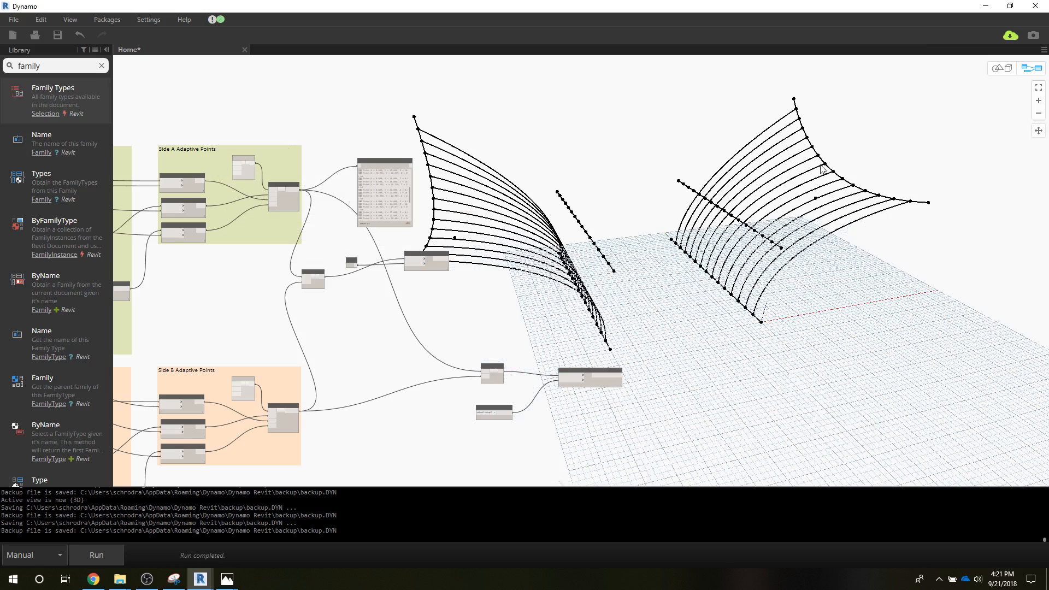
{"action": "left_click", "coordinate": [1009, 6]}
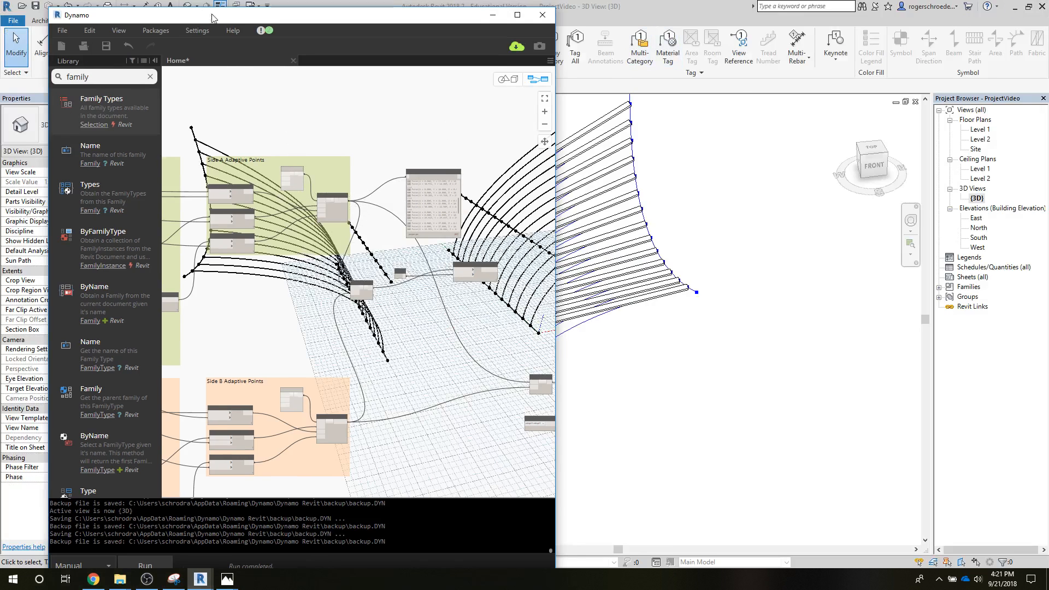
{"action": "left_click_drag", "start_coordinate": [212, 18], "coordinate": [688, 11]}
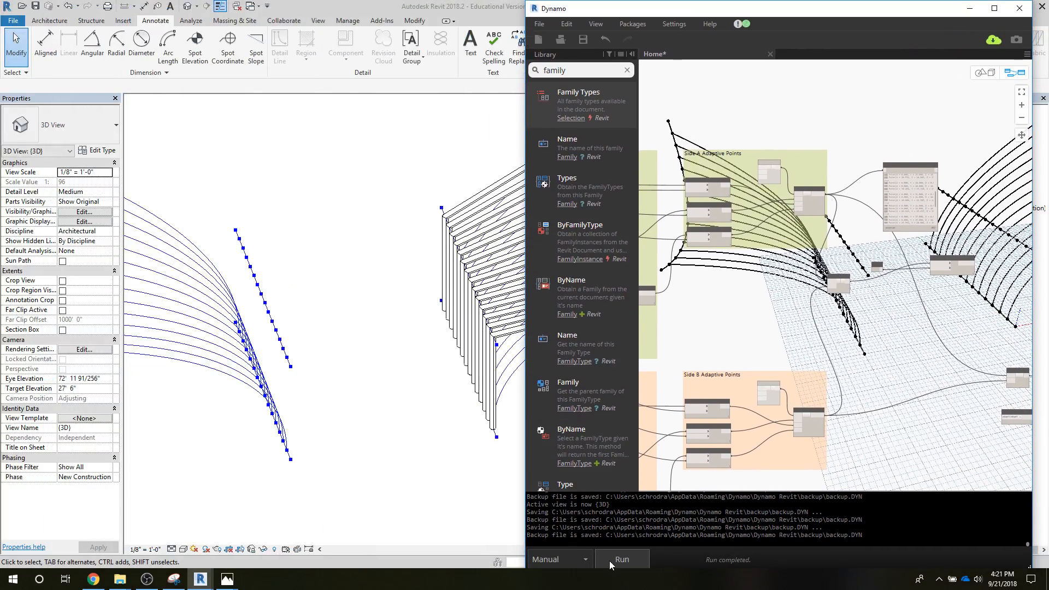
{"action": "left_click", "coordinate": [609, 561]}
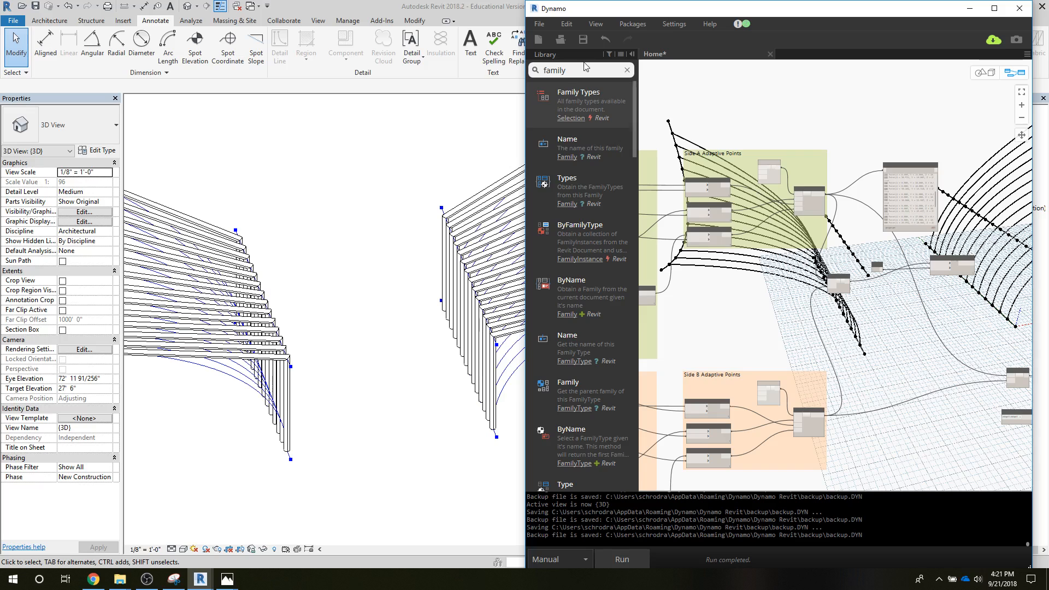
Step: Move Dynamo out of the way and examine the adaptive components on both sides in the Revit 3D view
{"action": "left_click_drag", "start_coordinate": [609, 10], "coordinate": [194, 14]}
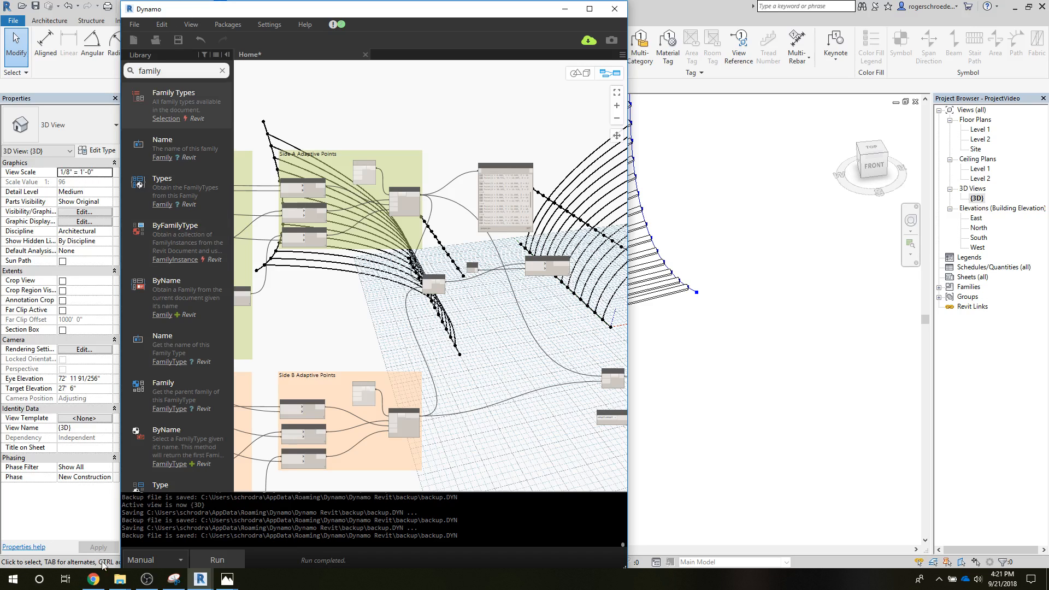
{"action": "mouse_move", "coordinate": [119, 584]}
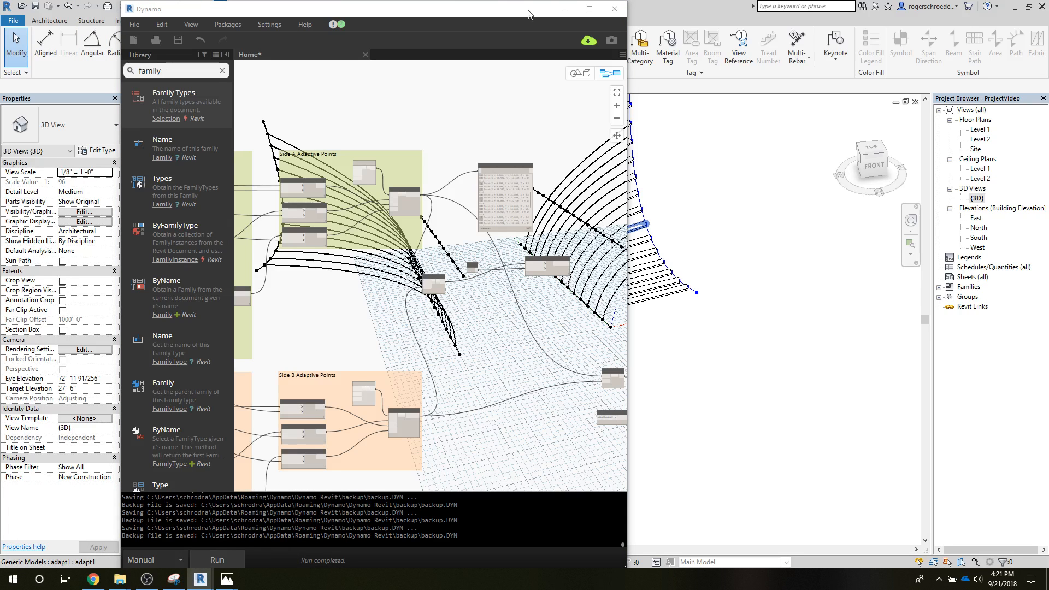
{"action": "left_click", "coordinate": [589, 9]}
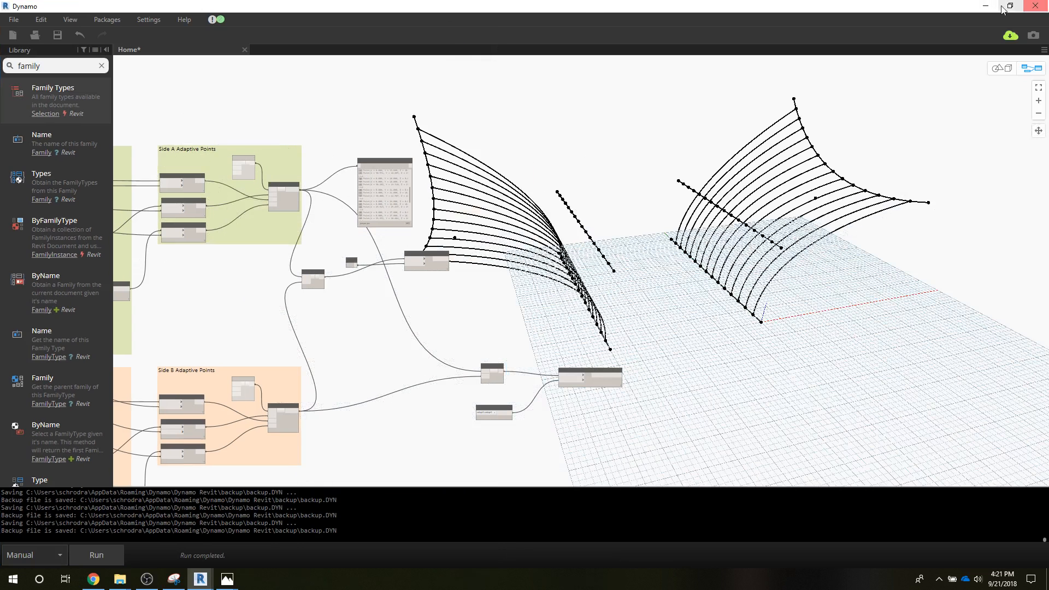
{"action": "left_click", "coordinate": [986, 6]}
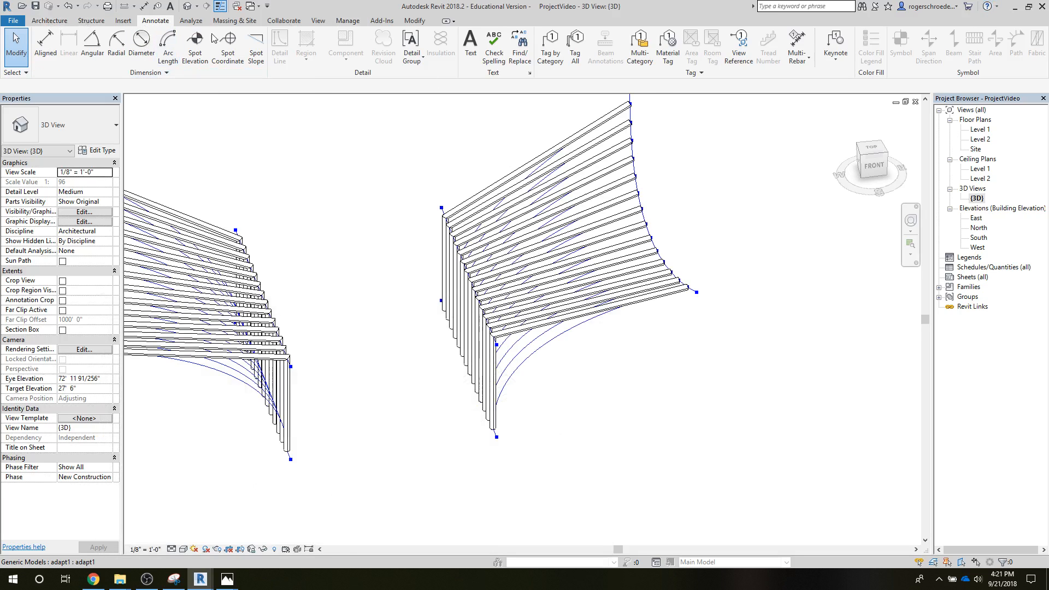
Step: Open the adpanel3pt family from the W7 Wood folder in Revit
{"action": "left_click", "coordinate": [344, 22]}
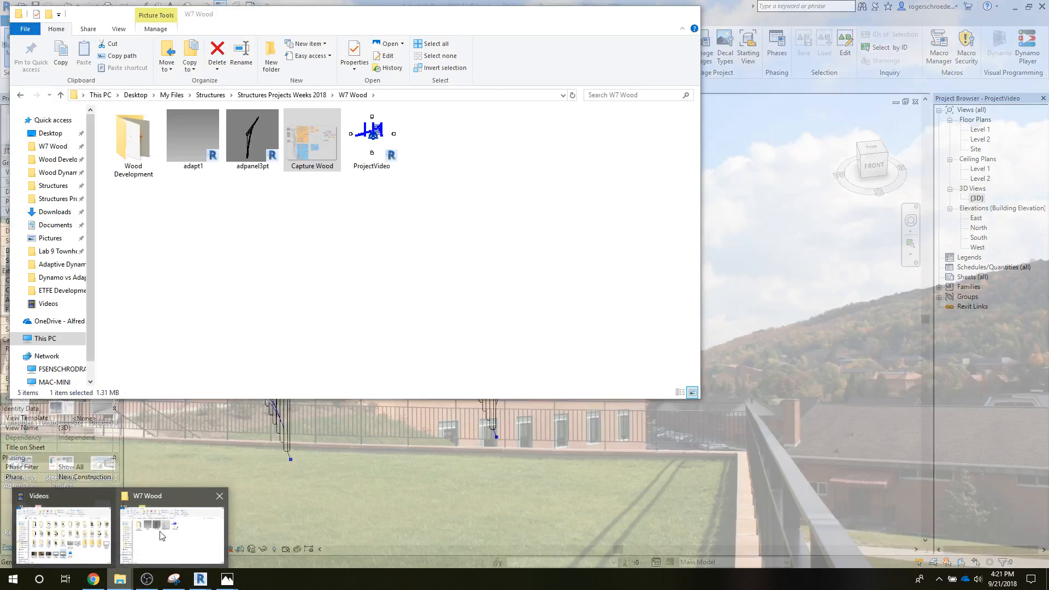
{"action": "left_click", "coordinate": [163, 536]}
{"action": "left_click", "coordinate": [244, 127]}
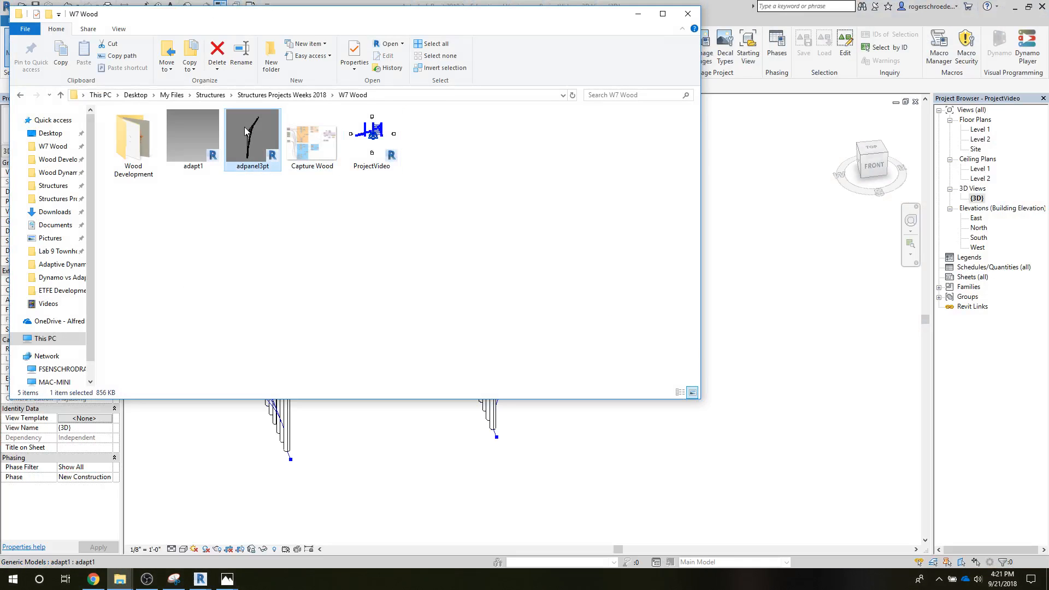
{"action": "double_click", "coordinate": [251, 132]}
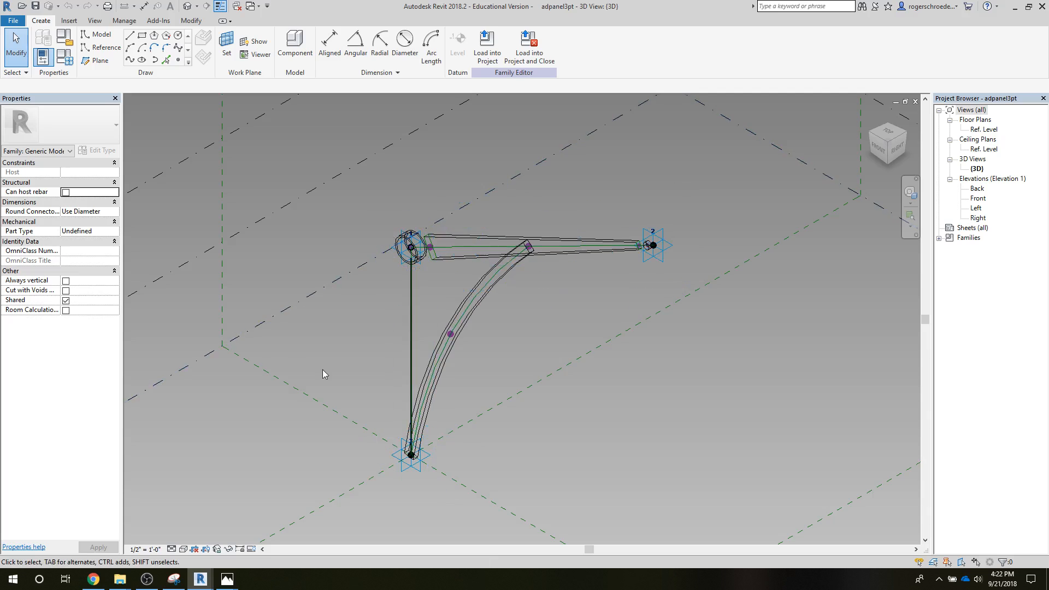
Step: Examine the adpanel3pt family's tapered beam, curved brace and adaptive placement points in the 3D view
{"action": "middle_click_drag", "start_coordinate": [335, 372], "coordinate": [369, 324]}
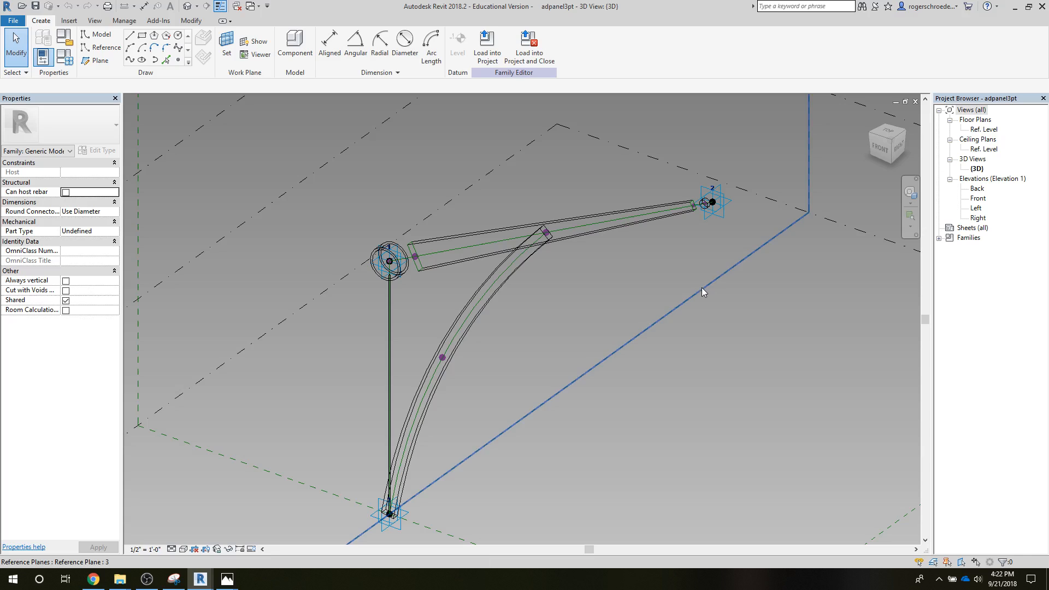
{"action": "left_click", "coordinate": [673, 212]}
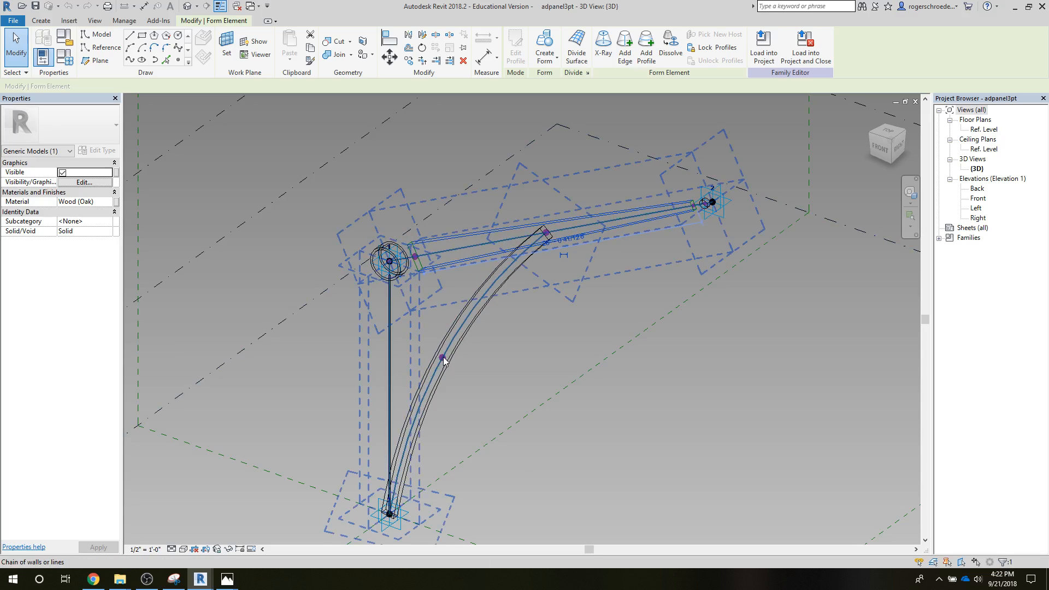
{"action": "left_click", "coordinate": [545, 372]}
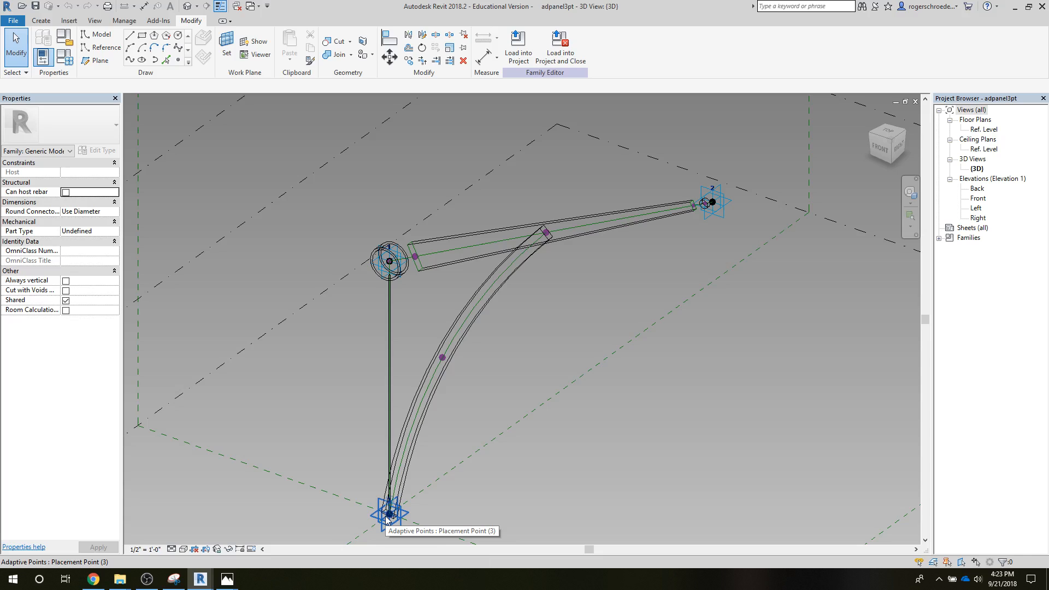
{"action": "key", "text": "Tab"}
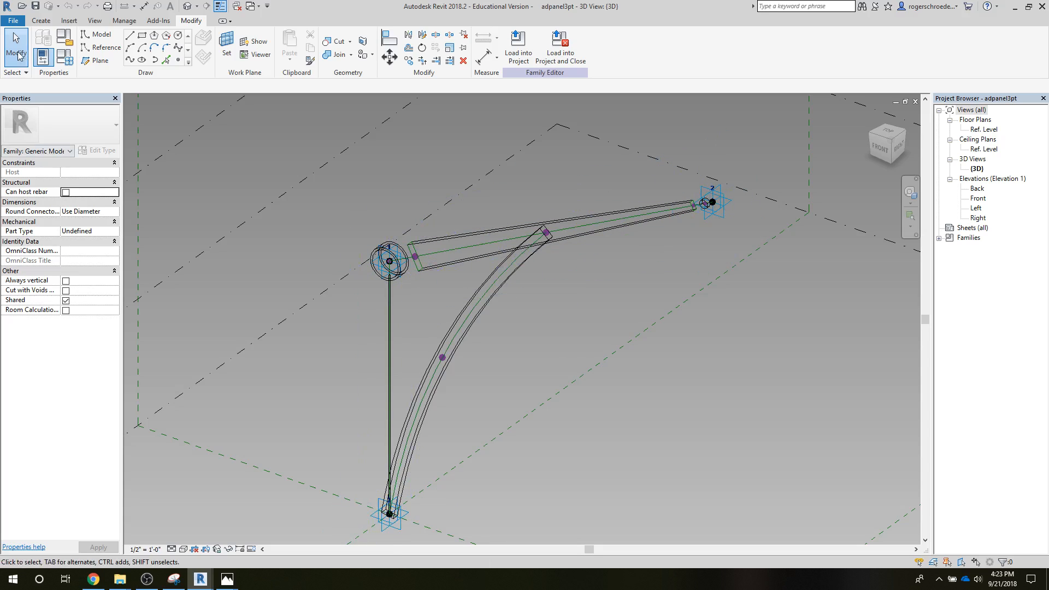
Step: Open the adapt1 column-top placement number for editing, undo back to the bare reference lines, and return to the adpanel3pt family
{"action": "left_click", "coordinate": [14, 21]}
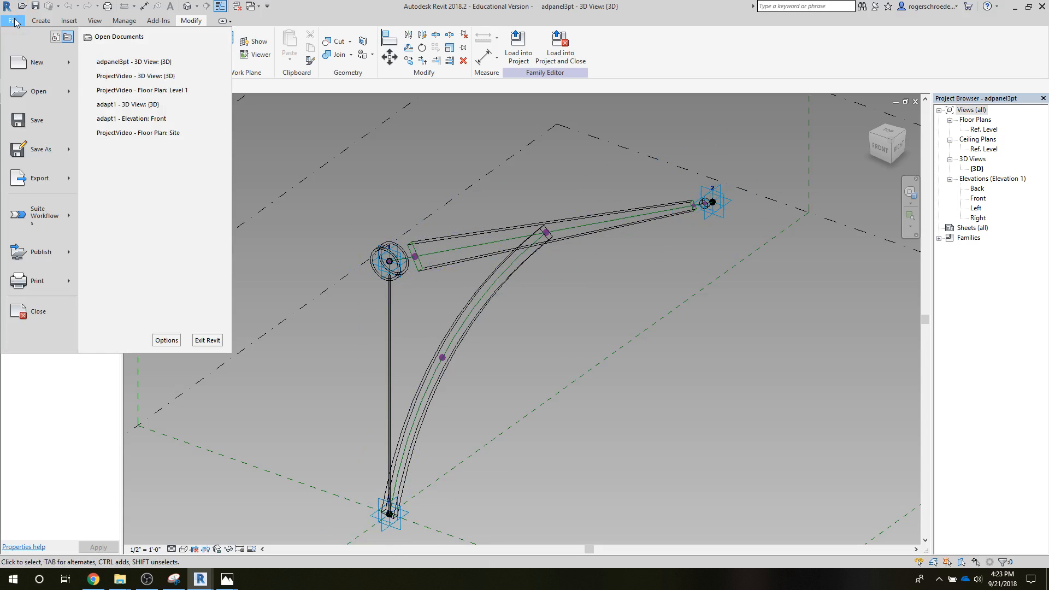
{"action": "key", "text": "Escape"}
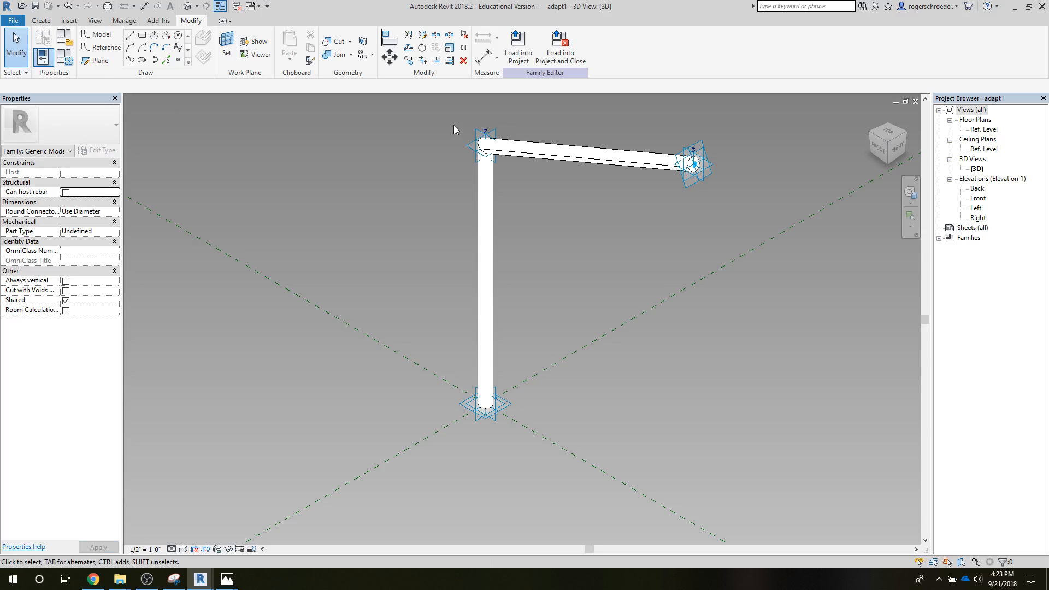
{"action": "left_click", "coordinate": [484, 131]}
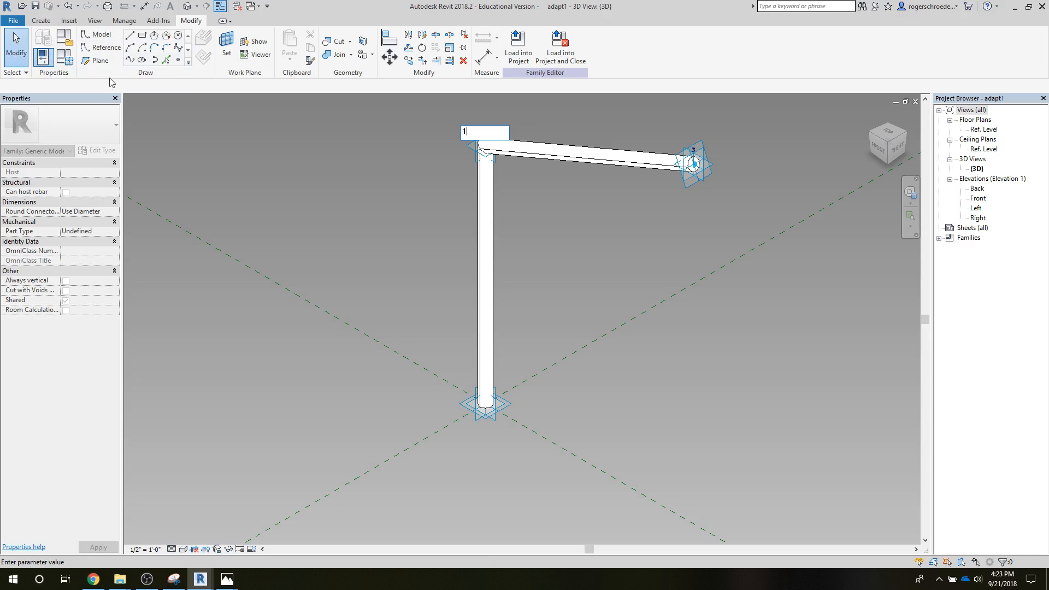
{"action": "left_click", "coordinate": [68, 6]}
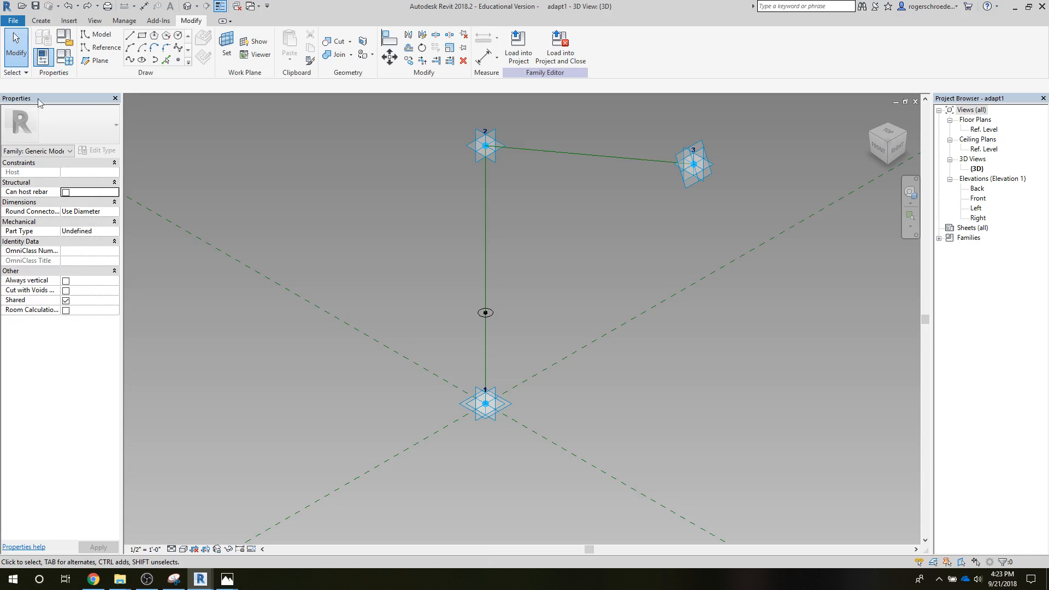
{"action": "left_click", "coordinate": [13, 20]}
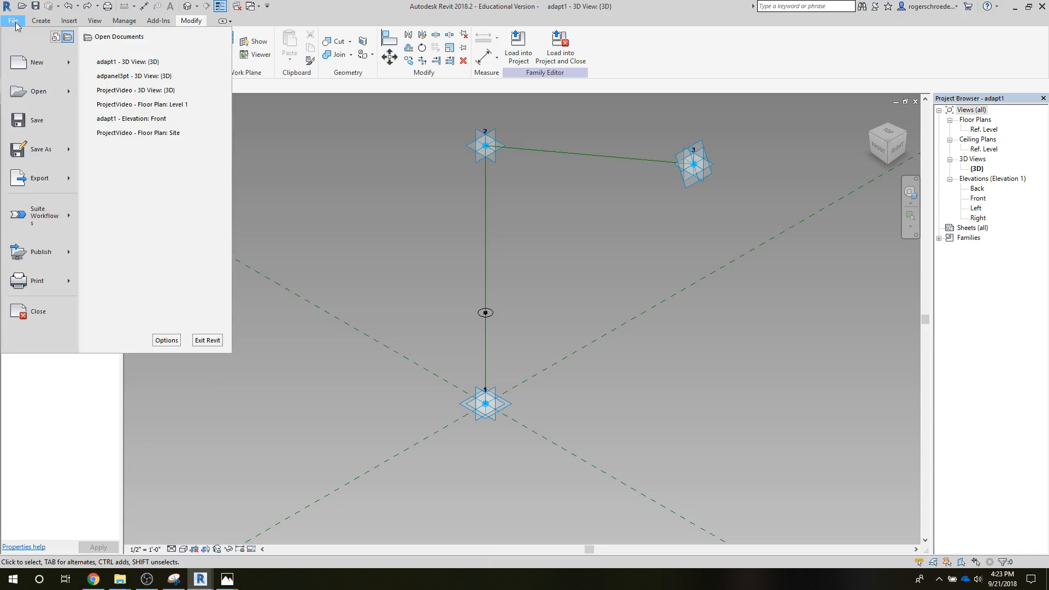
{"action": "left_click", "coordinate": [101, 77]}
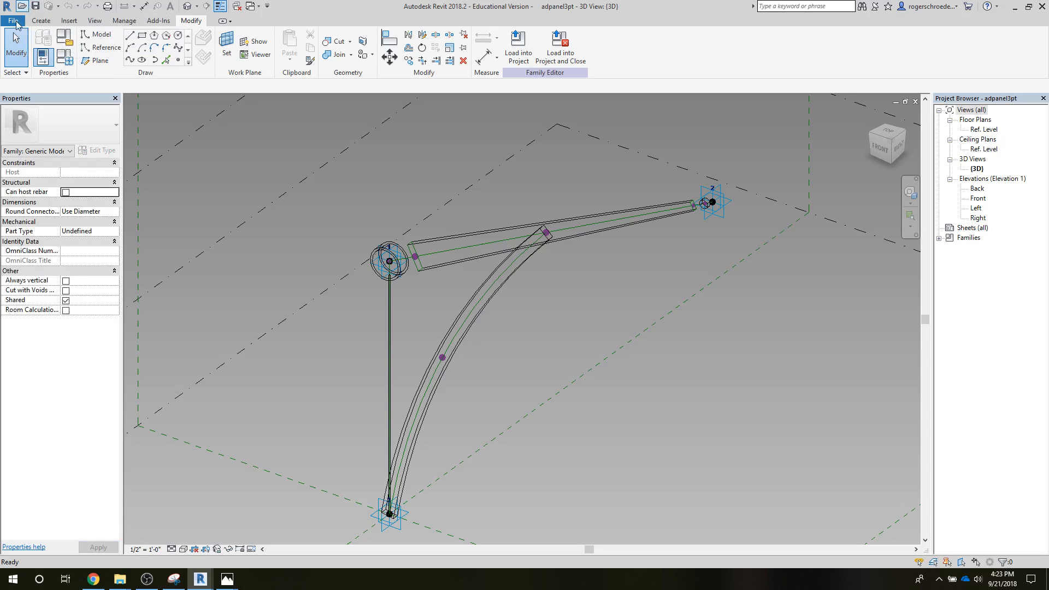
Step: Save the adpanel3pt family under the new name adapt2rfa in the W7 Wood folder
{"action": "left_click", "coordinate": [11, 22]}
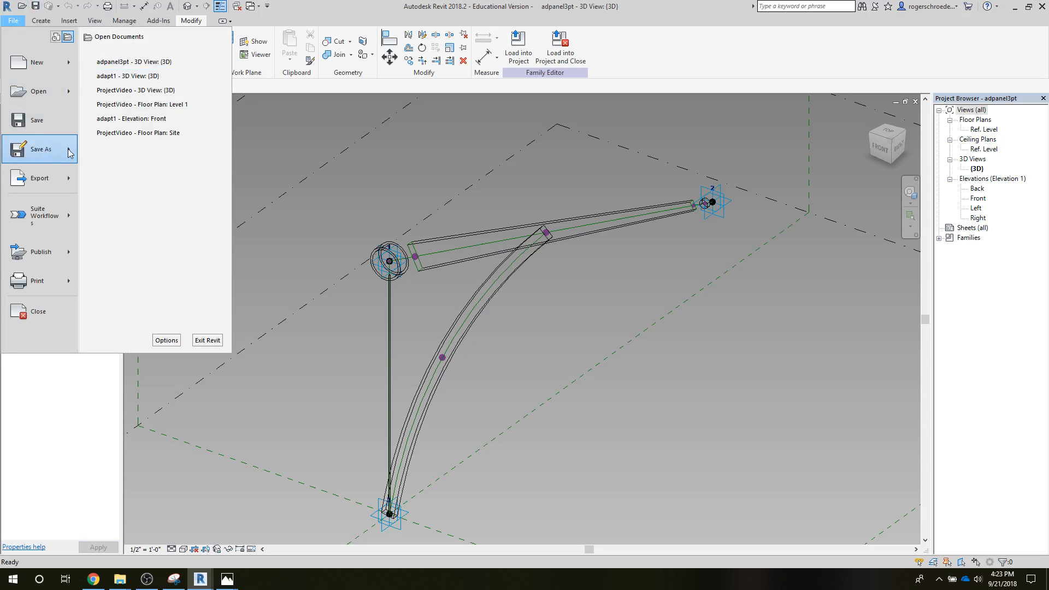
{"action": "mouse_move", "coordinate": [70, 152]}
{"action": "left_click", "coordinate": [142, 112]}
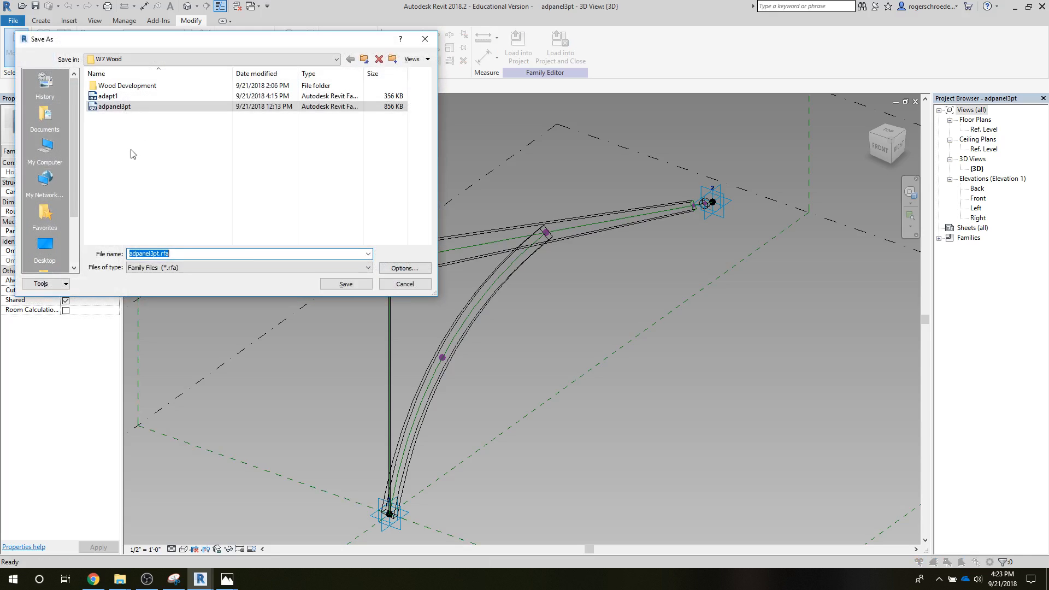
{"action": "left_click", "coordinate": [108, 96]}
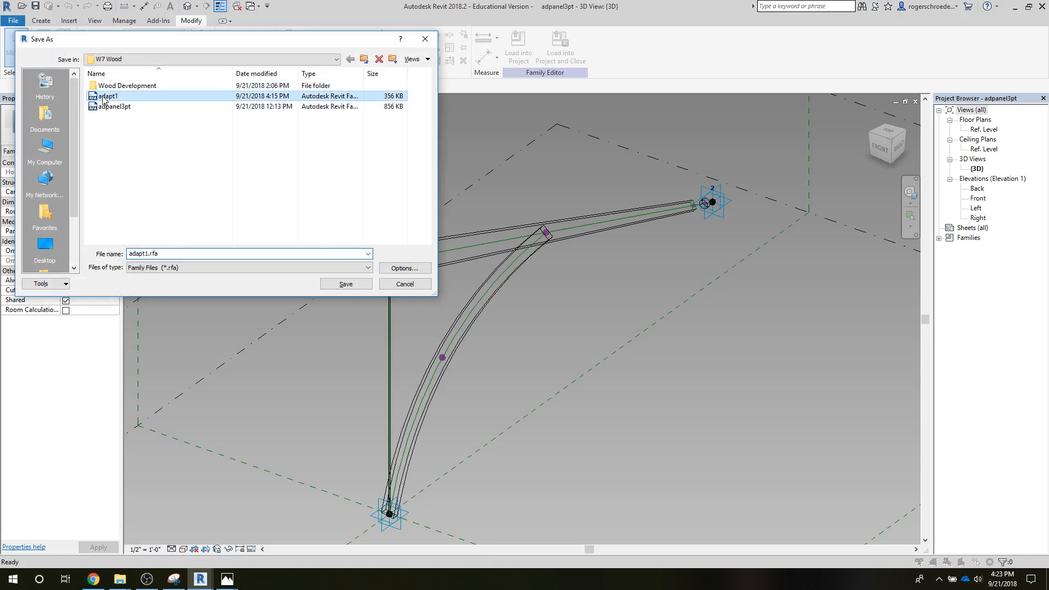
{"action": "double_click", "coordinate": [145, 253]}
{"action": "double_click", "coordinate": [146, 253]}
{"action": "left_click", "coordinate": [145, 253]}
{"action": "double_click", "coordinate": [145, 253]}
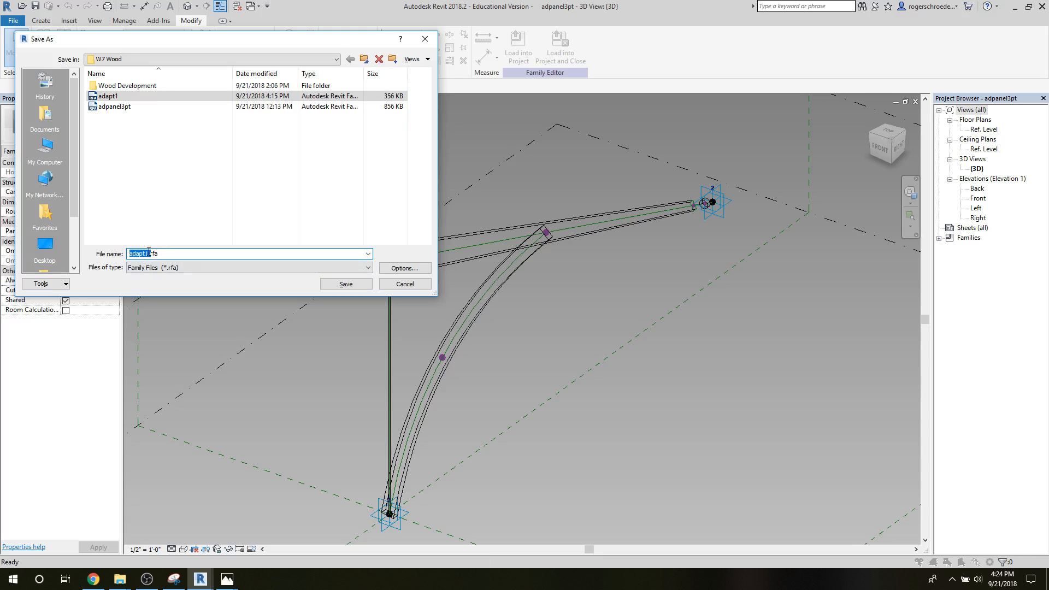
{"action": "left_click", "coordinate": [148, 255]}
{"action": "key", "text": "BackSpace"}
{"action": "type", "text": "2"}
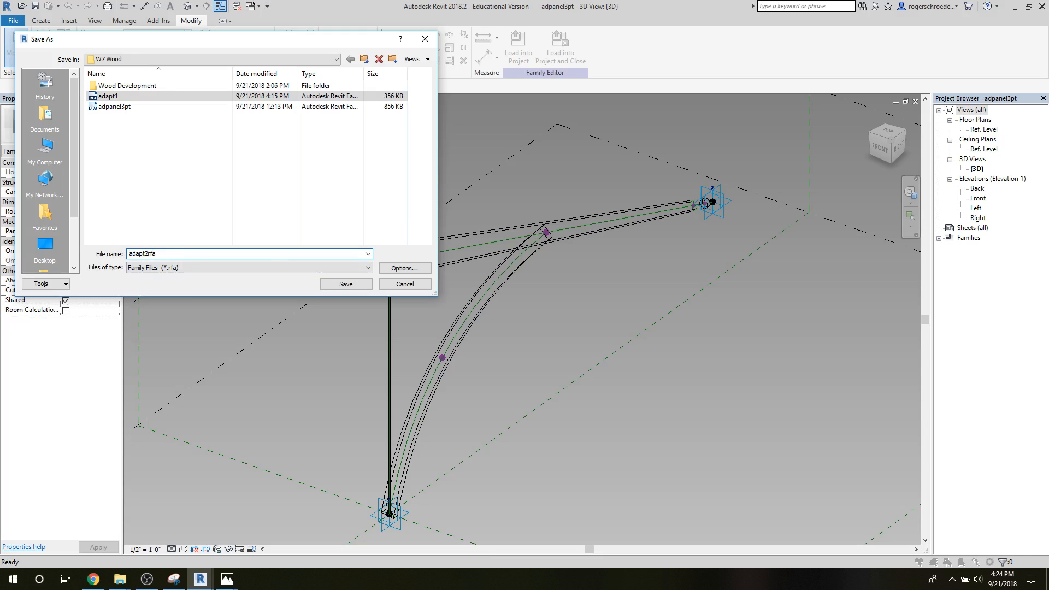
{"action": "left_click", "coordinate": [331, 282]}
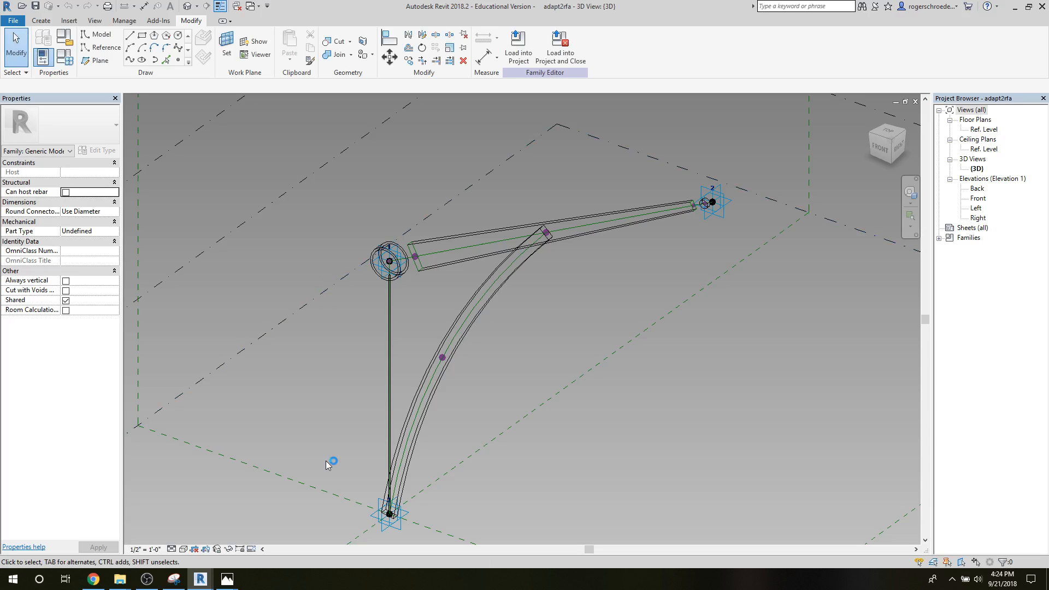
Step: Renumber the adapt2rfa placement points to match adapt1: base 1, column top 2 and far beam end 3
{"action": "left_click", "coordinate": [389, 509]}
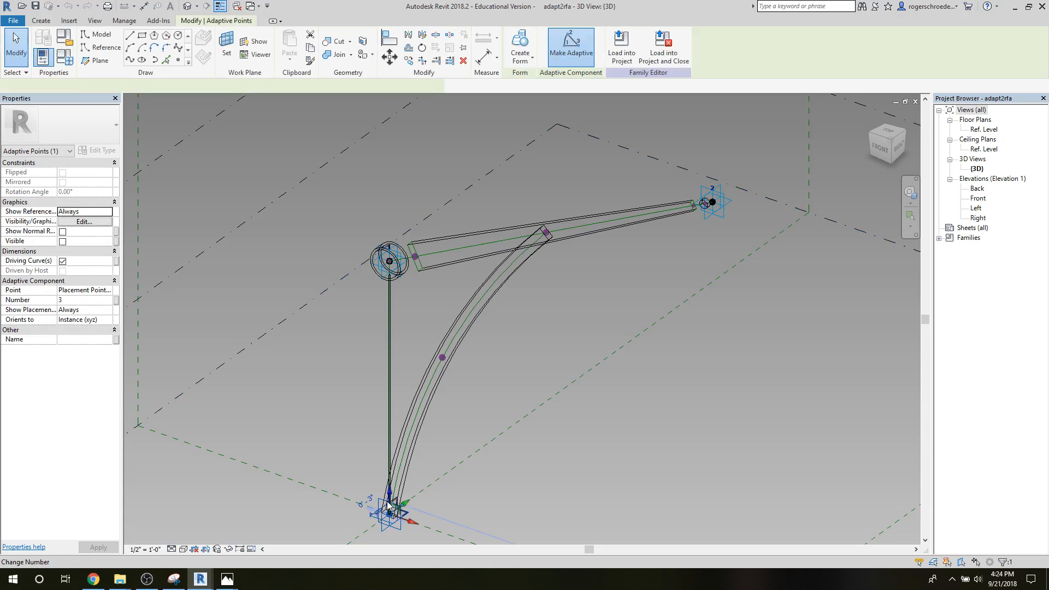
{"action": "scroll", "coordinate": [407, 506], "scroll_direction": "up", "scroll_amount": 3}
{"action": "middle_click_drag", "start_coordinate": [415, 506], "coordinate": [496, 326]}
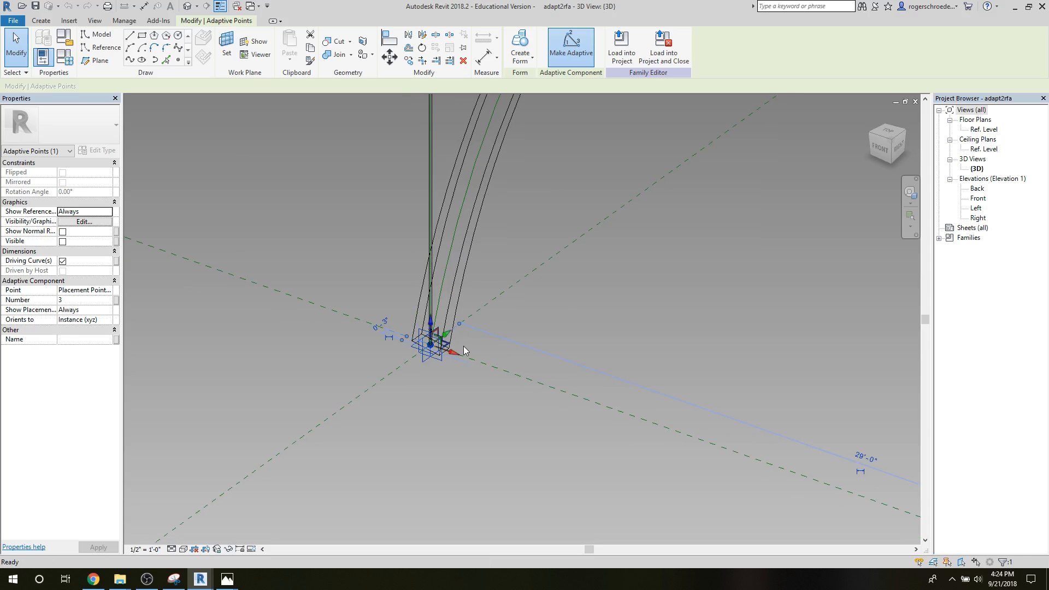
{"action": "scroll", "coordinate": [480, 320], "scroll_direction": "down", "scroll_amount": 1}
{"action": "left_click", "coordinate": [435, 329]}
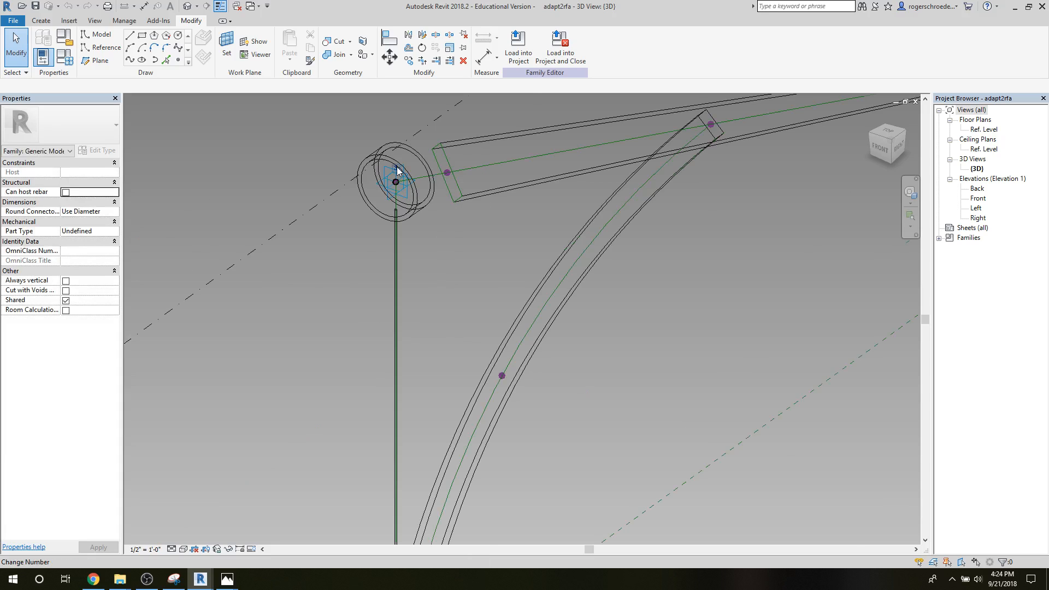
{"action": "middle_click_drag", "start_coordinate": [680, 233], "coordinate": [405, 354]}
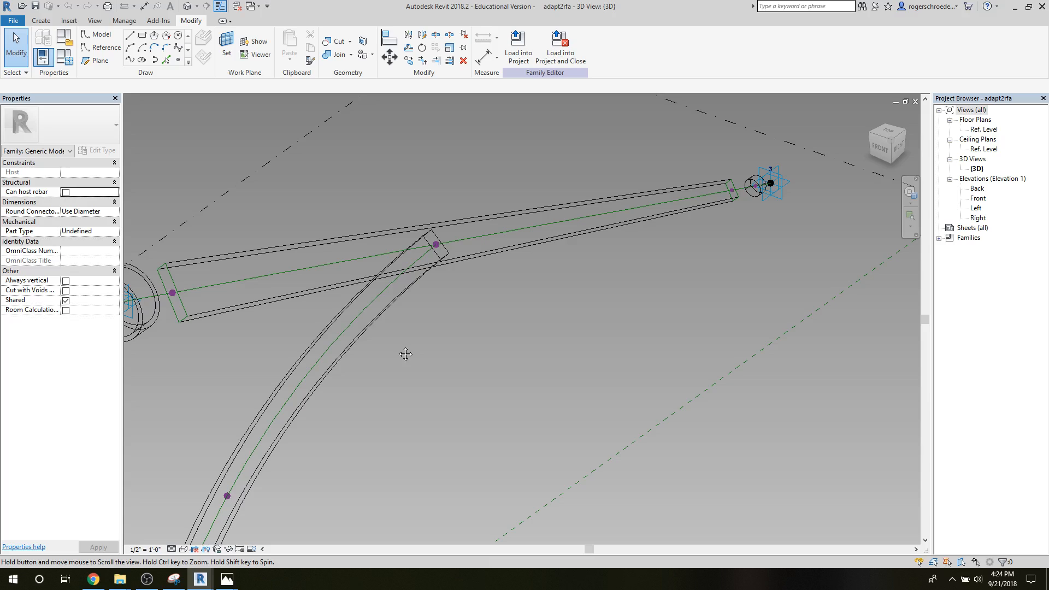
Step: Switch to the adapt1 family and redo the undone changes to restore its column and beam forms
{"action": "left_click", "coordinate": [13, 20]}
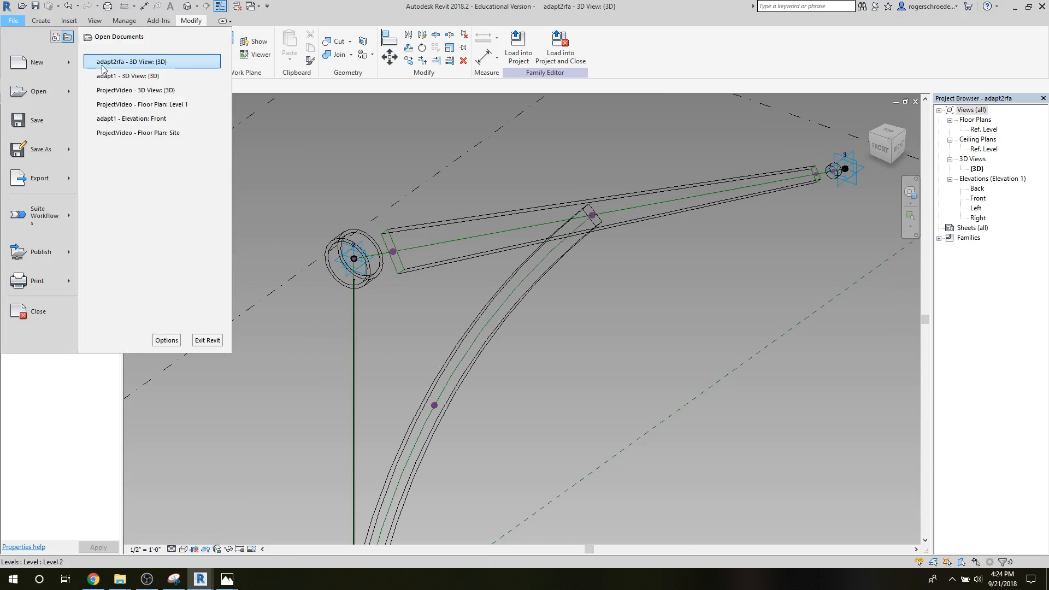
{"action": "left_click", "coordinate": [104, 75]}
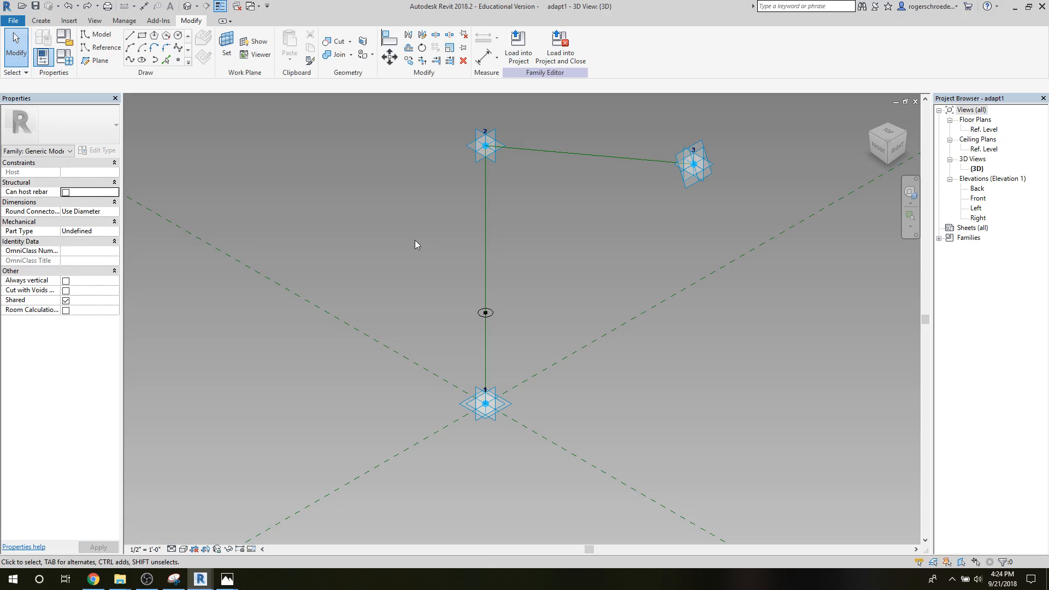
{"action": "left_click", "coordinate": [88, 8]}
Step: Return to the adapt2rfa family and load it into ProjectVideo.rvt only
{"action": "left_click", "coordinate": [13, 20]}
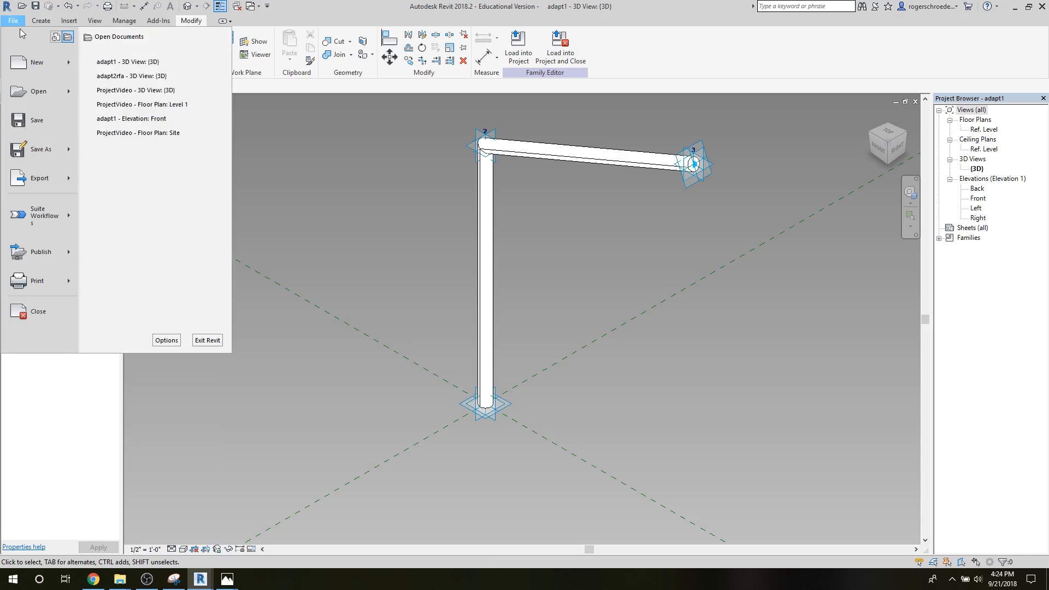
{"action": "left_click", "coordinate": [132, 76]}
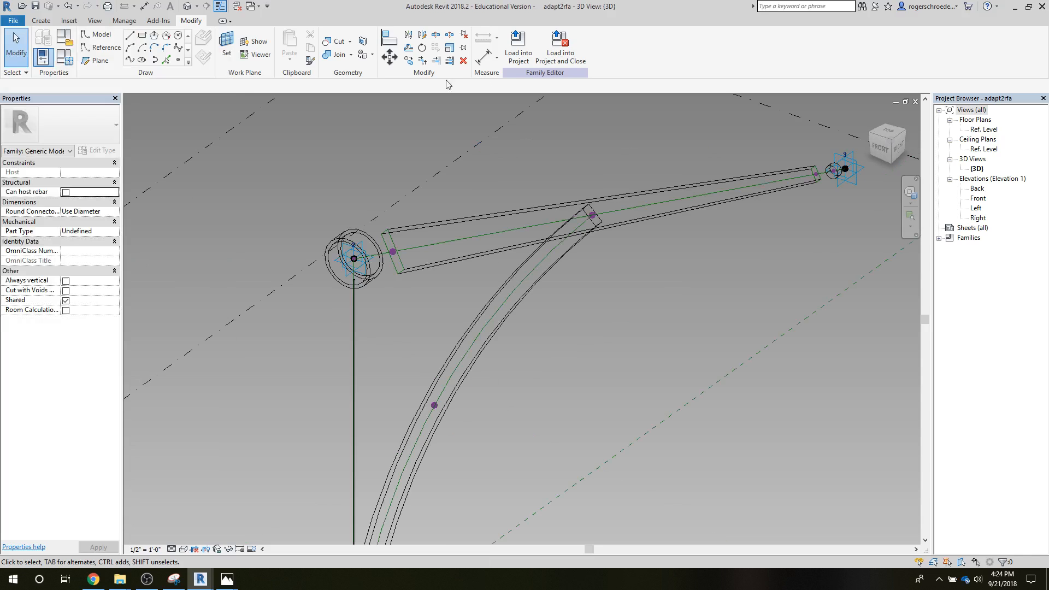
{"action": "left_click", "coordinate": [510, 64]}
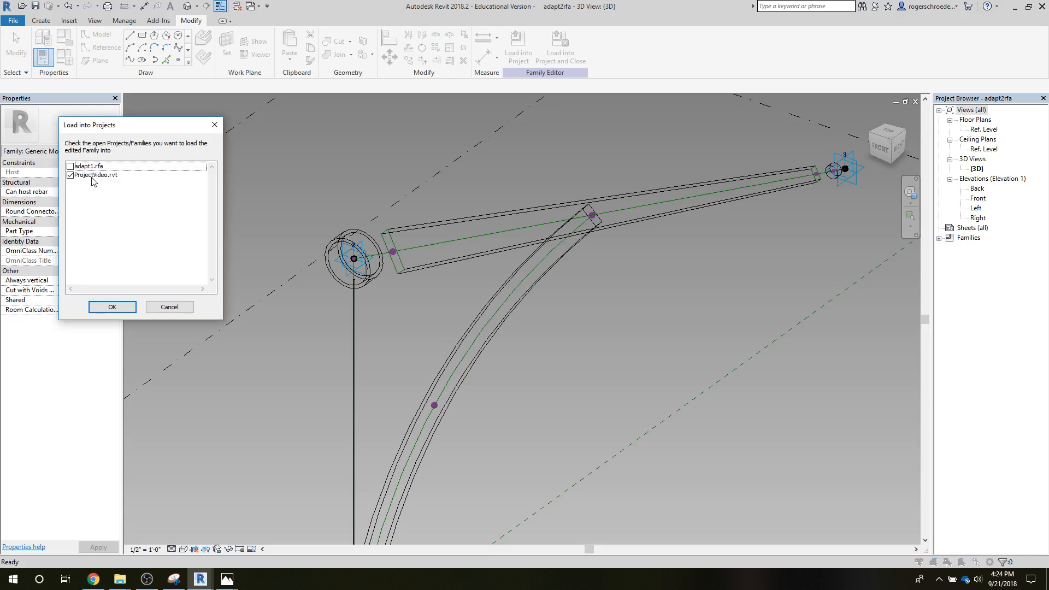
{"action": "left_click", "coordinate": [111, 307]}
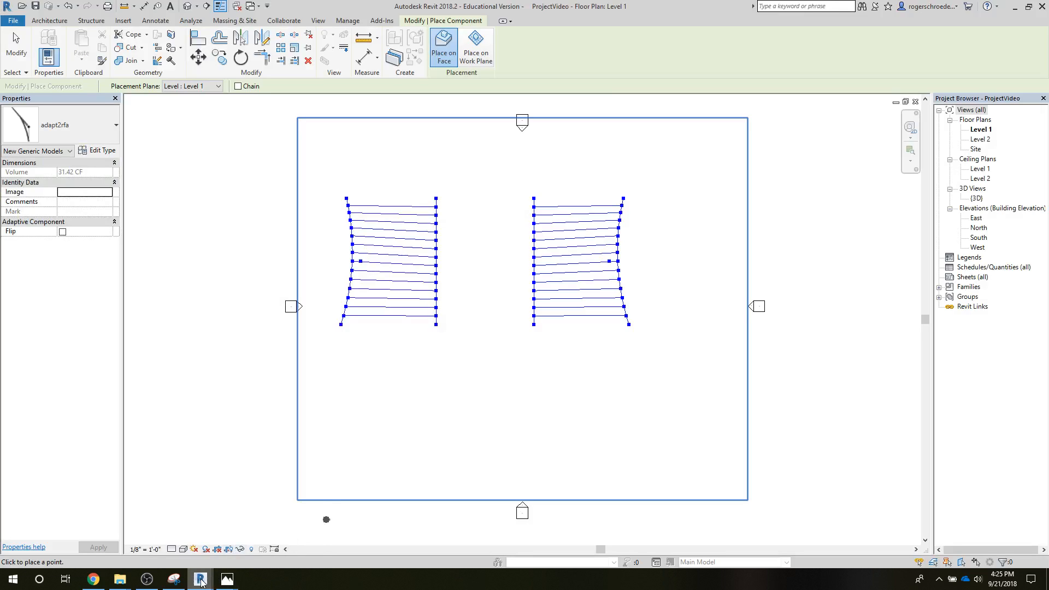
Step: Switch to Dynamo, set the Family Types node feeding AdaptiveComponent.ByPoints to adapt2rfa:adapt2rfa, and run the graph
{"action": "mouse_move", "coordinate": [201, 580]}
{"action": "left_click", "coordinate": [142, 532]}
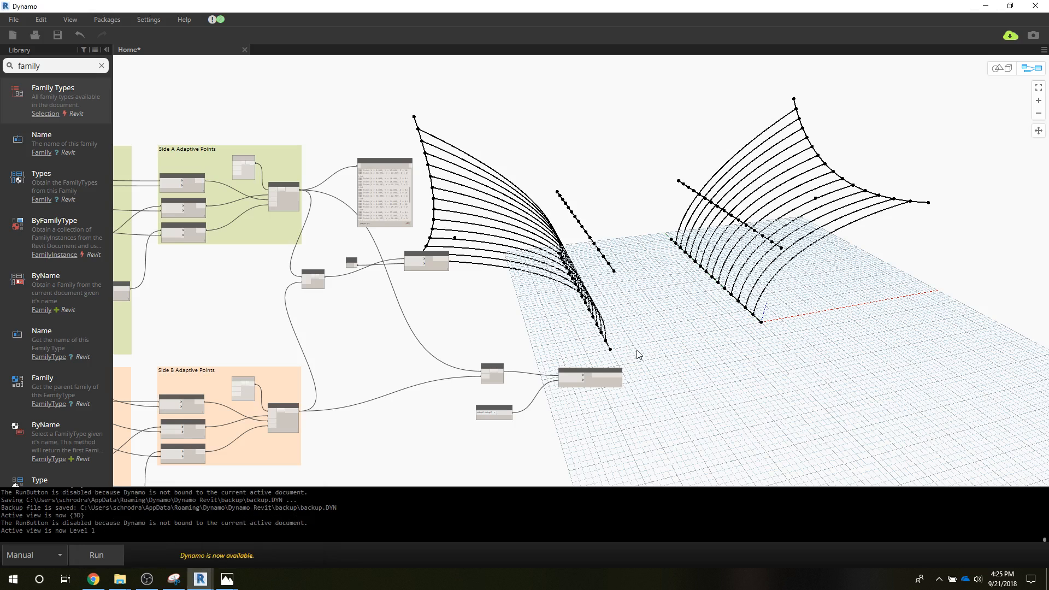
{"action": "scroll", "coordinate": [483, 376], "scroll_direction": "up", "scroll_amount": 5}
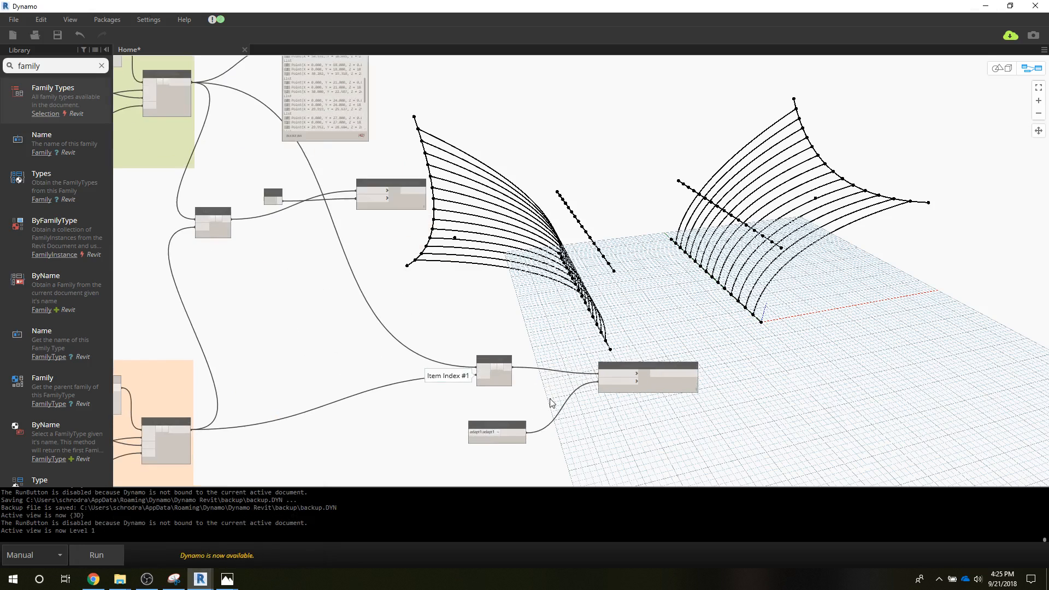
{"action": "scroll", "coordinate": [551, 403], "scroll_direction": "up", "scroll_amount": 2}
{"action": "scroll", "coordinate": [457, 389], "scroll_direction": "up", "scroll_amount": 1}
{"action": "middle_click_drag", "start_coordinate": [475, 356], "coordinate": [489, 221]}
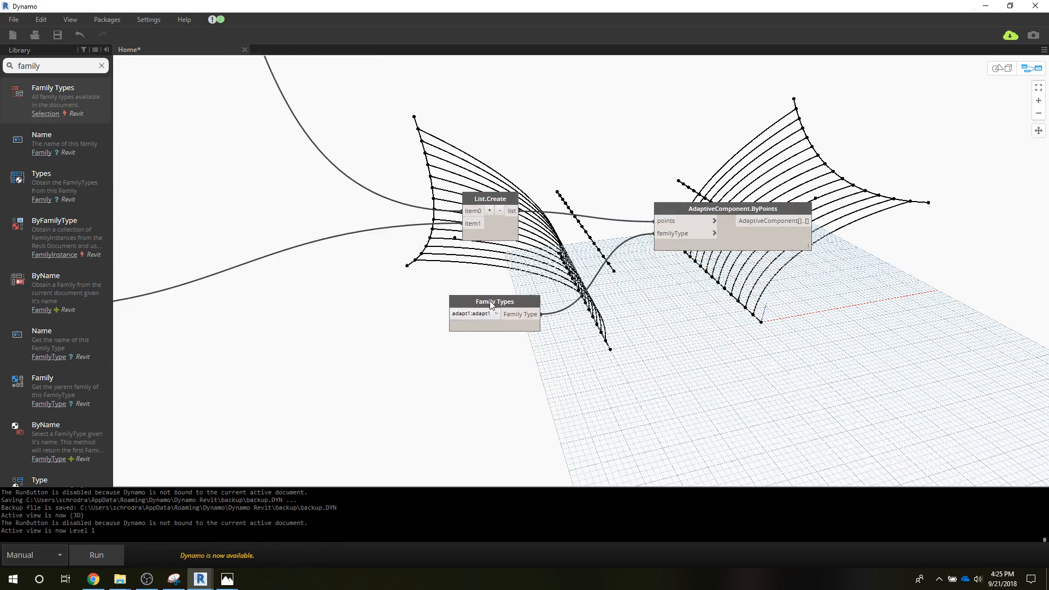
{"action": "left_click", "coordinate": [491, 318]}
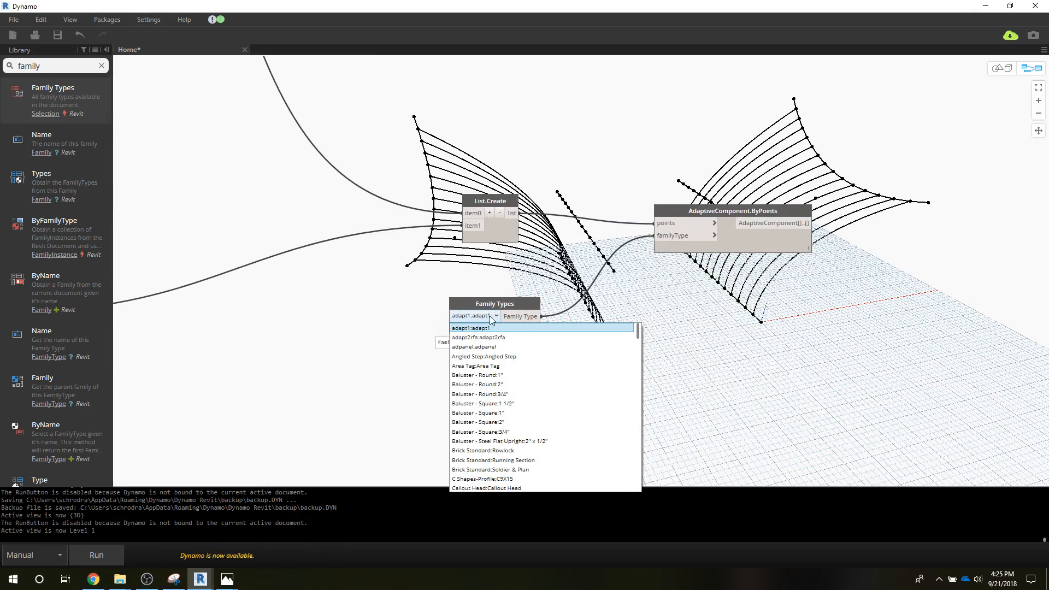
{"action": "left_click", "coordinate": [483, 338]}
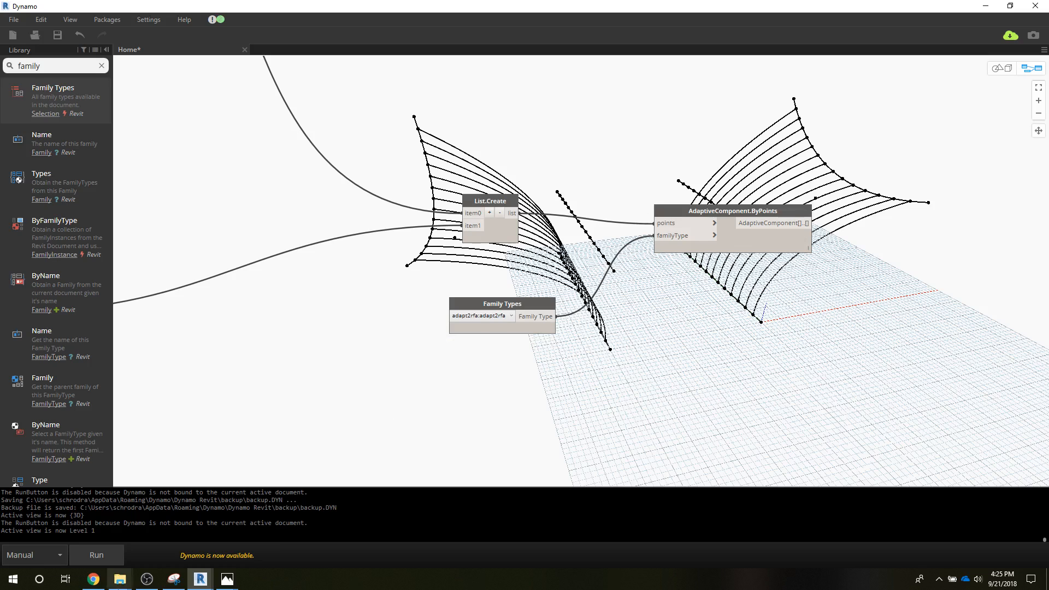
{"action": "left_click", "coordinate": [86, 556]}
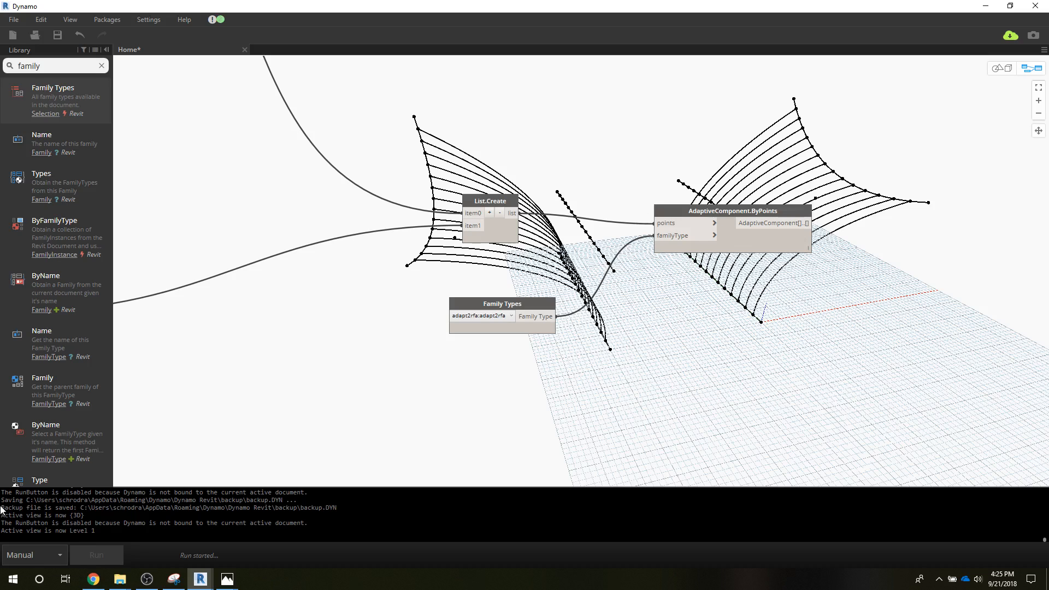
Step: Switch to Revit, open the {3D} view of ProjectVideo and set its visual style to Realistic
{"action": "left_click", "coordinate": [986, 6]}
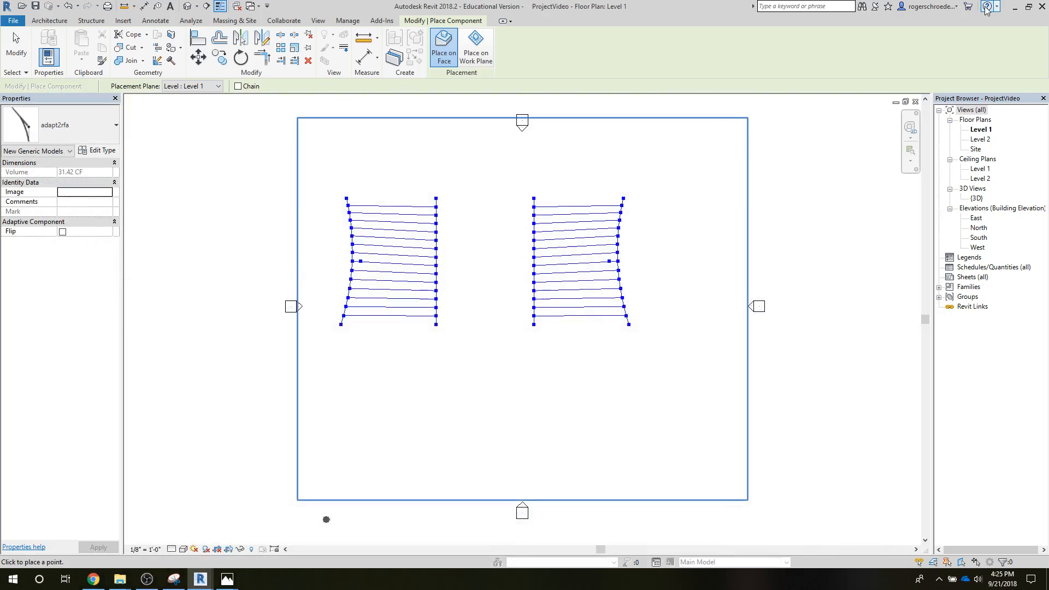
{"action": "double_click", "coordinate": [976, 198]}
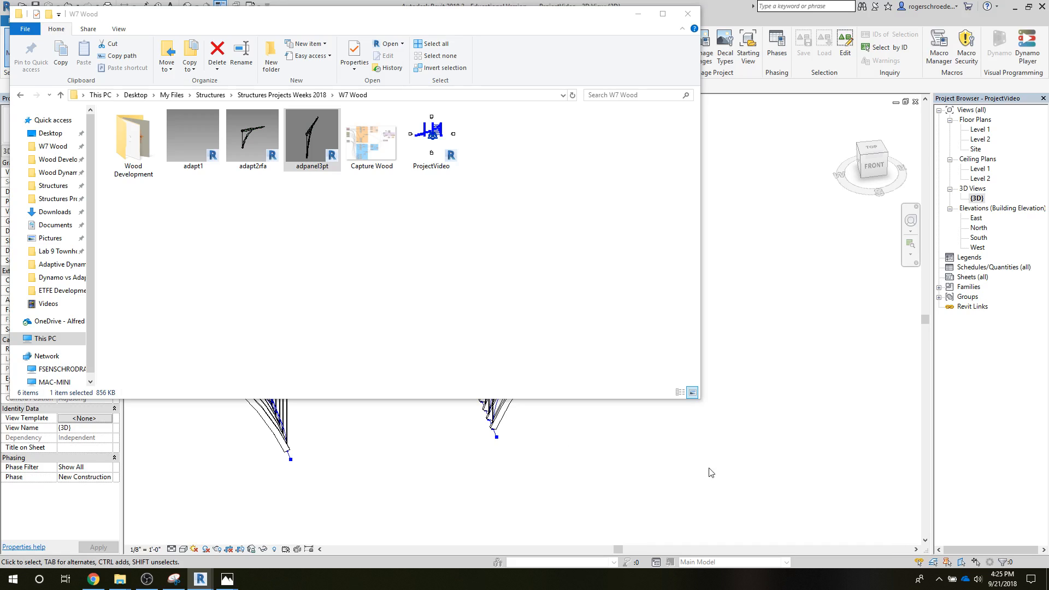
{"action": "left_click", "coordinate": [686, 19]}
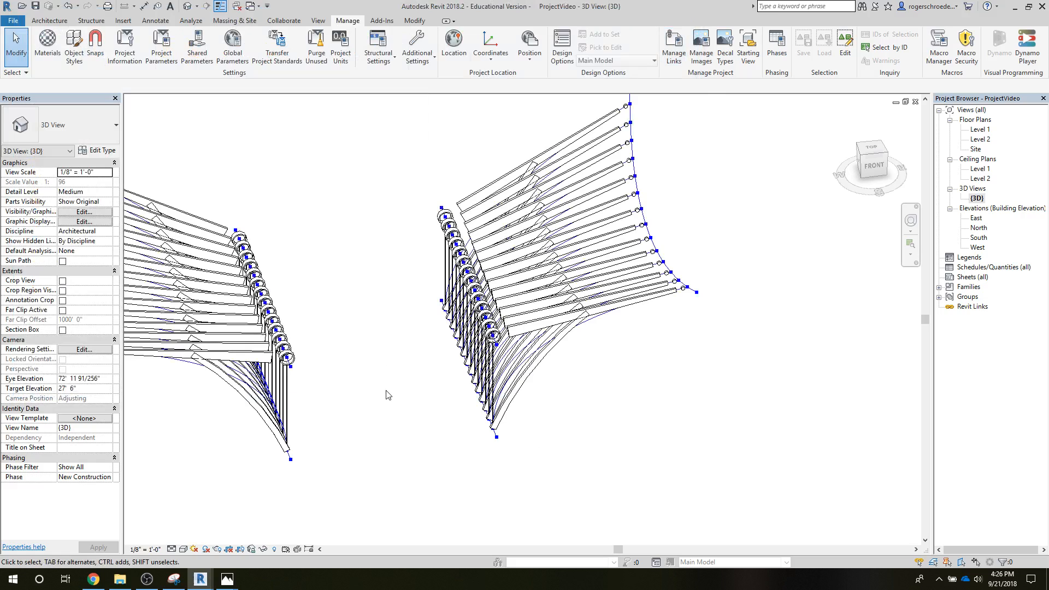
{"action": "left_click", "coordinate": [184, 548]}
{"action": "left_click", "coordinate": [195, 527]}
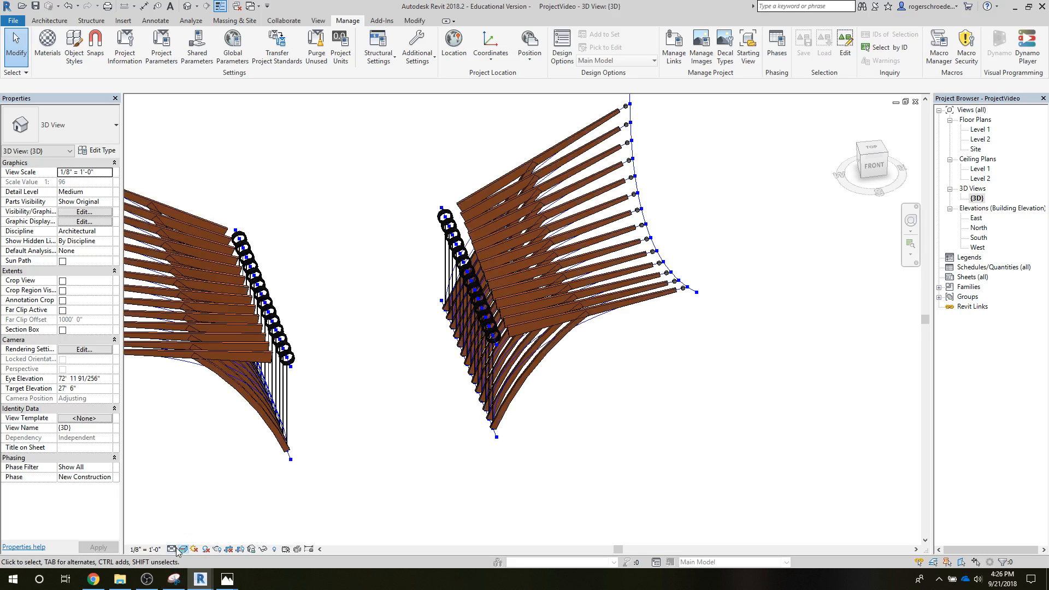
Step: In the 3D view's graphic display options, hide edges, enable anti-aliased smooth lines, and turn on cast and ambient shadows
{"action": "left_click", "coordinate": [183, 550]}
{"action": "left_click", "coordinate": [196, 466]}
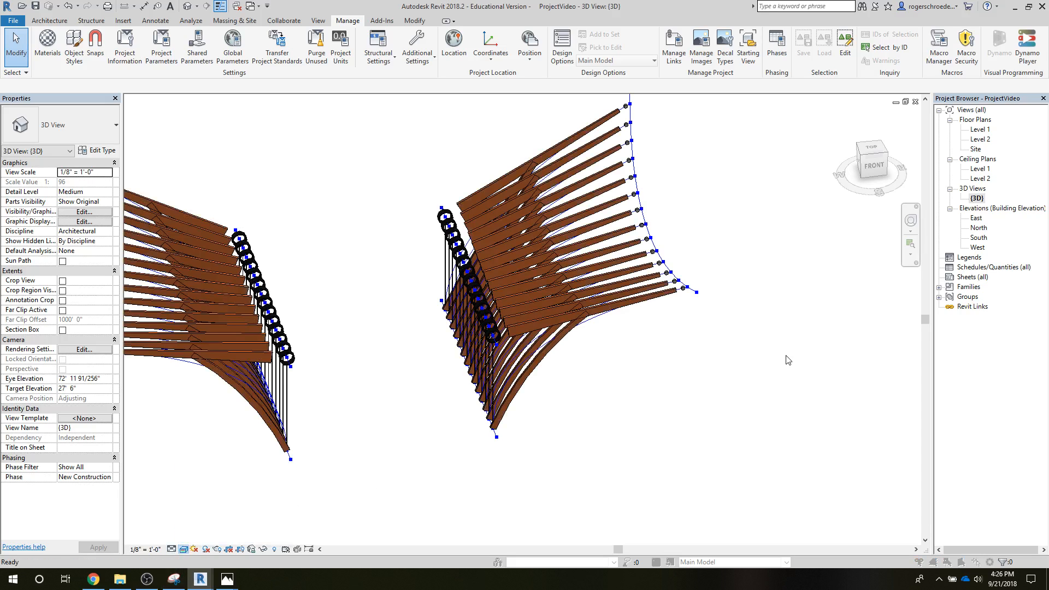
{"action": "left_click", "coordinate": [843, 83]}
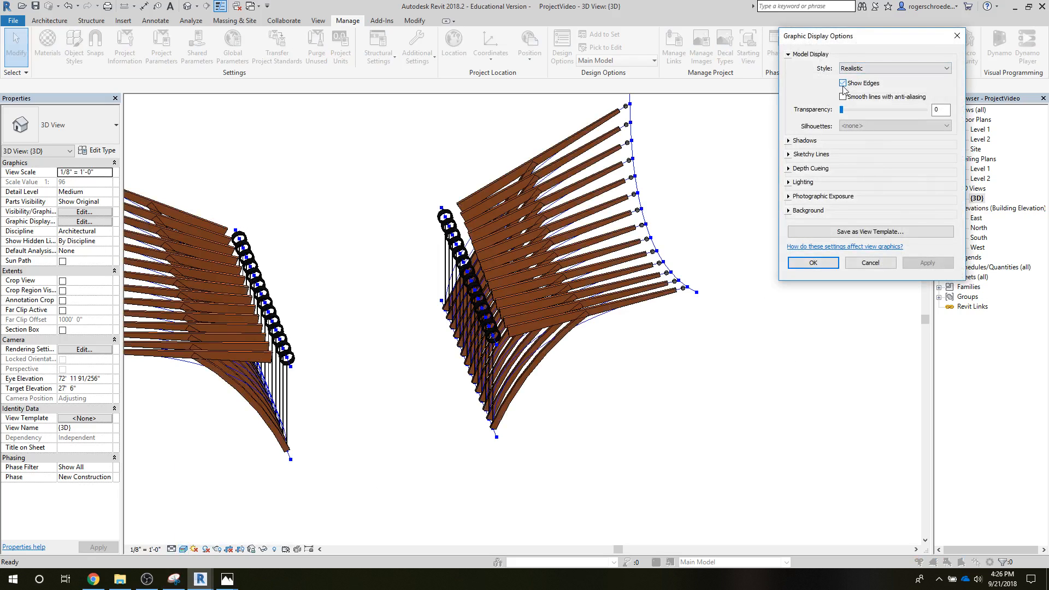
{"action": "left_click", "coordinate": [843, 98]}
{"action": "left_click", "coordinate": [788, 141]}
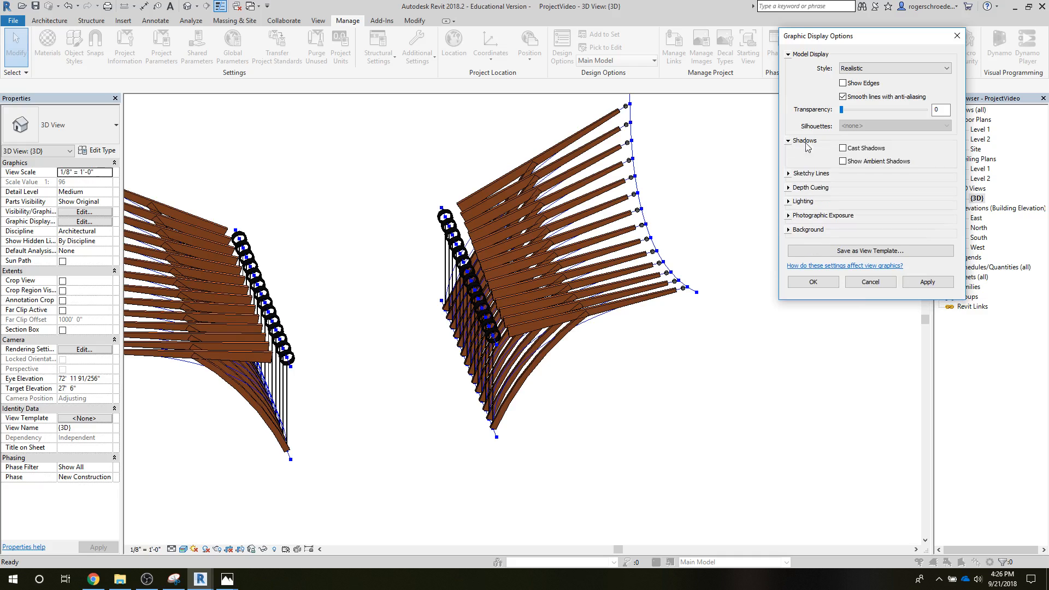
{"action": "left_click", "coordinate": [841, 161]}
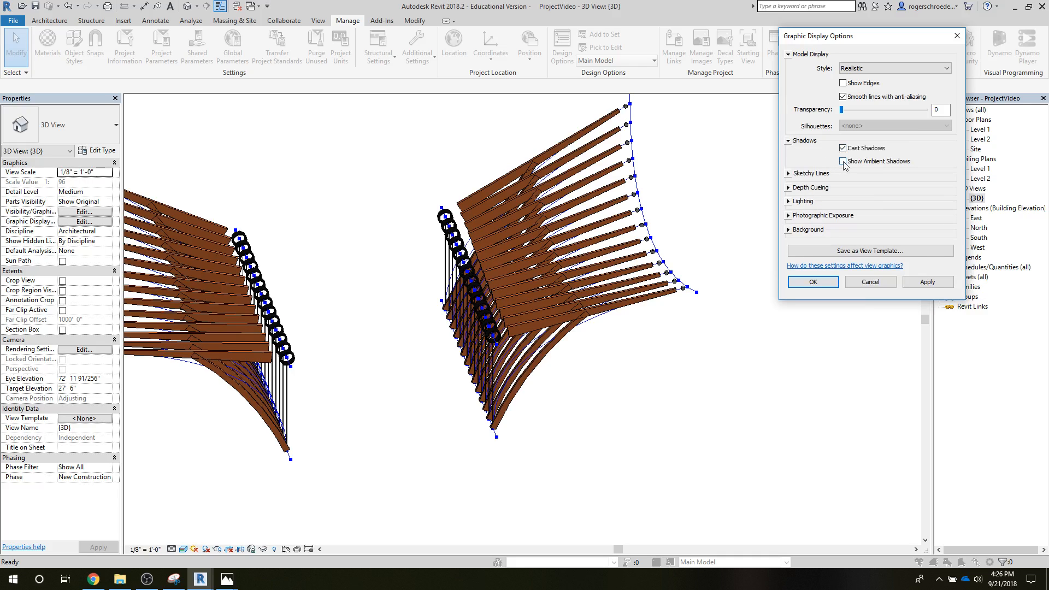
Step: Set the 3D view's background to Sky and apply the graphic display options
{"action": "left_click", "coordinate": [788, 230]}
{"action": "left_click", "coordinate": [847, 247]}
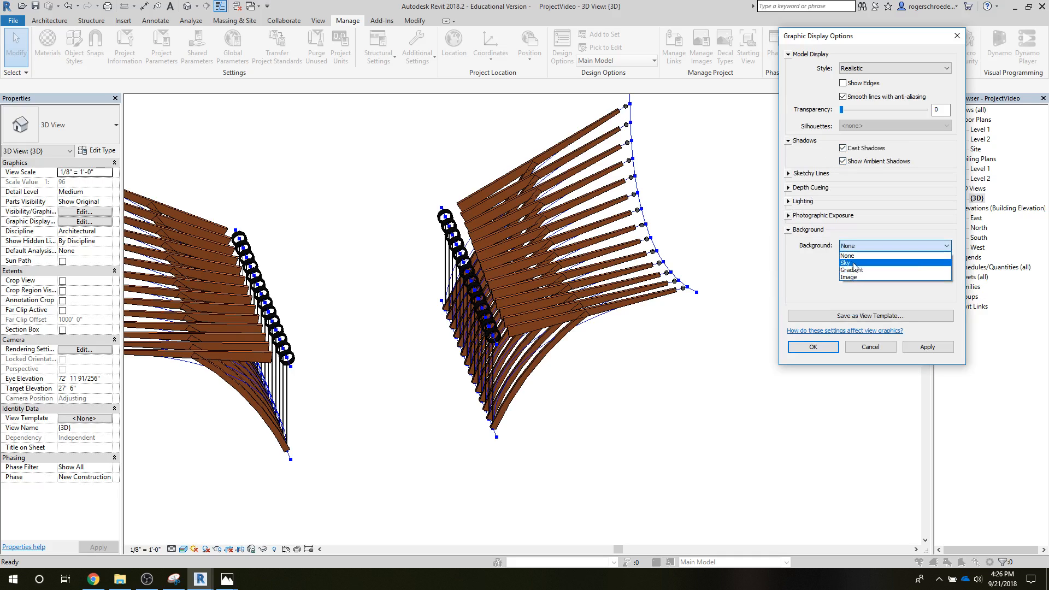
{"action": "left_click", "coordinate": [855, 261]}
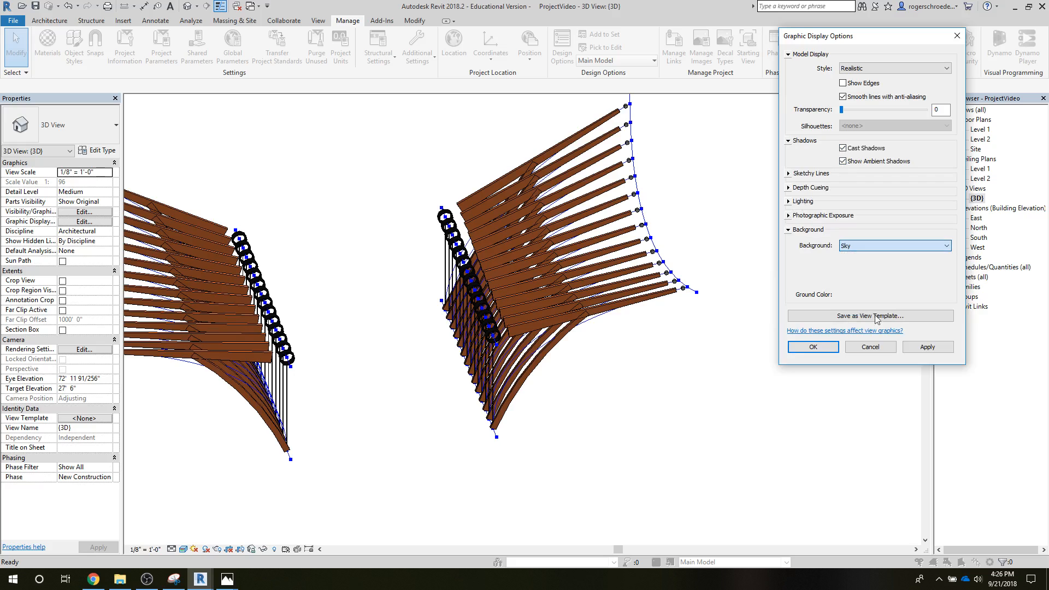
{"action": "left_click", "coordinate": [916, 350]}
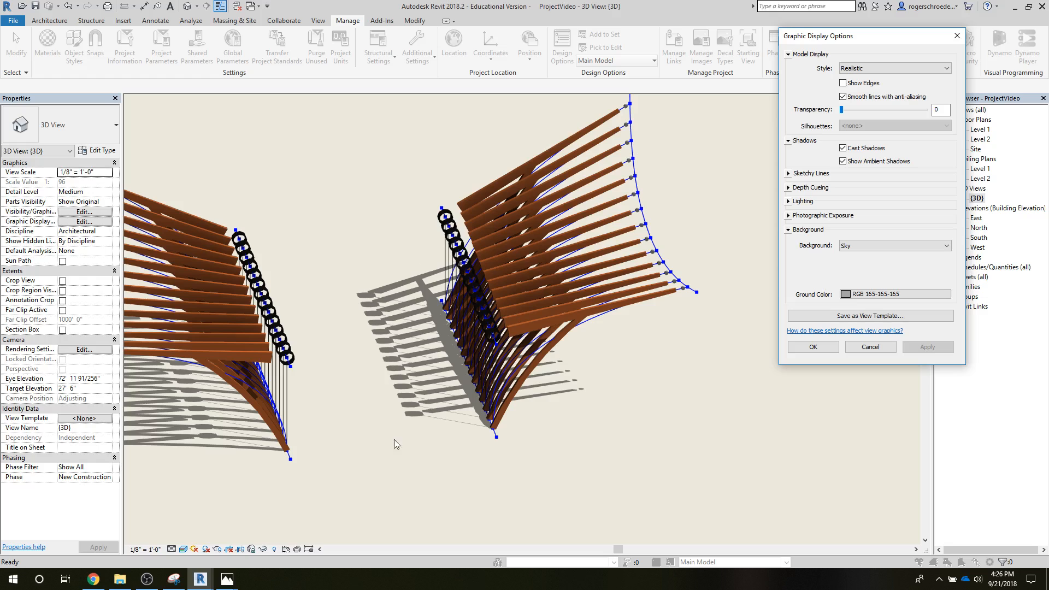
{"action": "left_click", "coordinate": [813, 347]}
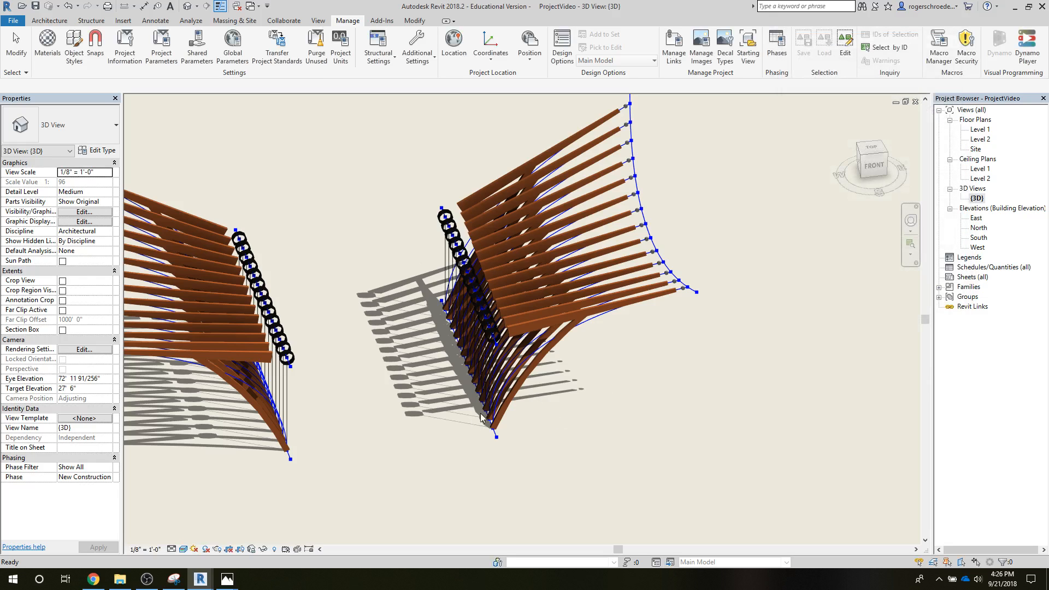
{"action": "middle_click_drag", "start_coordinate": [459, 456], "coordinate": [511, 389], "text": "shift"}
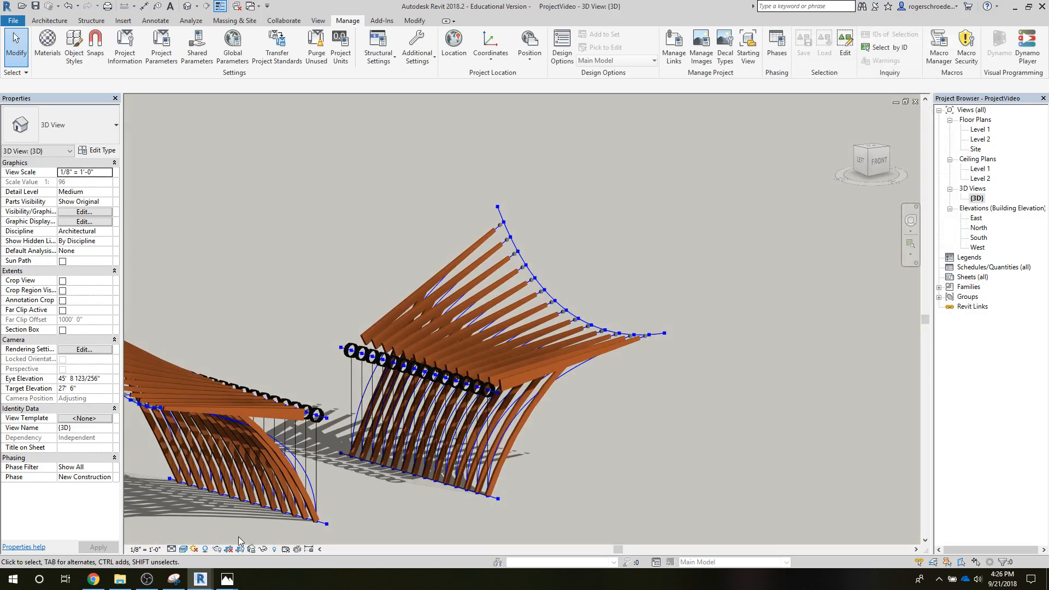
{"action": "middle_click_drag", "start_coordinate": [368, 496], "coordinate": [504, 462]}
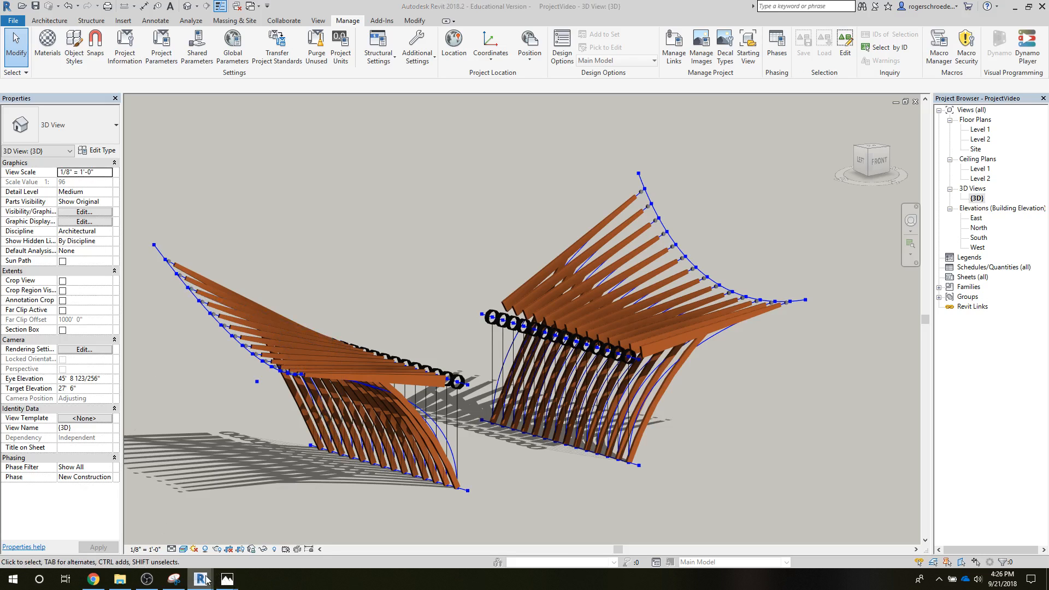
Step: Switch to Dynamo and examine the adaptive point groups and the options of the Side B List.Combine node
{"action": "mouse_move", "coordinate": [206, 580]}
{"action": "left_click", "coordinate": [168, 533]}
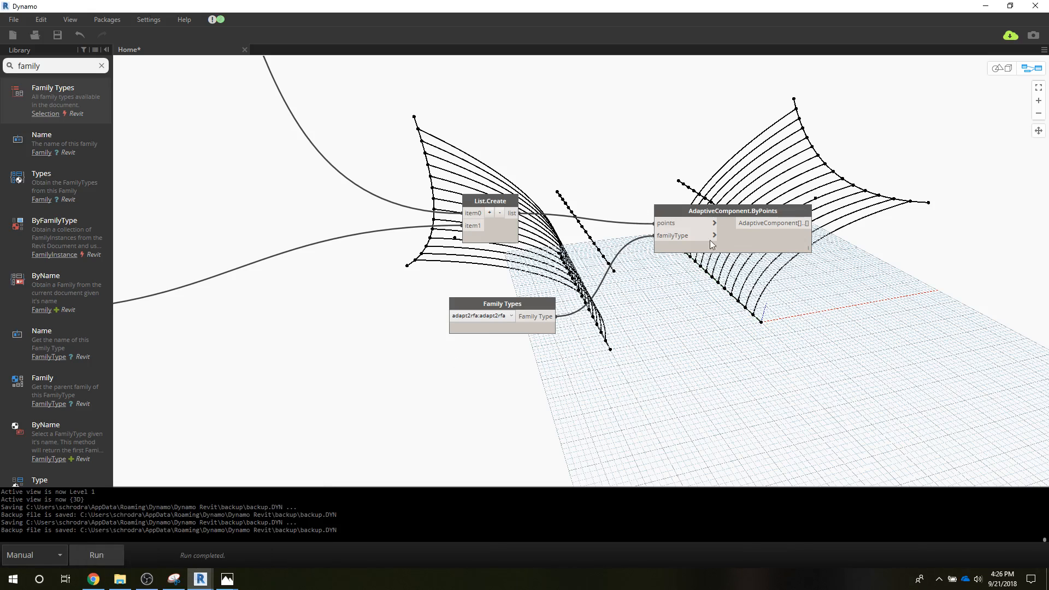
{"action": "scroll", "coordinate": [352, 415], "scroll_direction": "down", "scroll_amount": 3}
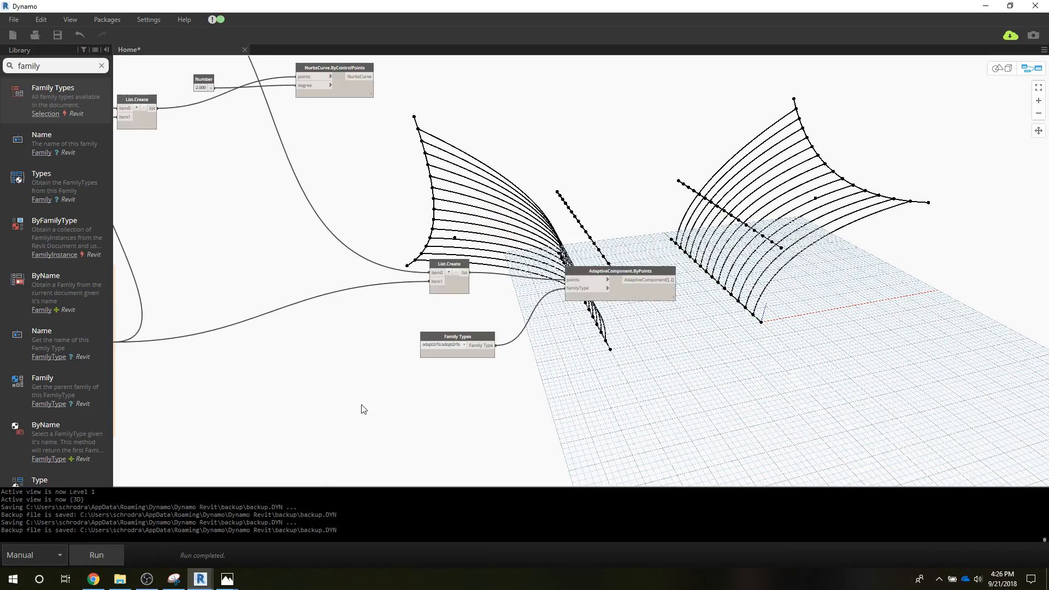
{"action": "scroll", "coordinate": [364, 410], "scroll_direction": "down", "scroll_amount": 5}
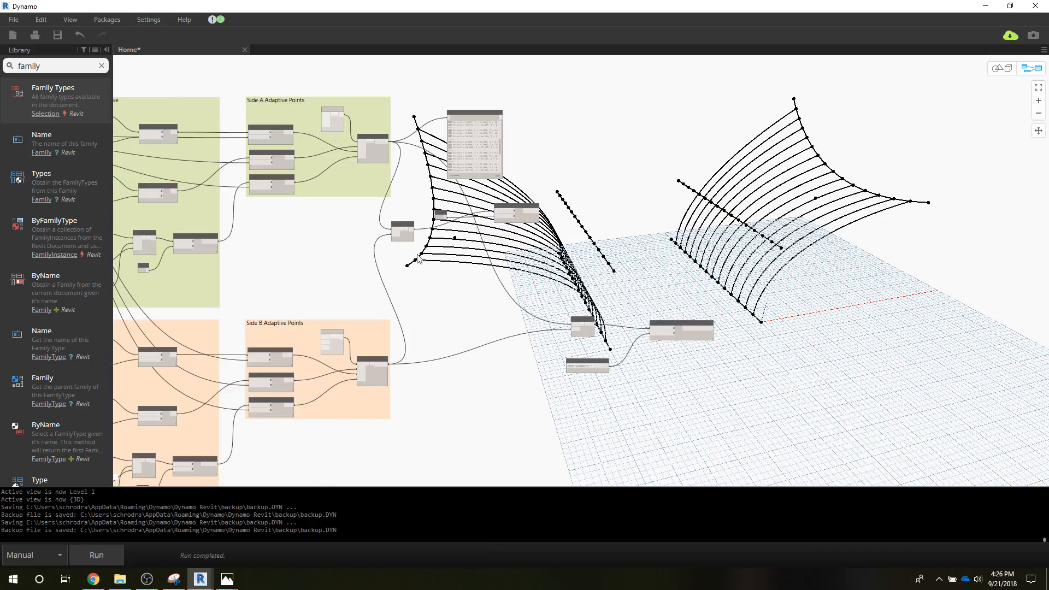
{"action": "scroll", "coordinate": [370, 363], "scroll_direction": "up", "scroll_amount": 3}
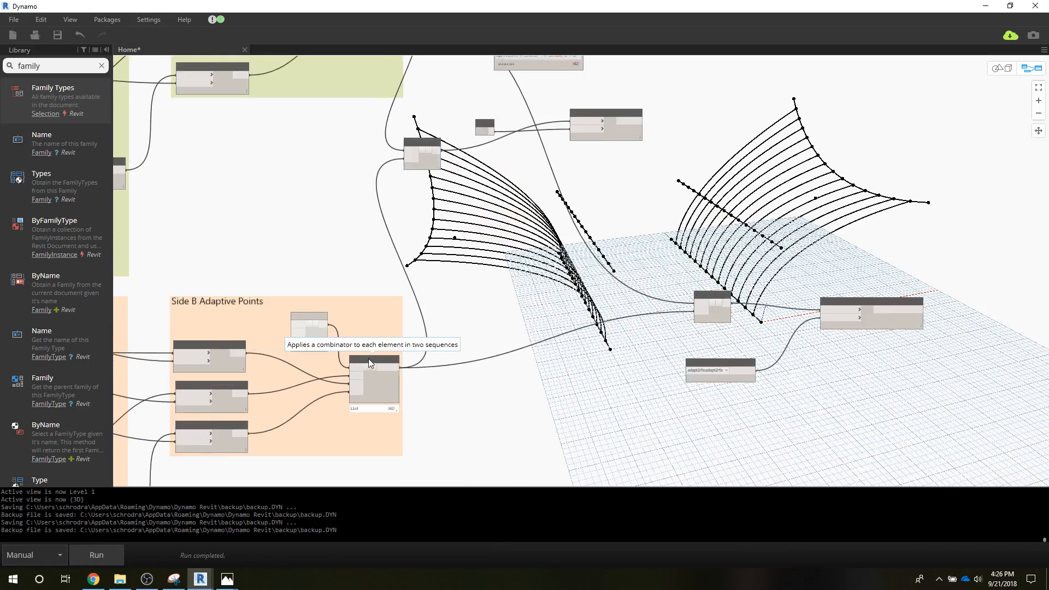
{"action": "scroll", "coordinate": [370, 362], "scroll_direction": "up", "scroll_amount": 1}
{"action": "left_click", "coordinate": [371, 362]}
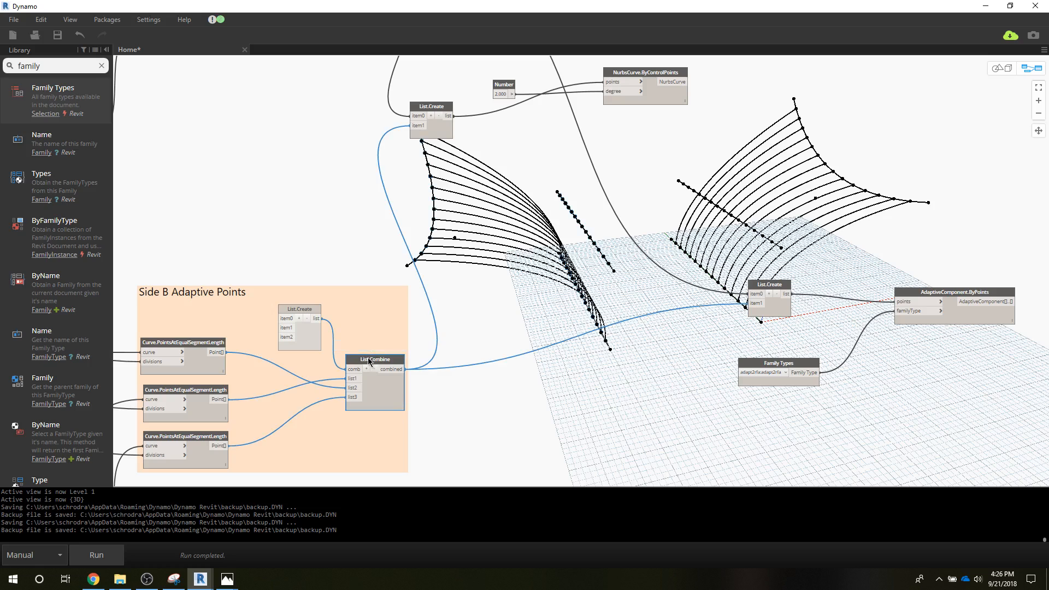
{"action": "right_click", "coordinate": [369, 360]}
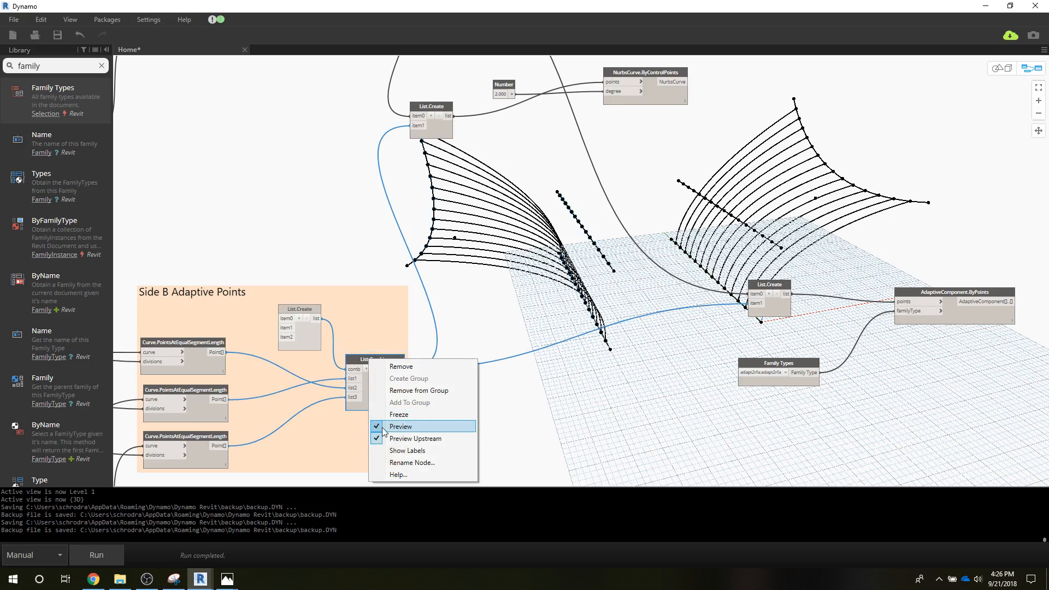
{"action": "left_click", "coordinate": [230, 219]}
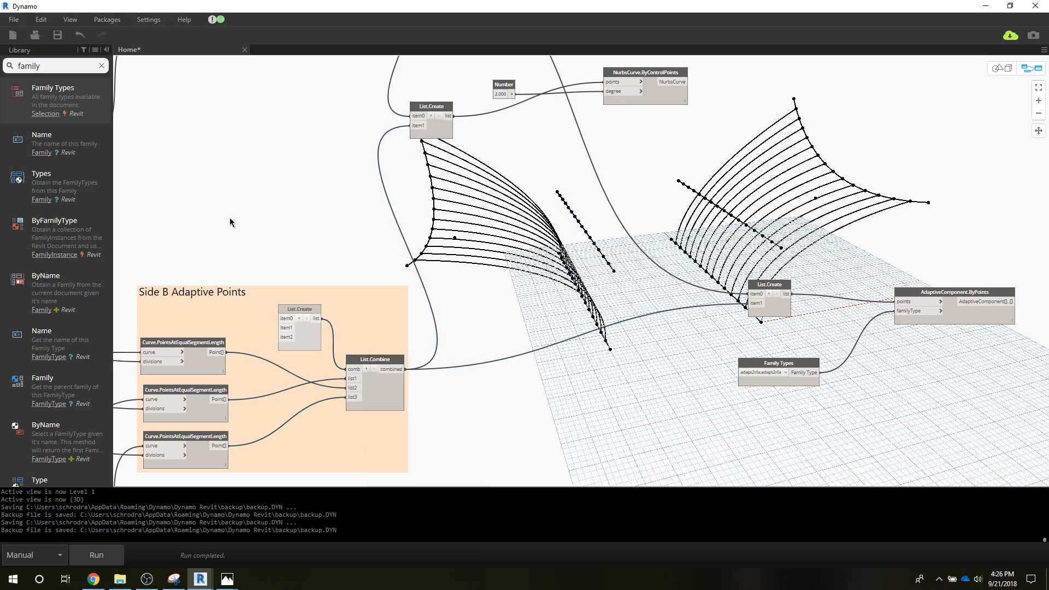
{"action": "scroll", "coordinate": [380, 257], "scroll_direction": "down", "scroll_amount": 5}
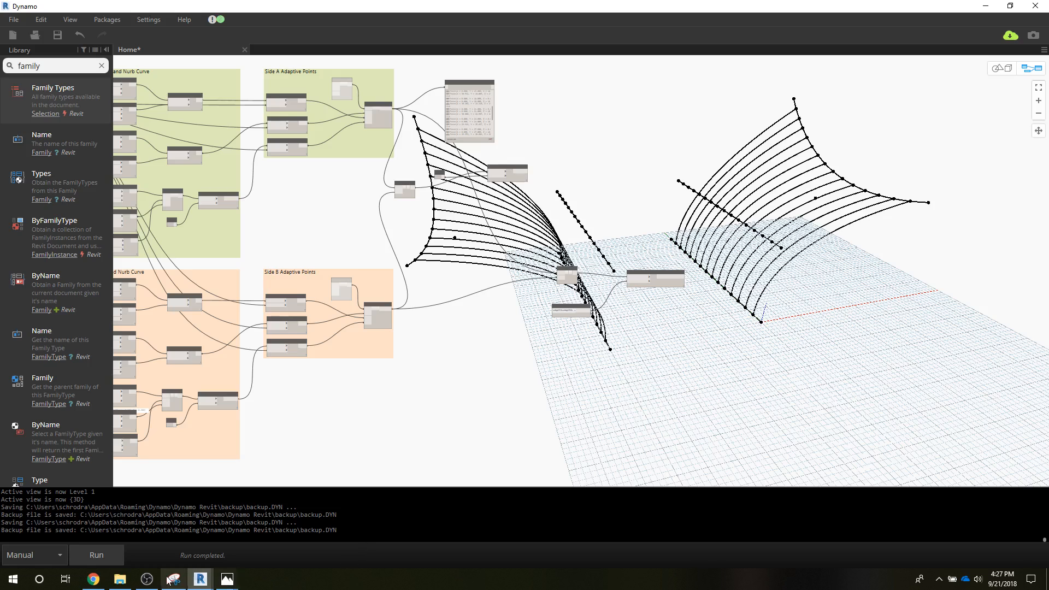
Step: Return to Revit to view the structure in the 3D view
{"action": "left_click", "coordinate": [196, 580]}
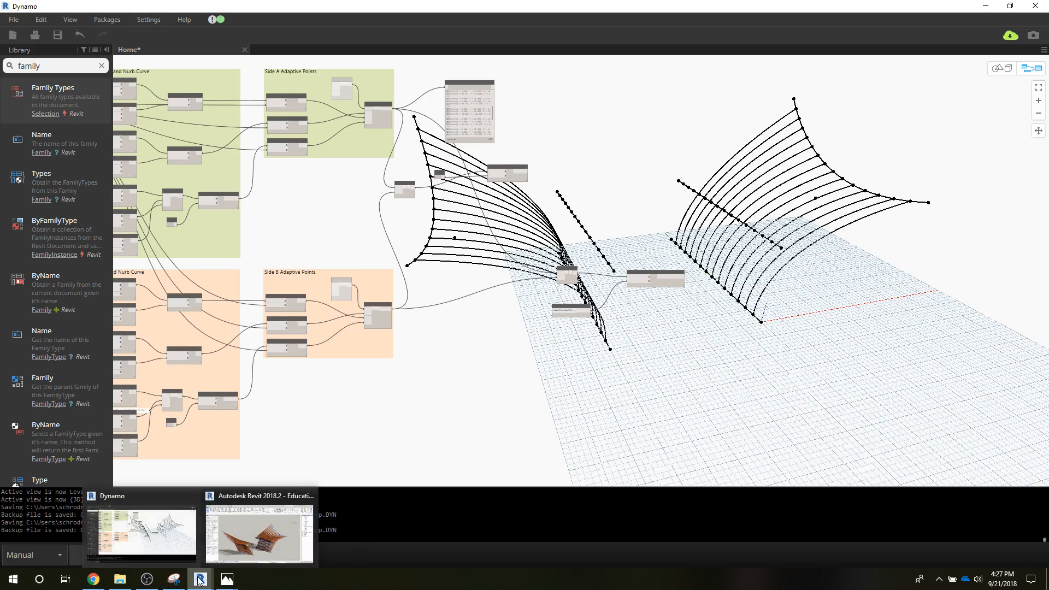
{"action": "left_click", "coordinate": [279, 540]}
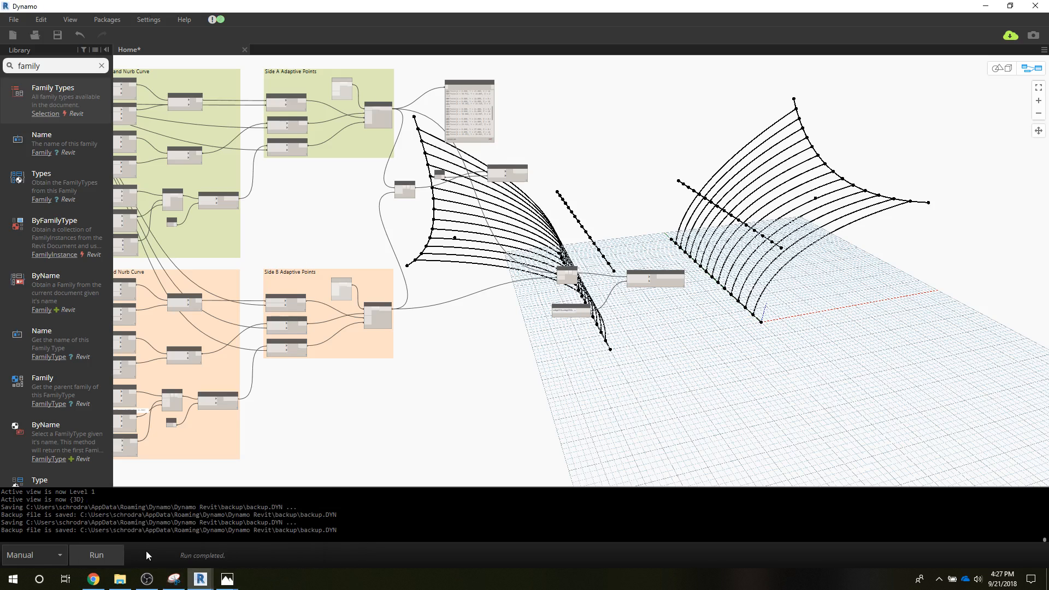
{"action": "left_click", "coordinate": [985, 5]}
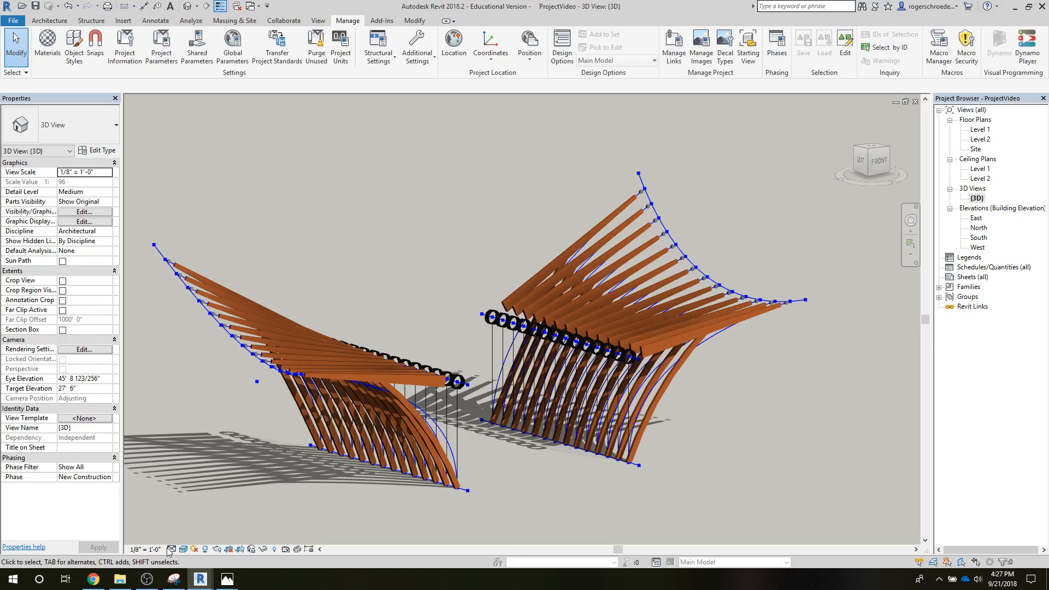
Step: Switch to Capture Wood.png in Photos and examine the Roof Form group with its List.Create and Surface.ByLoft nodes
{"action": "mouse_move", "coordinate": [221, 581]}
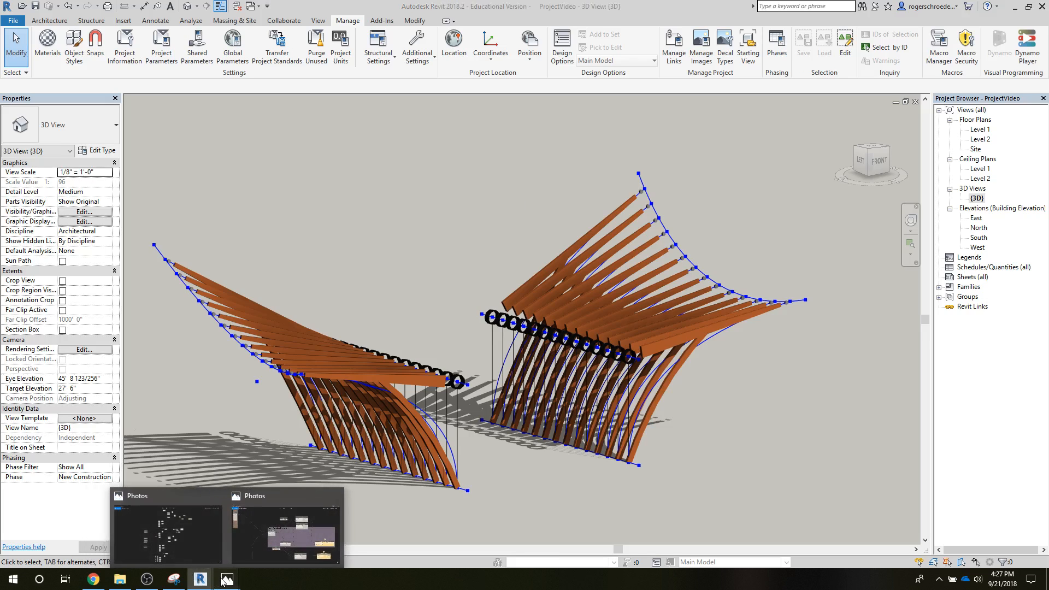
{"action": "left_click", "coordinate": [264, 530]}
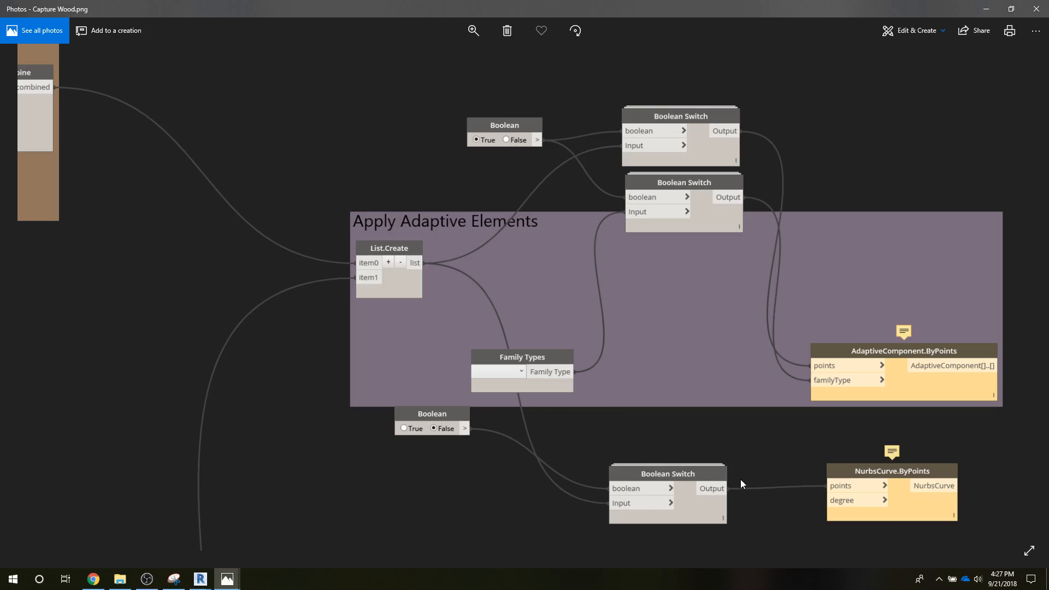
{"action": "left_click_drag", "start_coordinate": [522, 506], "coordinate": [628, 234]}
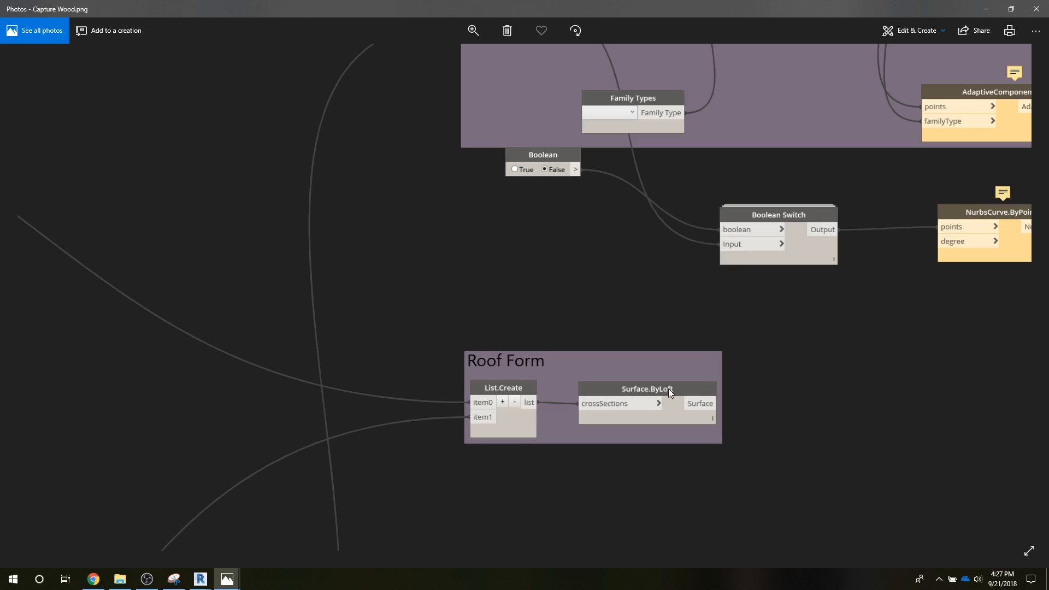
{"action": "left_click", "coordinate": [478, 32]}
{"action": "left_click_drag", "start_coordinate": [444, 57], "coordinate": [428, 55]}
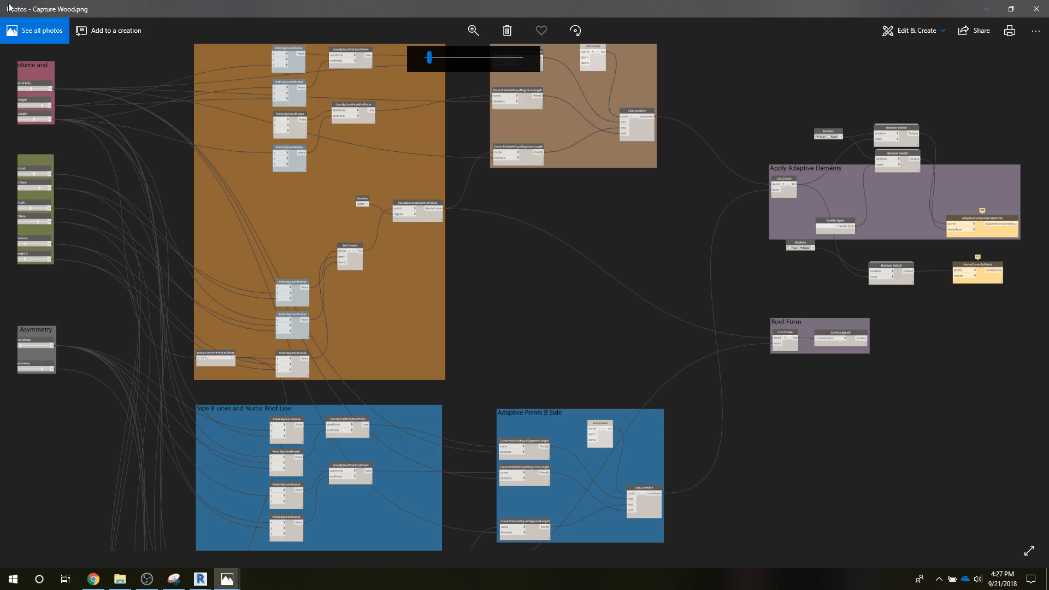
Step: Switch to Dynamo, search the library for surface nodes, and place a Surface.ByLoft (crossSections) node below AdaptiveComponent.ByPoints
{"action": "left_click", "coordinate": [199, 581]}
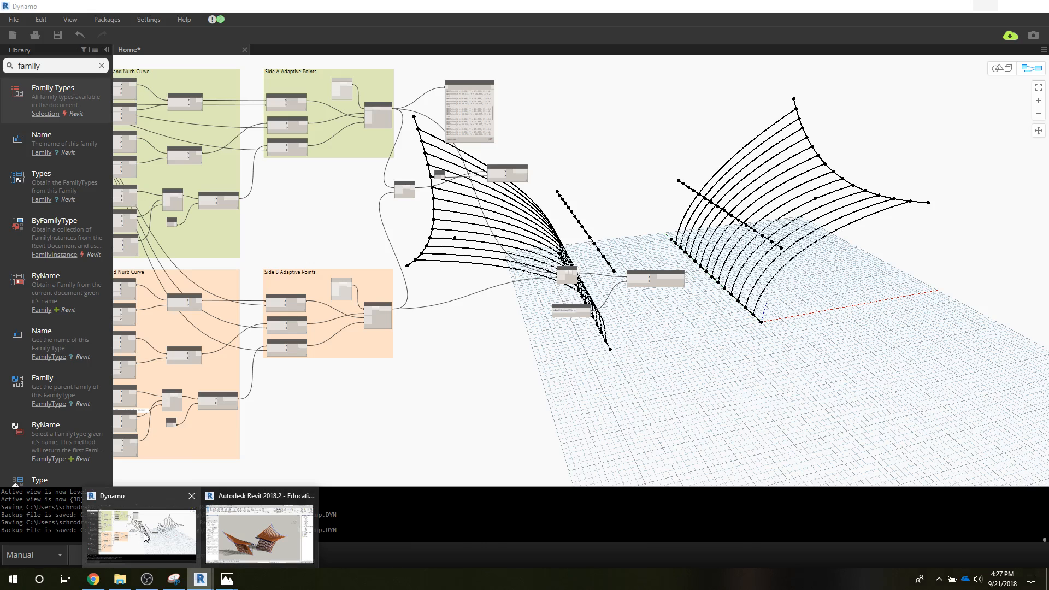
{"action": "left_click", "coordinate": [143, 532]}
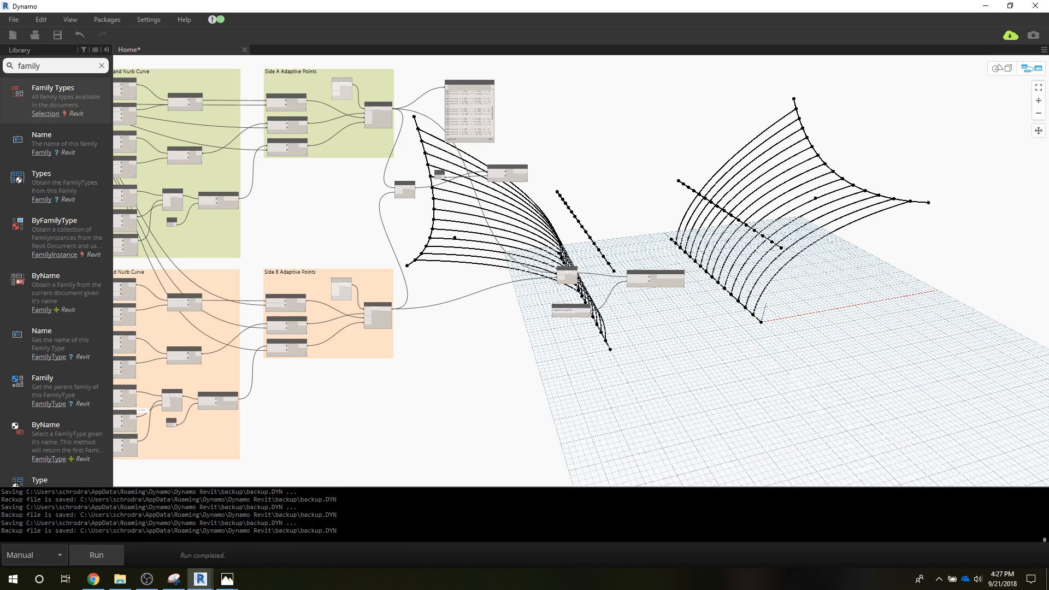
{"action": "left_click", "coordinate": [57, 66]}
{"action": "type", "text": "surf"}
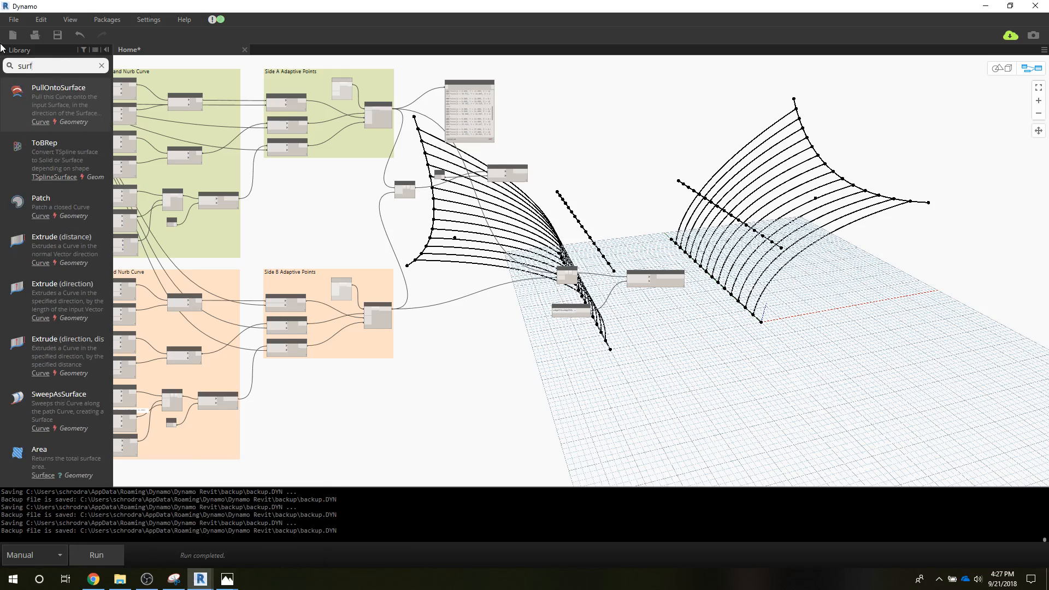
{"action": "type", "text": "acr"}
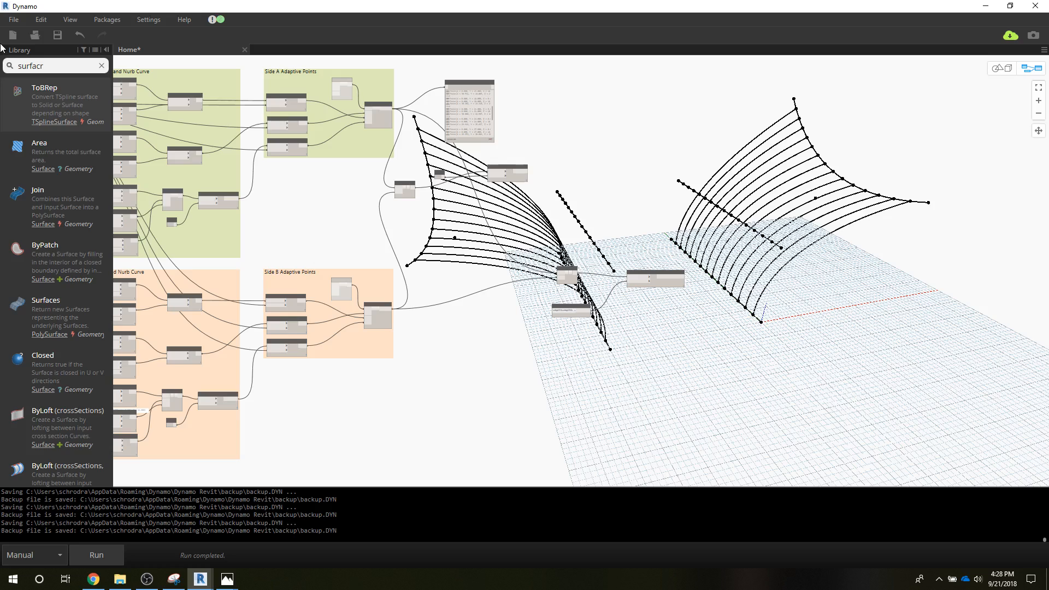
{"action": "mouse_move", "coordinate": [39, 430]}
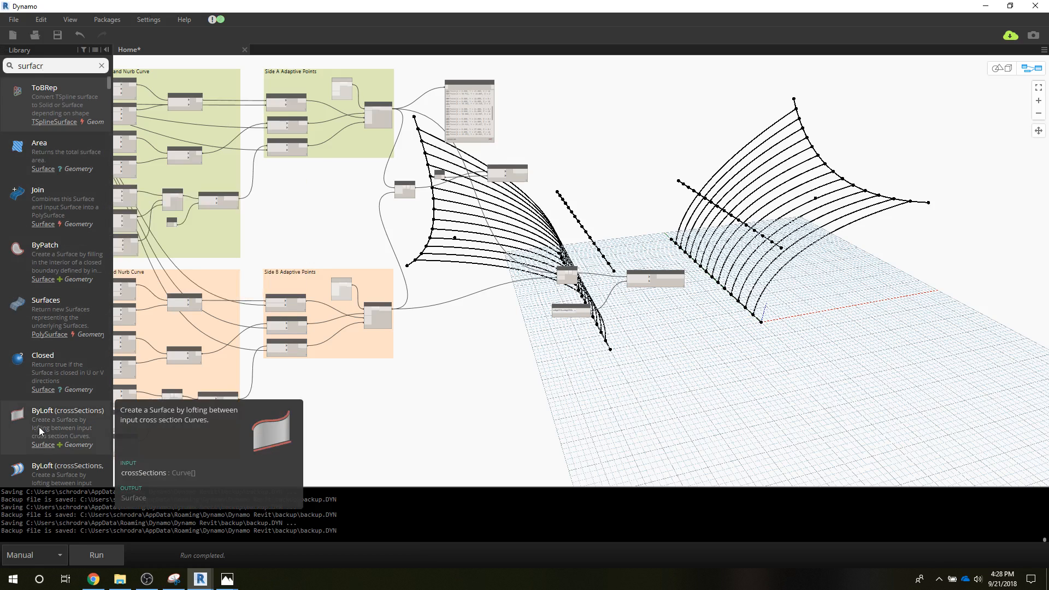
{"action": "left_click", "coordinate": [39, 427]}
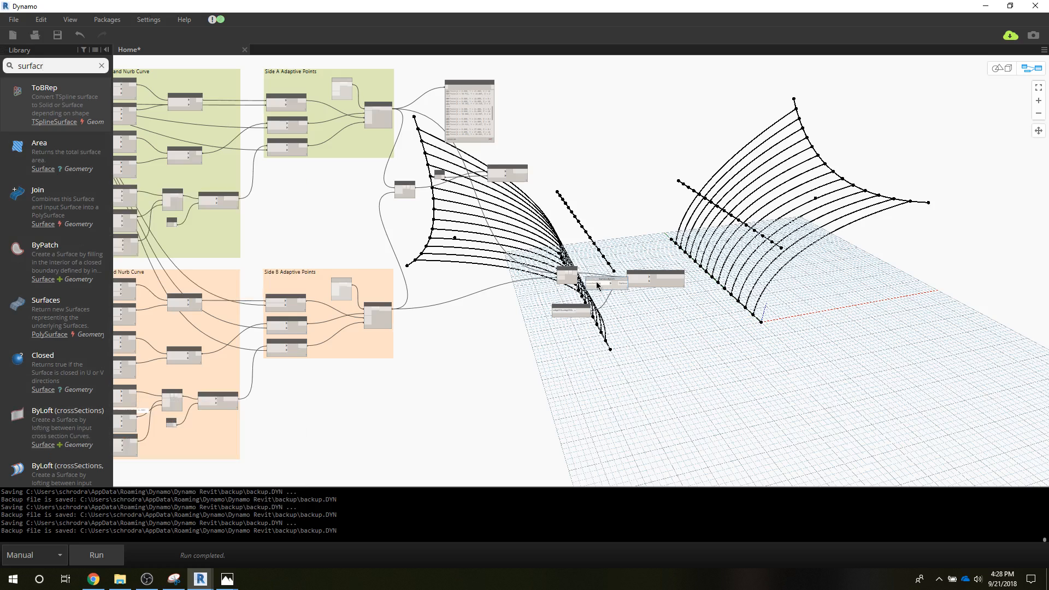
{"action": "left_click_drag", "start_coordinate": [614, 292], "coordinate": [672, 333]}
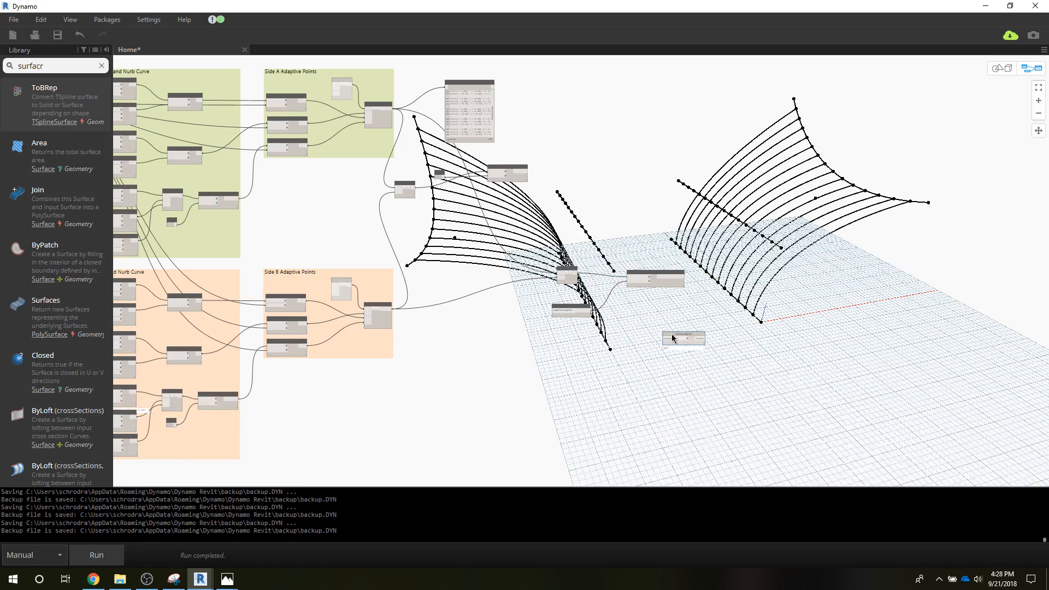
Step: Duplicate the List.Create node that feeds AdaptiveComponent.ByPoints and place the copy beside the Surface.ByLoft node
{"action": "scroll", "coordinate": [671, 333], "scroll_direction": "up", "scroll_amount": 1}
{"action": "scroll", "coordinate": [671, 333], "scroll_direction": "up", "scroll_amount": 2}
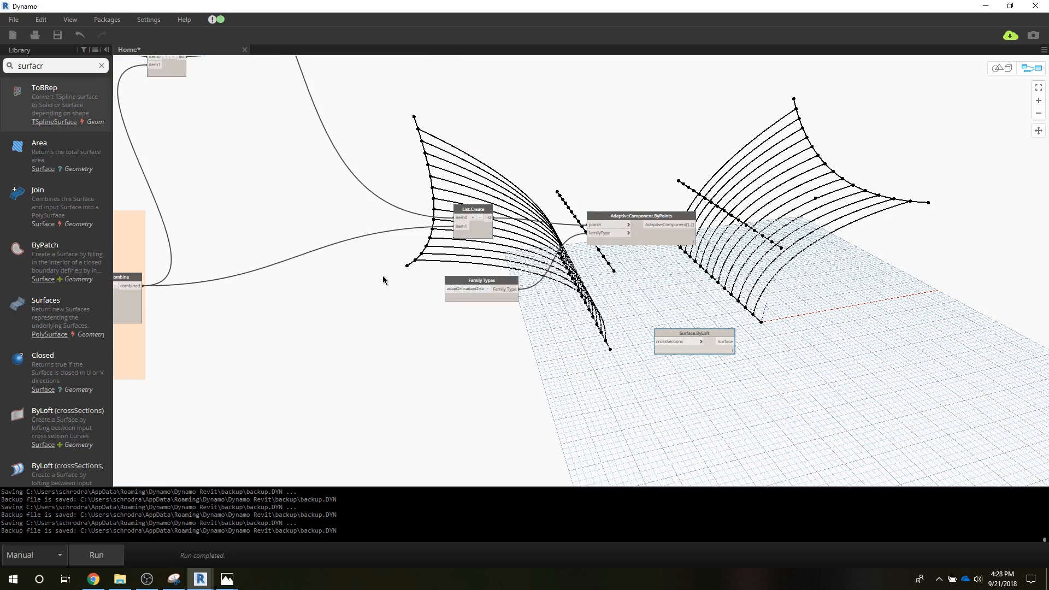
{"action": "left_click", "coordinate": [481, 212]}
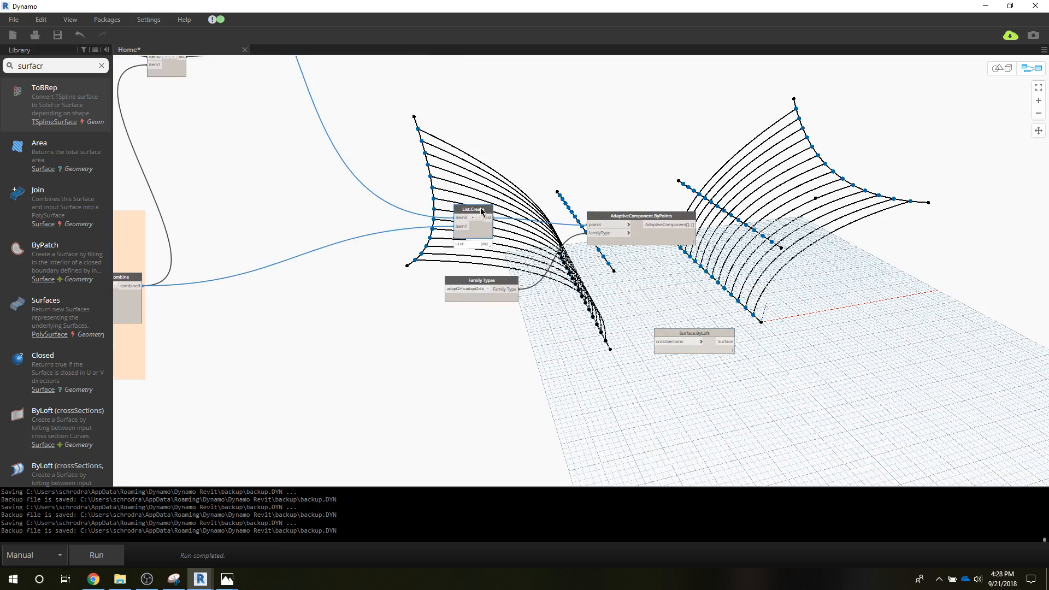
{"action": "key", "text": "ctrl+c"}
{"action": "key", "text": "ctrl+v"}
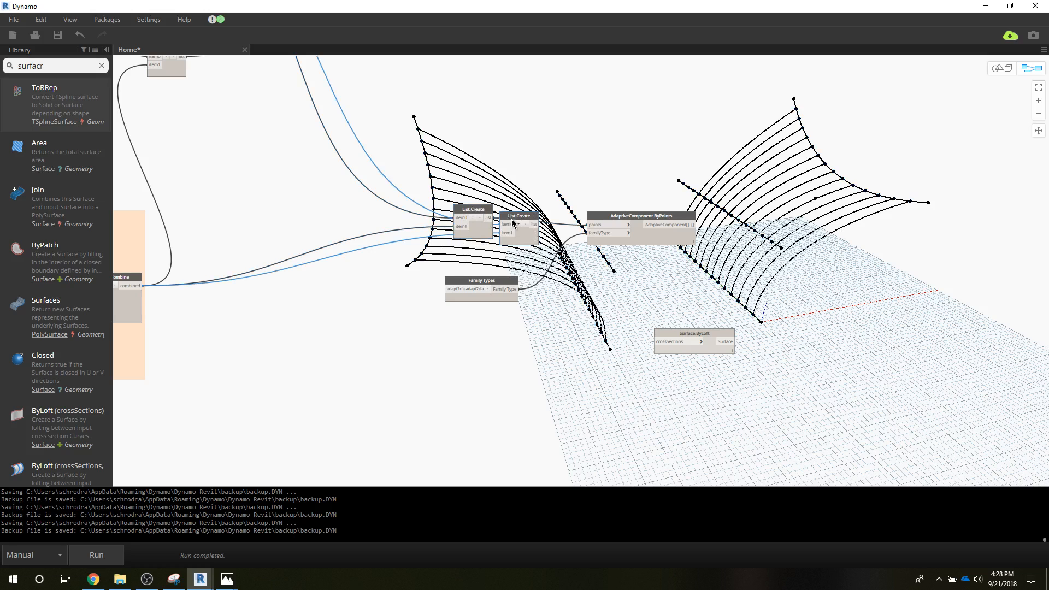
{"action": "left_click_drag", "start_coordinate": [510, 219], "coordinate": [520, 345]}
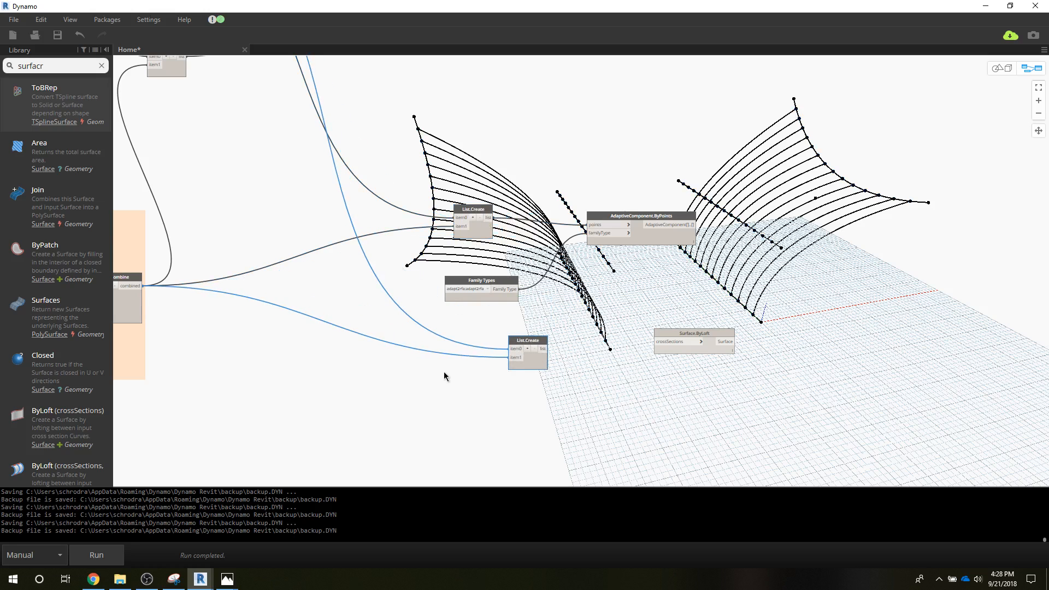
Step: Connect the Side B NurbsCurve output to item1 of the copied List.Create and try to connect the Side A NurbsCurve to item0
{"action": "scroll", "coordinate": [444, 373], "scroll_direction": "down", "scroll_amount": 1}
{"action": "scroll", "coordinate": [444, 371], "scroll_direction": "down", "scroll_amount": 2}
{"action": "middle_click_drag", "start_coordinate": [484, 366], "coordinate": [650, 365]}
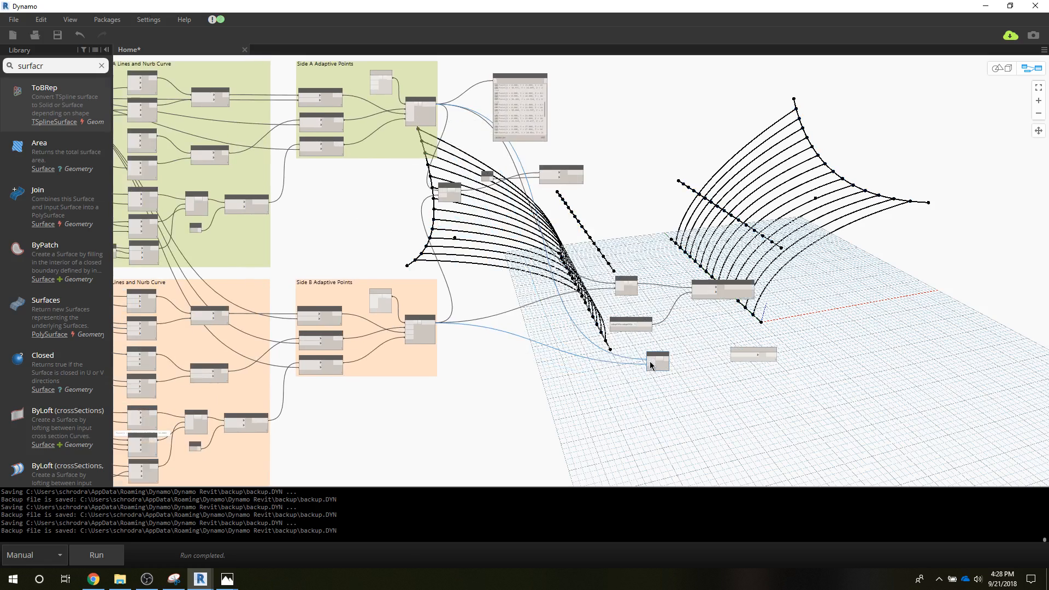
{"action": "left_click", "coordinate": [267, 420]}
{"action": "left_click", "coordinate": [647, 364]}
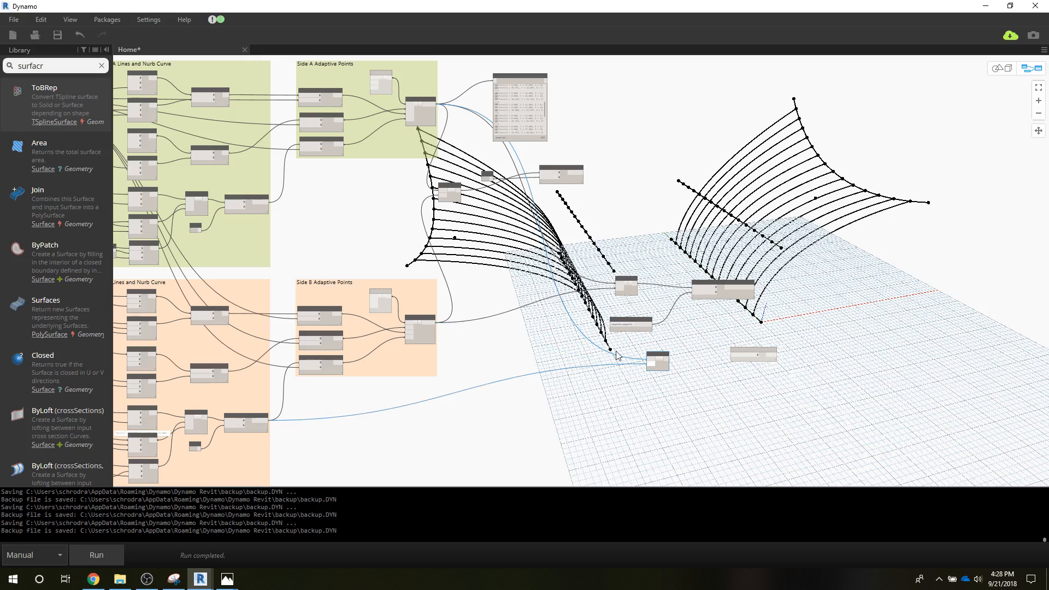
{"action": "left_click", "coordinate": [264, 205]}
{"action": "left_click", "coordinate": [650, 359]}
Step: Connect the copied List.Create's list output to the crossSections input of Surface.ByLoft and run the graph
{"action": "left_click", "coordinate": [667, 359]}
{"action": "left_click", "coordinate": [733, 355]}
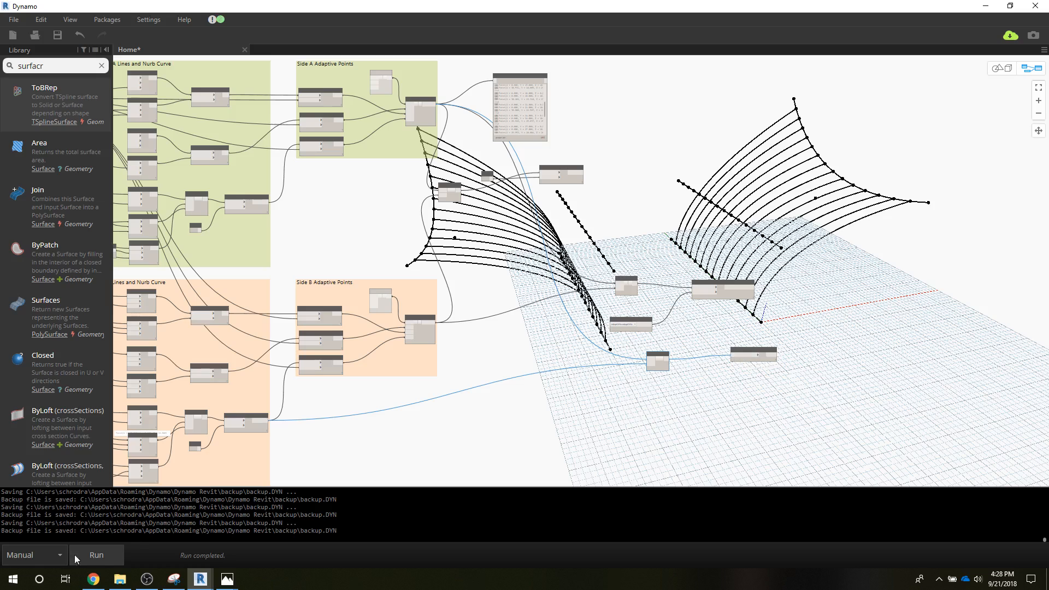
{"action": "left_click", "coordinate": [106, 555]}
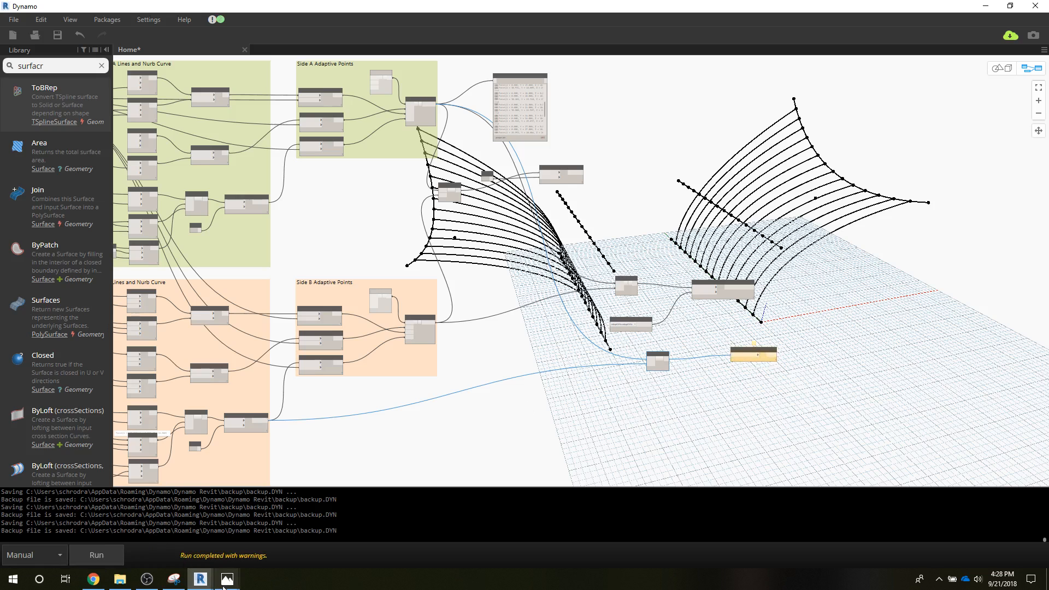
Step: Switch to Capture Wood.png in Photos and trace the wires entering item0 and item1 of the Roof Form List.Create node
{"action": "mouse_move", "coordinate": [226, 579]}
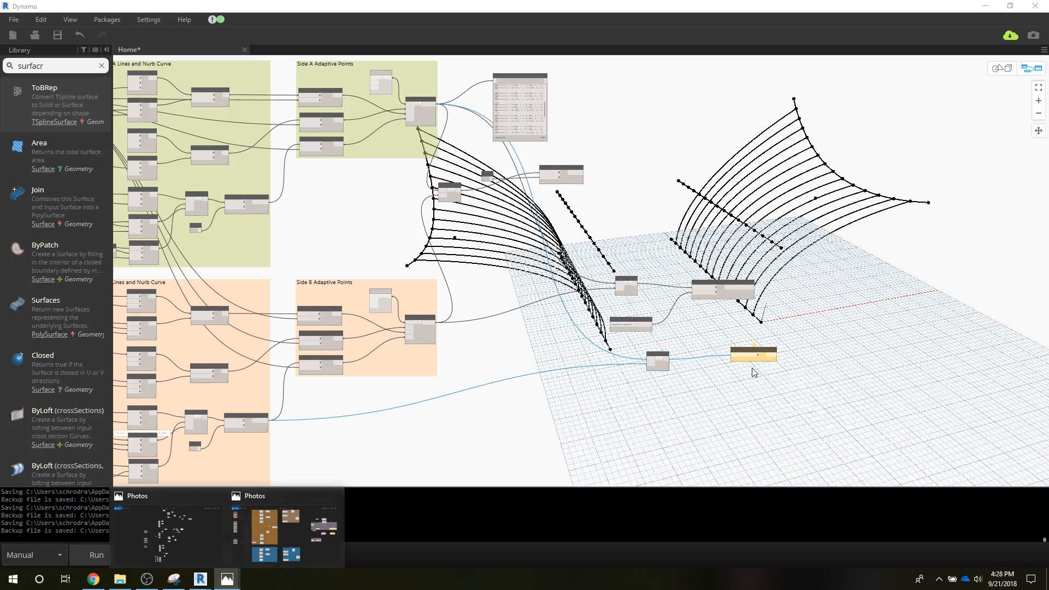
{"action": "left_click", "coordinate": [227, 580]}
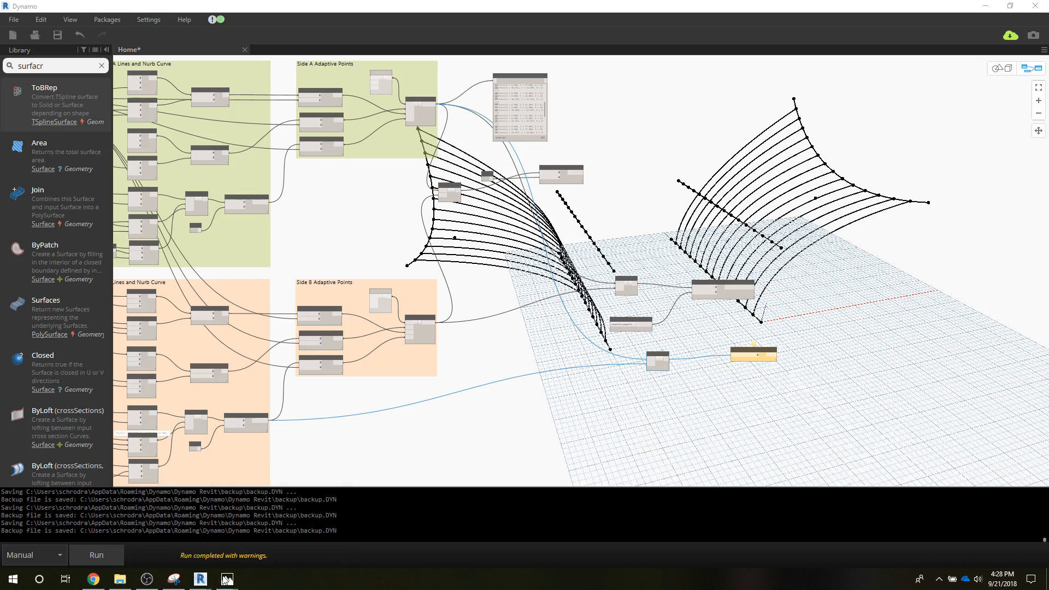
{"action": "mouse_move", "coordinate": [227, 580]}
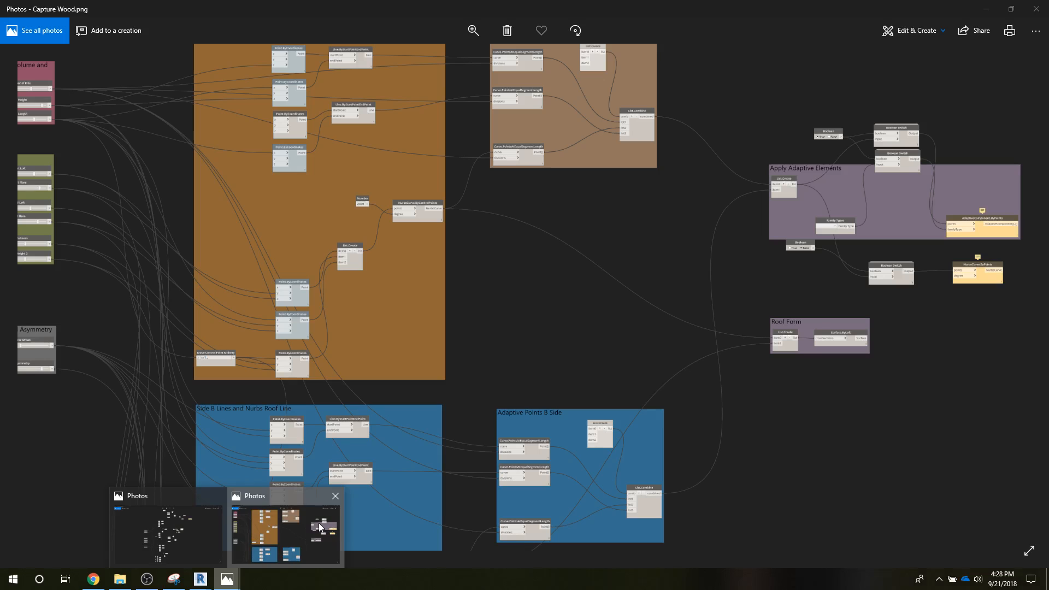
{"action": "left_click", "coordinate": [319, 522]}
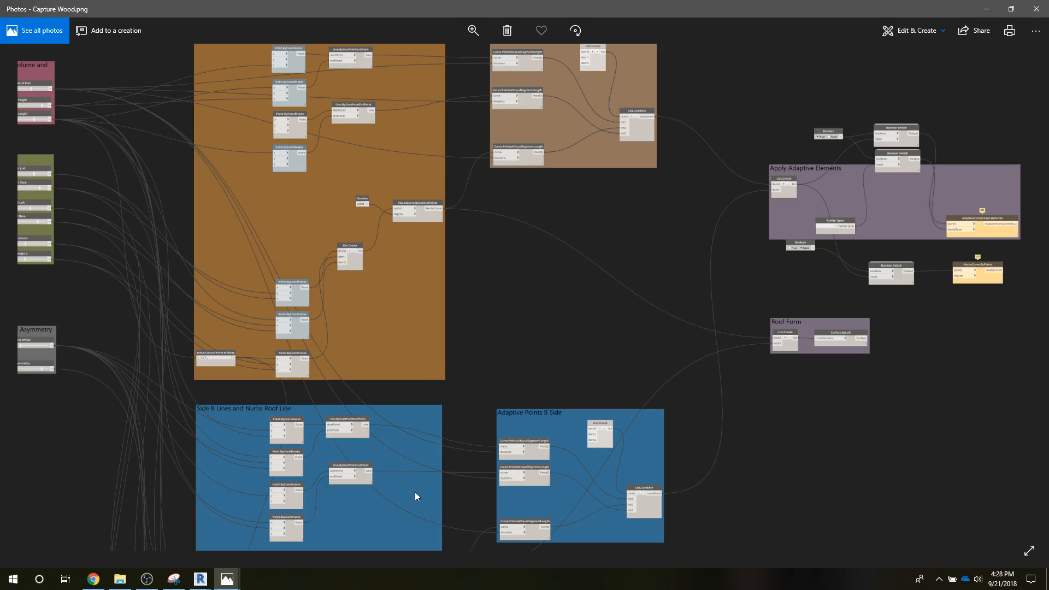
{"action": "left_click_drag", "start_coordinate": [417, 494], "coordinate": [414, 418]}
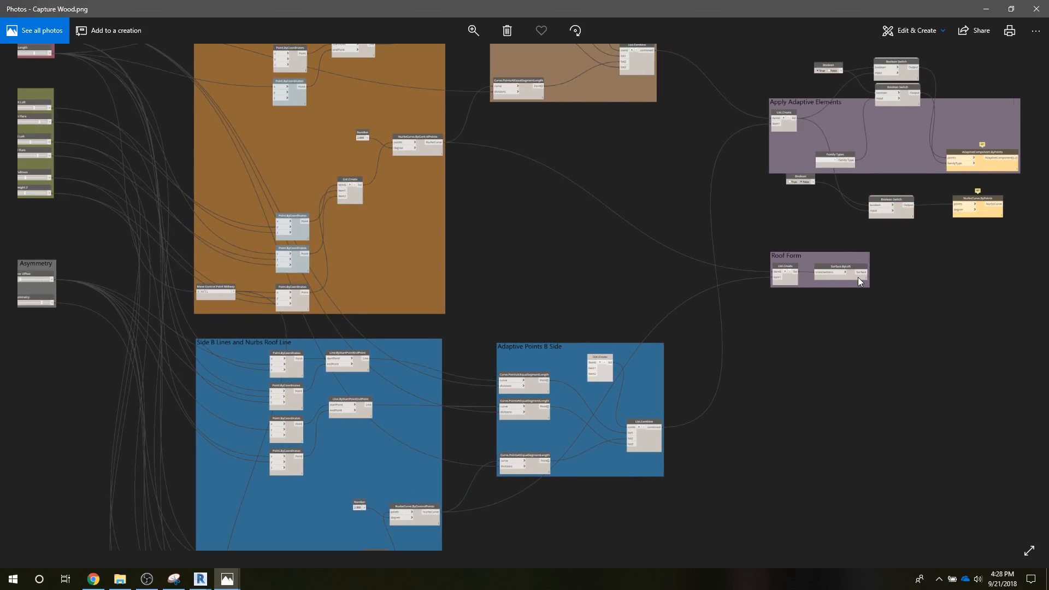
{"action": "left_click", "coordinate": [473, 31]}
{"action": "left_click_drag", "start_coordinate": [433, 58], "coordinate": [442, 58]}
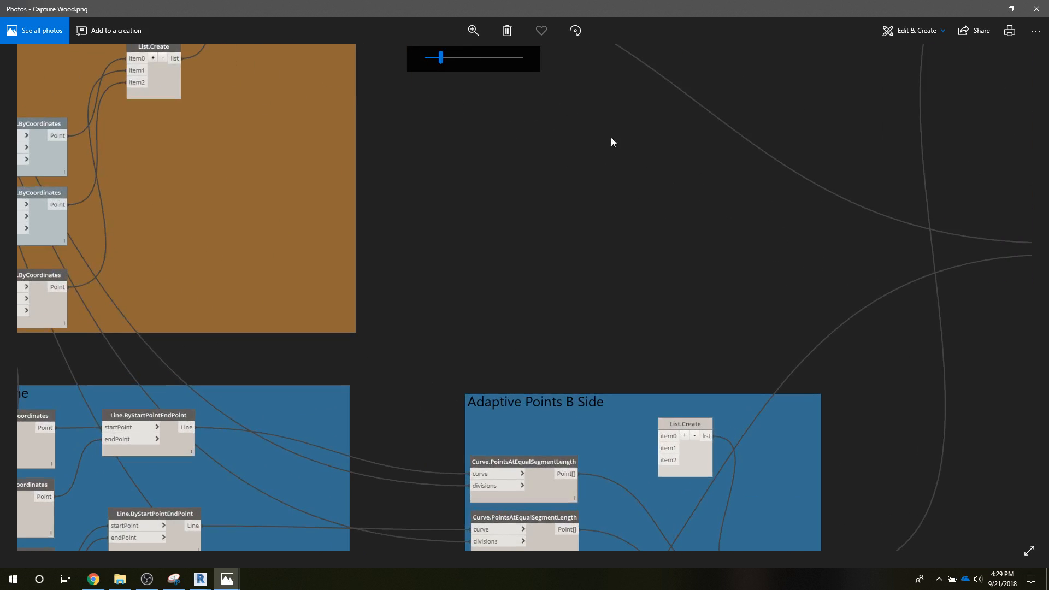
{"action": "left_click_drag", "start_coordinate": [803, 272], "coordinate": [282, 334]}
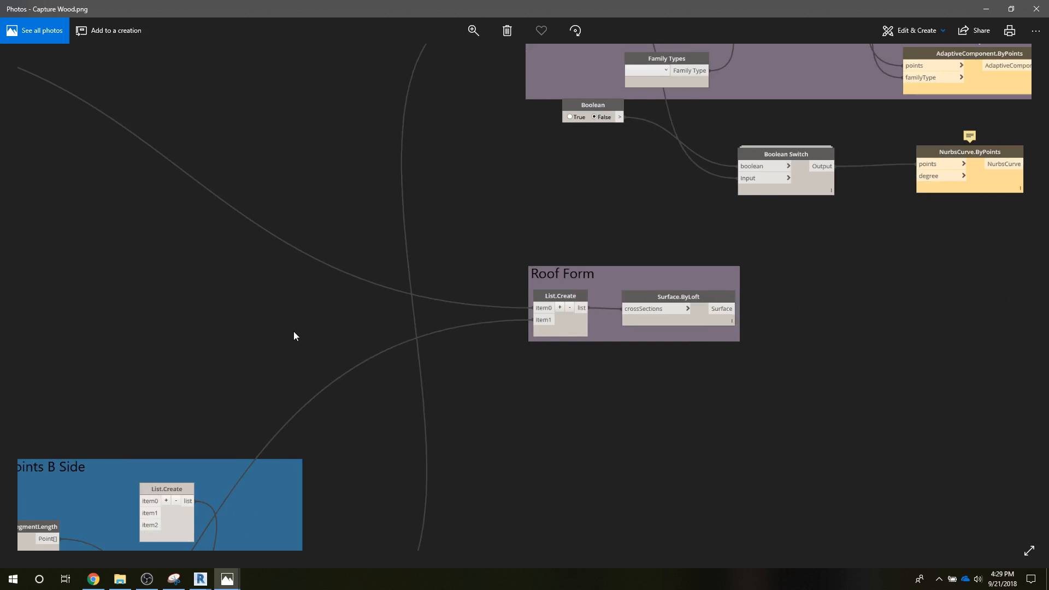
Step: Return to Dynamo, read the warning on Surface.ByLoft, and check the Side B NurbsCurve connection to the new List.Create
{"action": "left_click", "coordinate": [991, 11]}
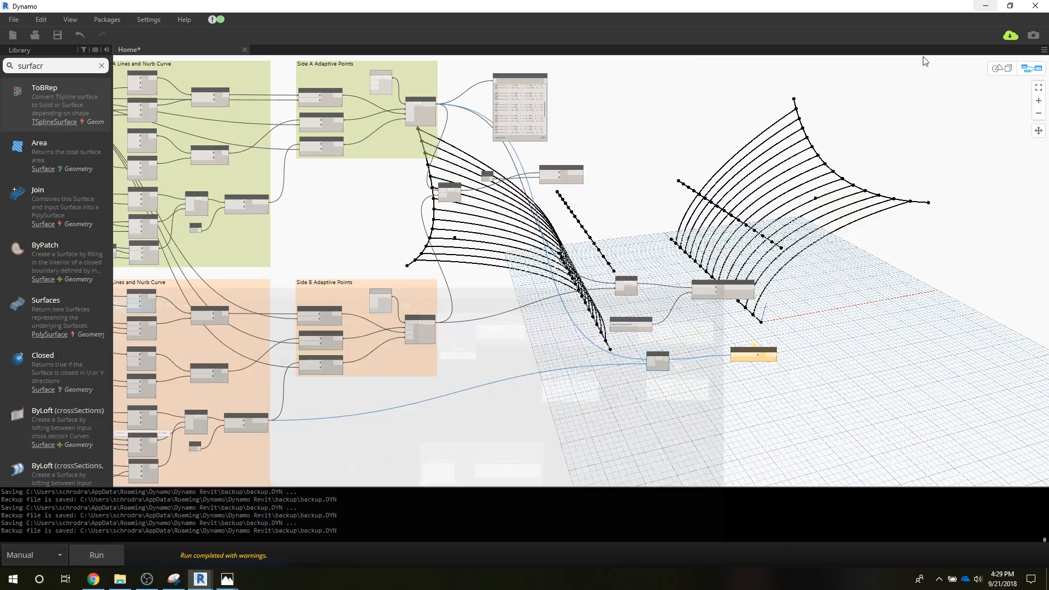
{"action": "scroll", "coordinate": [742, 410], "scroll_direction": "up", "scroll_amount": 5}
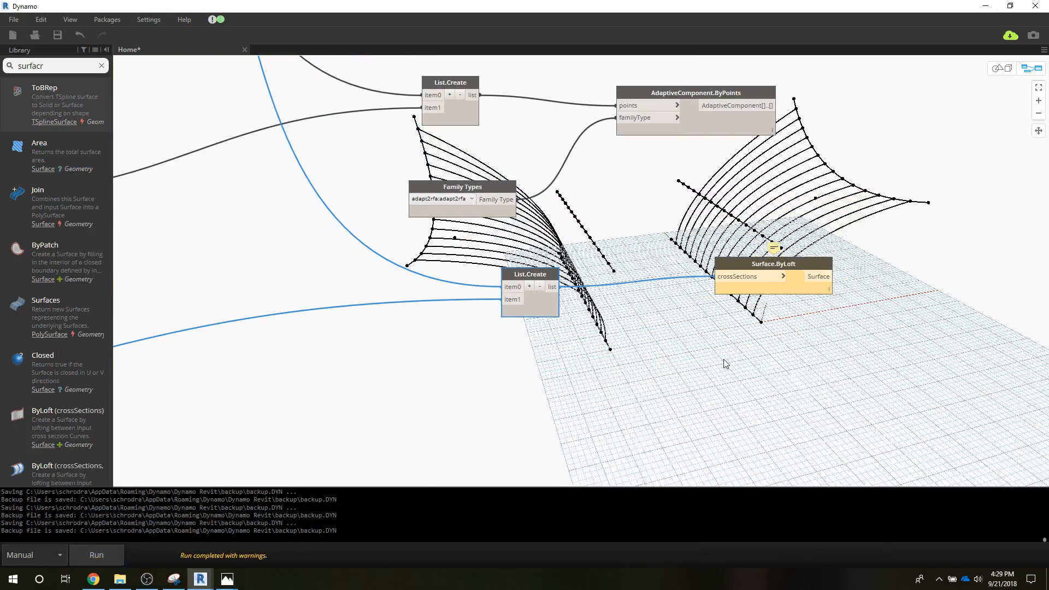
{"action": "mouse_move", "coordinate": [774, 247]}
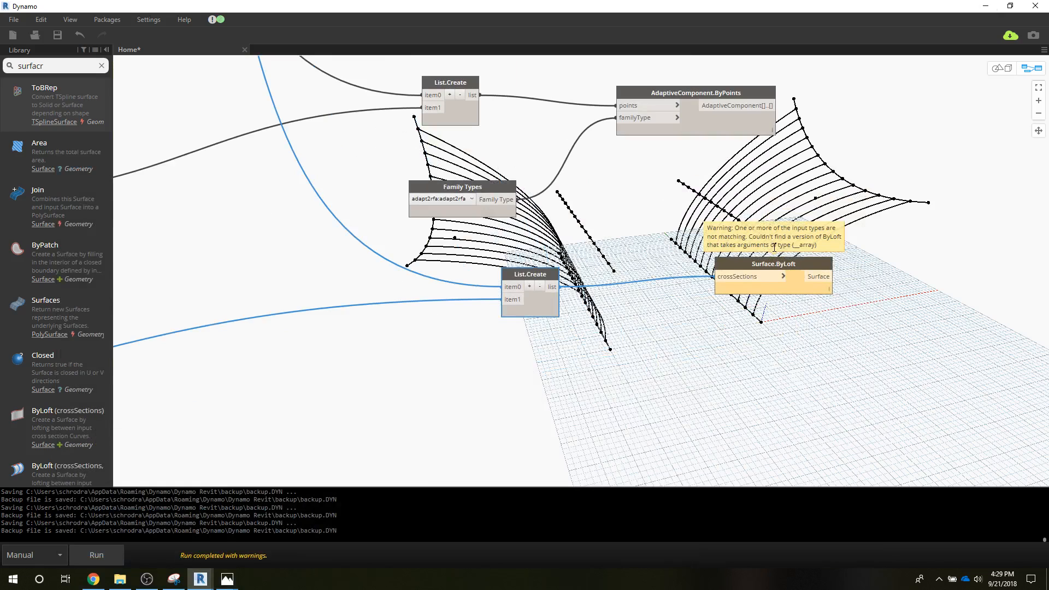
{"action": "scroll", "coordinate": [433, 370], "scroll_direction": "down", "scroll_amount": 5}
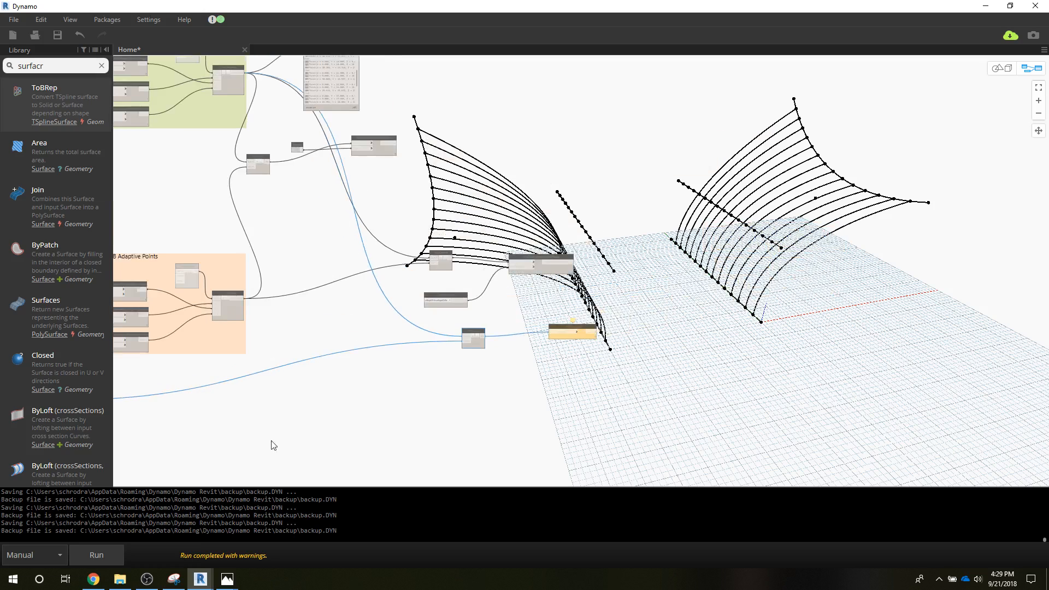
{"action": "middle_click_drag", "start_coordinate": [273, 445], "coordinate": [473, 378]}
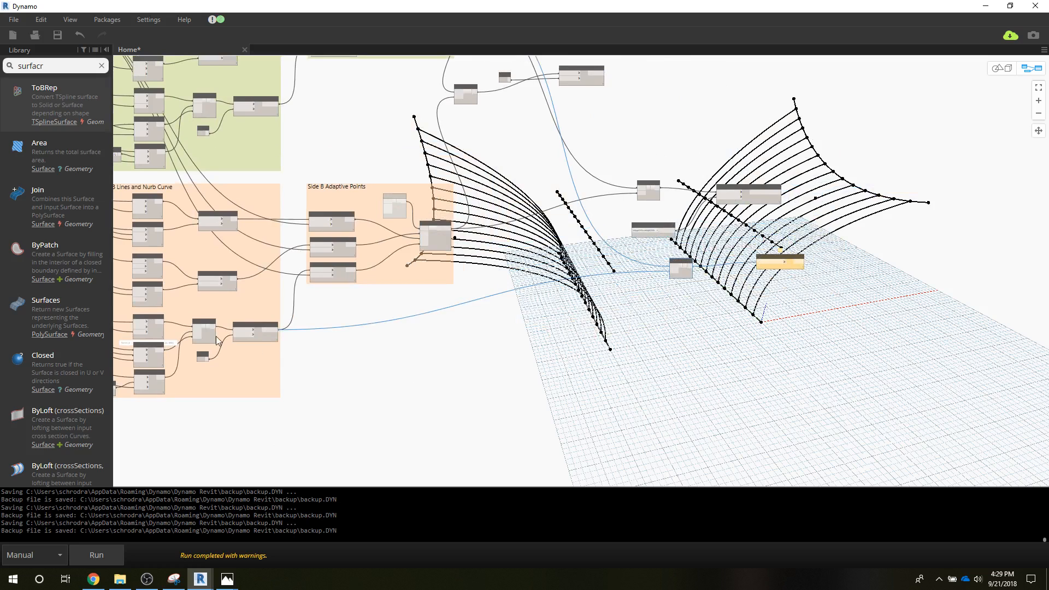
{"action": "scroll", "coordinate": [250, 331], "scroll_direction": "up", "scroll_amount": 1}
{"action": "scroll", "coordinate": [251, 330], "scroll_direction": "up", "scroll_amount": 3}
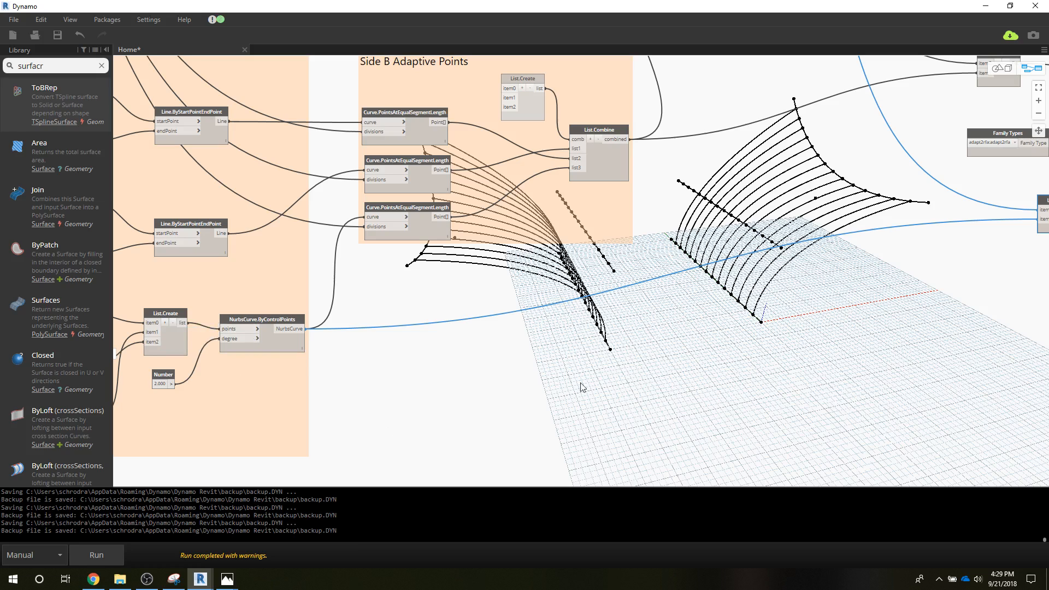
{"action": "middle_click_drag", "start_coordinate": [827, 367], "coordinate": [812, 412]}
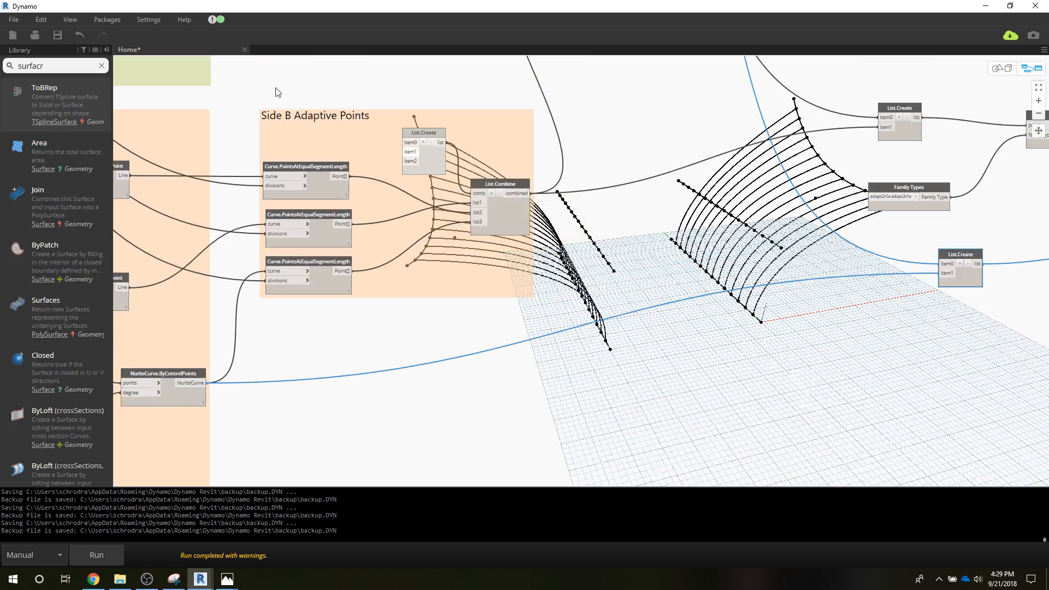
Step: Connect the Side A NurbsCurve.ByControlPoints output to item0 of the List.Create feeding Surface.ByLoft, and rerun the graph
{"action": "middle_click_drag", "start_coordinate": [249, 71], "coordinate": [302, 293]}
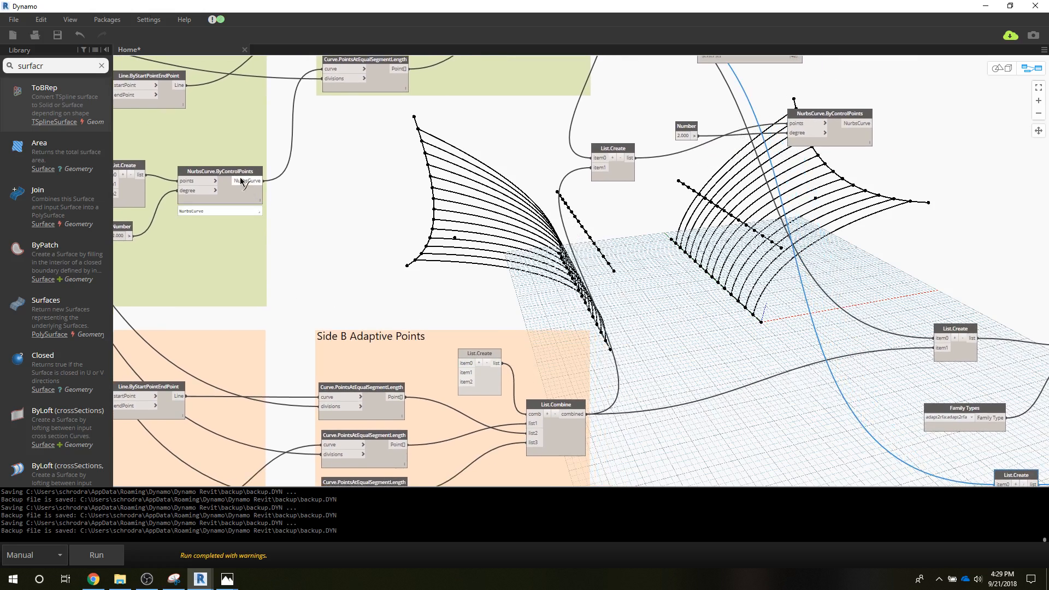
{"action": "left_click", "coordinate": [263, 181]}
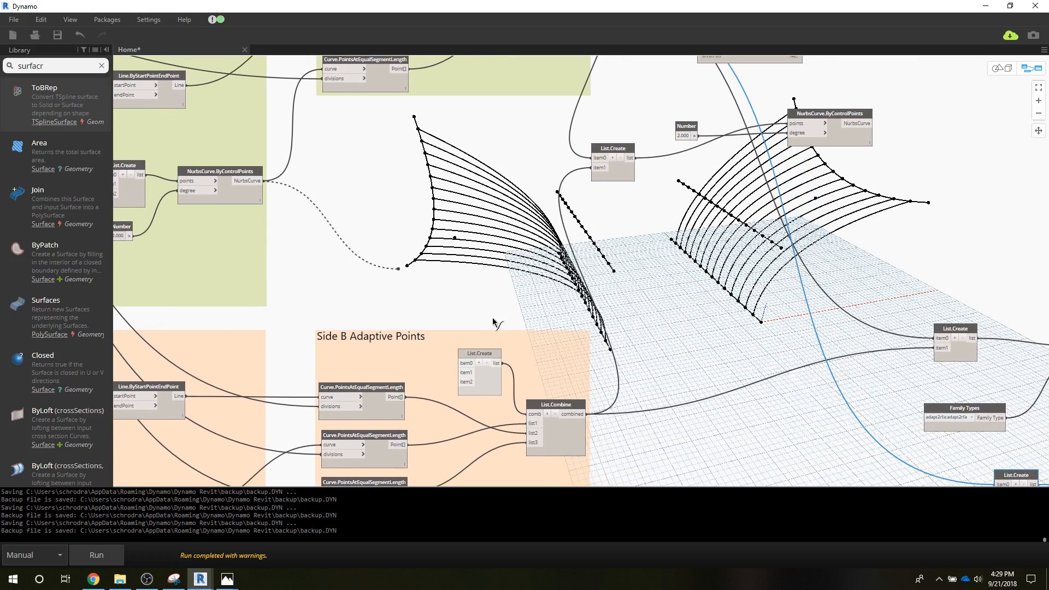
{"action": "left_click", "coordinate": [998, 484]}
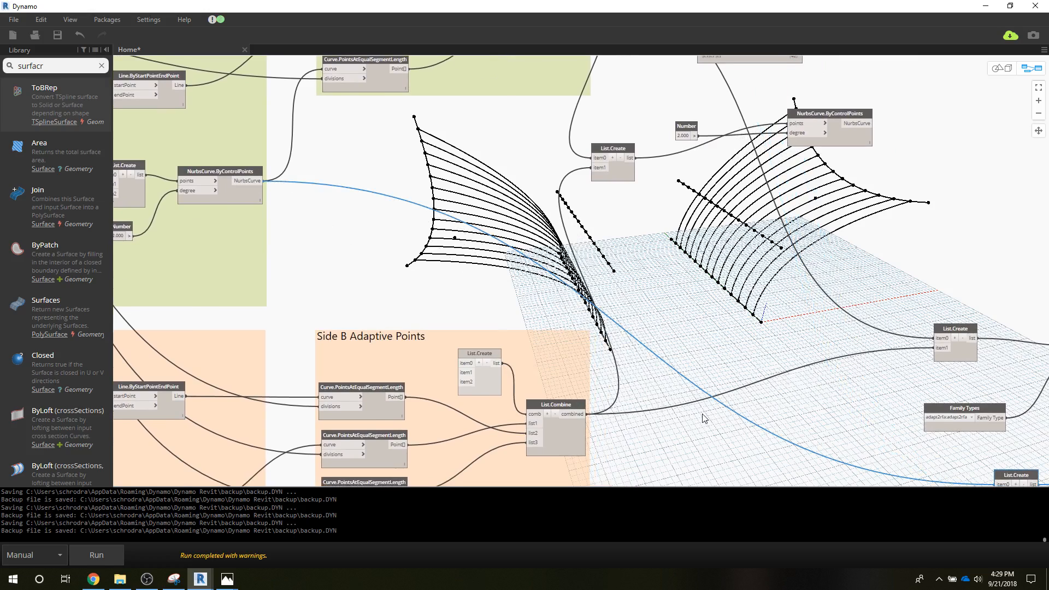
{"action": "scroll", "coordinate": [705, 417], "scroll_direction": "down", "scroll_amount": 5}
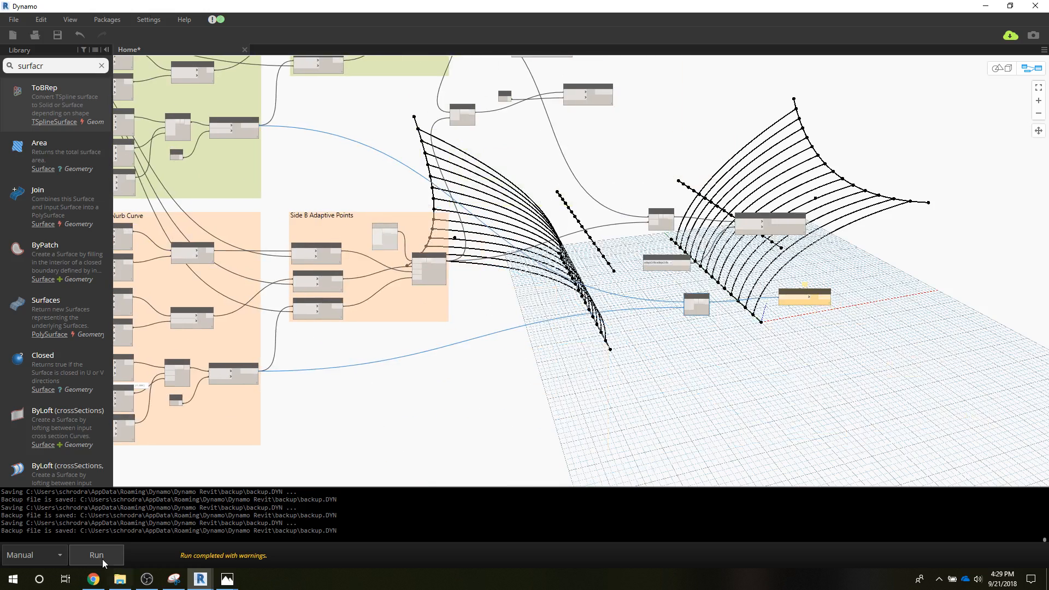
{"action": "left_click", "coordinate": [101, 556]}
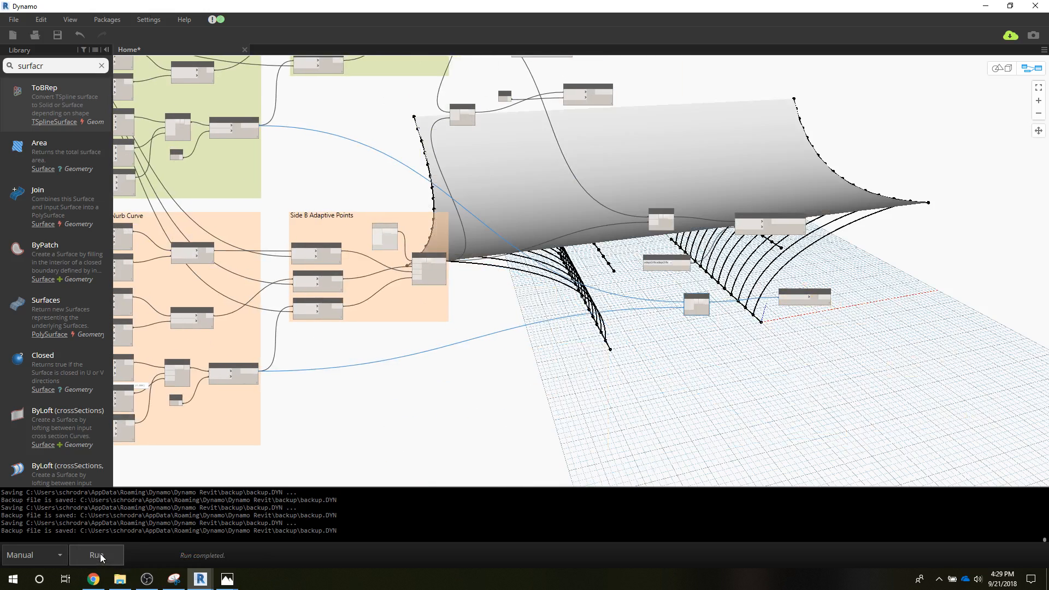
Step: Switch to Revit and examine the lofted roof surface over the wood members from another angle in the 3D view
{"action": "left_click", "coordinate": [989, 6]}
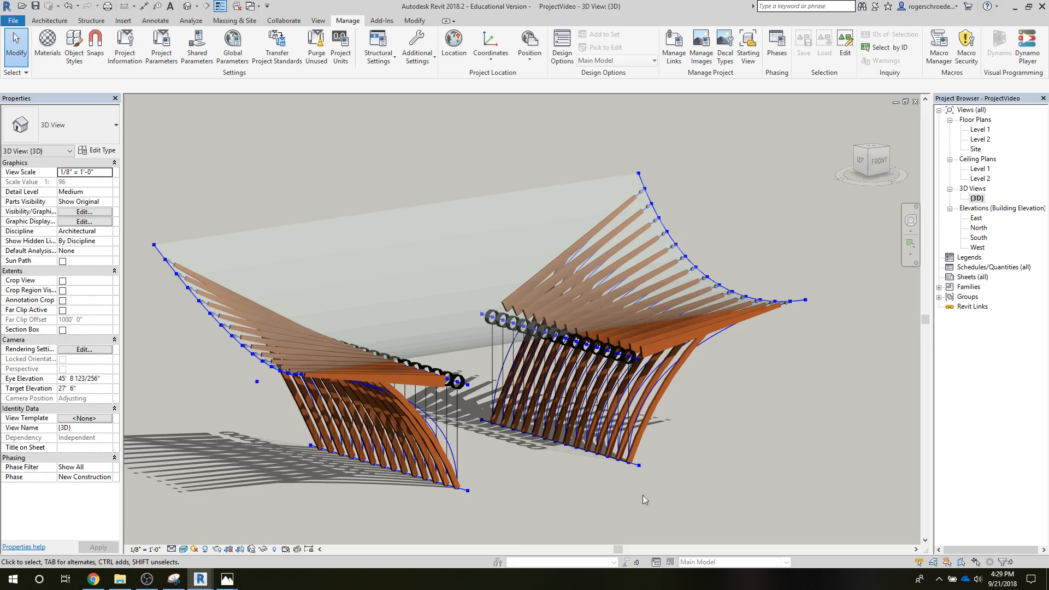
{"action": "mouse_move", "coordinate": [573, 491]}
{"action": "middle_mouse_down", "text": "shift"}
{"action": "mouse_move", "coordinate": [662, 468]}
{"action": "mouse_move", "coordinate": [776, 480]}
{"action": "mouse_move", "coordinate": [636, 447]}
{"action": "mouse_move", "coordinate": [589, 504]}
{"action": "mouse_move", "coordinate": [581, 496]}
{"action": "middle_mouse_up", "text": "shift"}
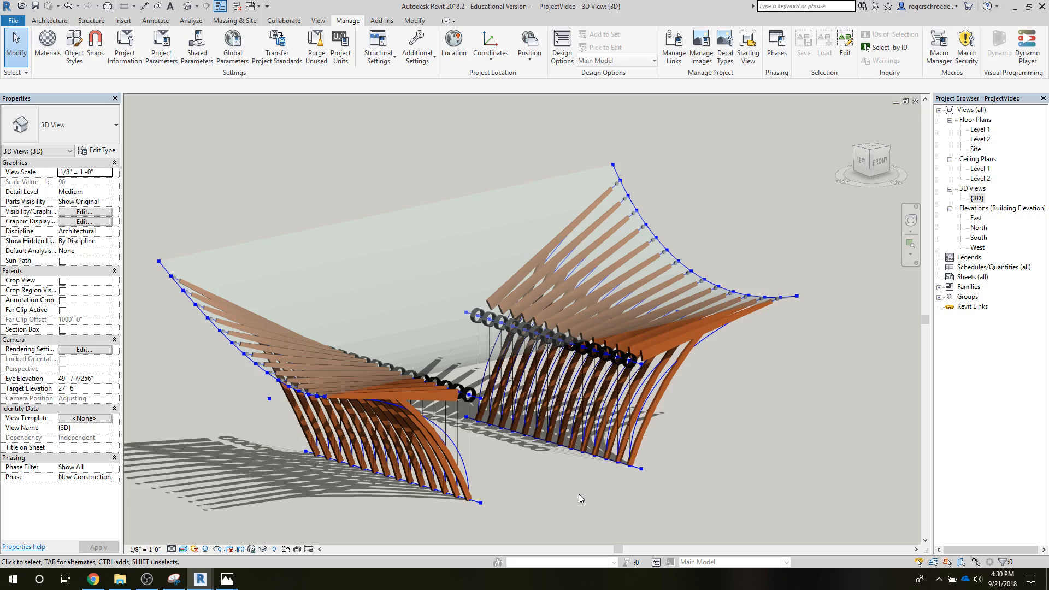